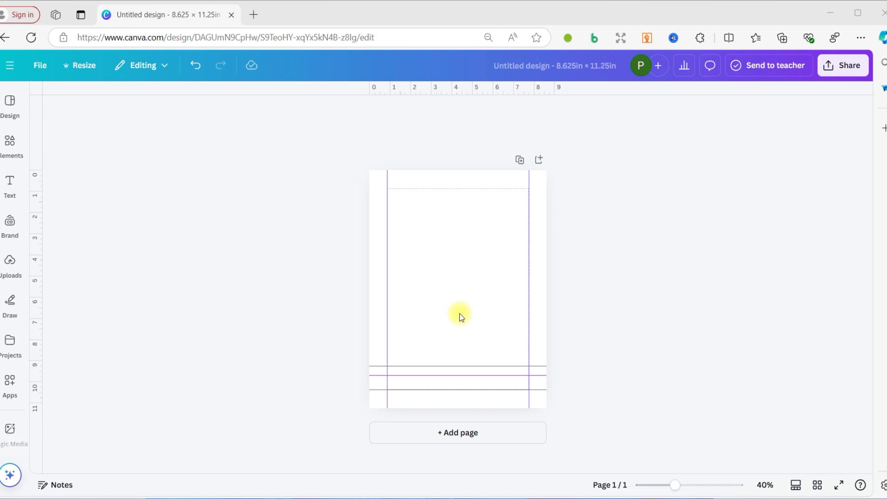
Step: Add three blank pages after page 1 to make a four-page document
{"action": "left_click", "coordinate": [540, 160]}
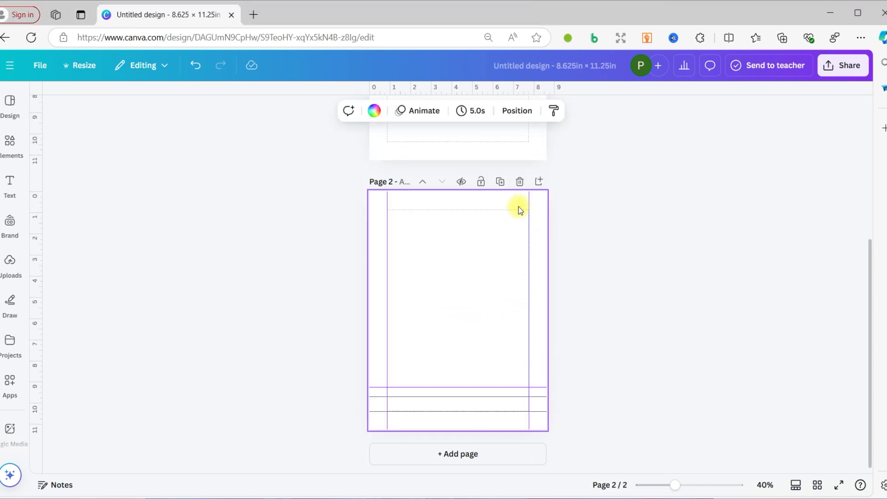
{"action": "left_click", "coordinate": [538, 181]}
{"action": "left_click", "coordinate": [539, 181]}
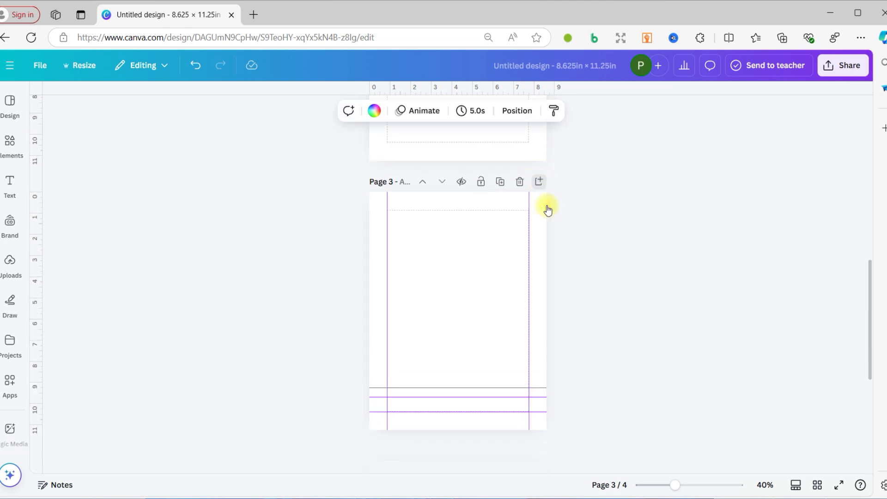
Step: In the grid overview, duplicate all four pages once and a block of five pages twice to reach 18 pages
{"action": "left_click", "coordinate": [818, 484]}
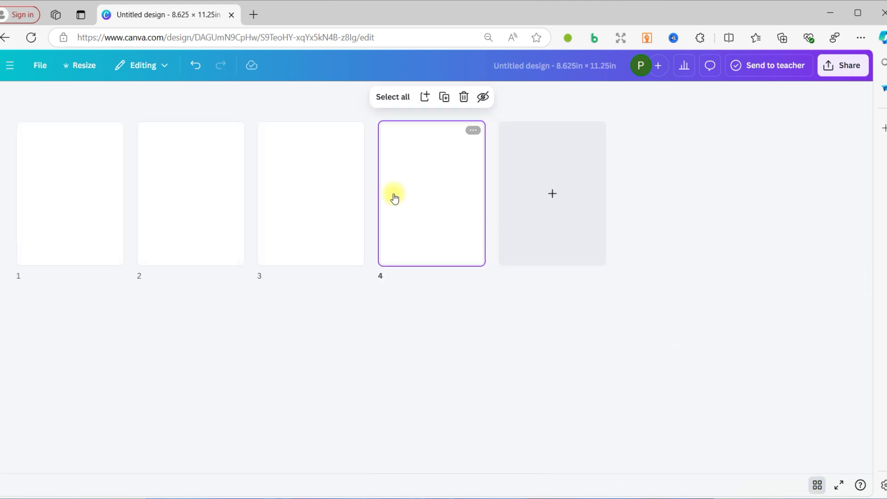
{"action": "left_click_drag", "start_coordinate": [260, 248], "coordinate": [467, 226]}
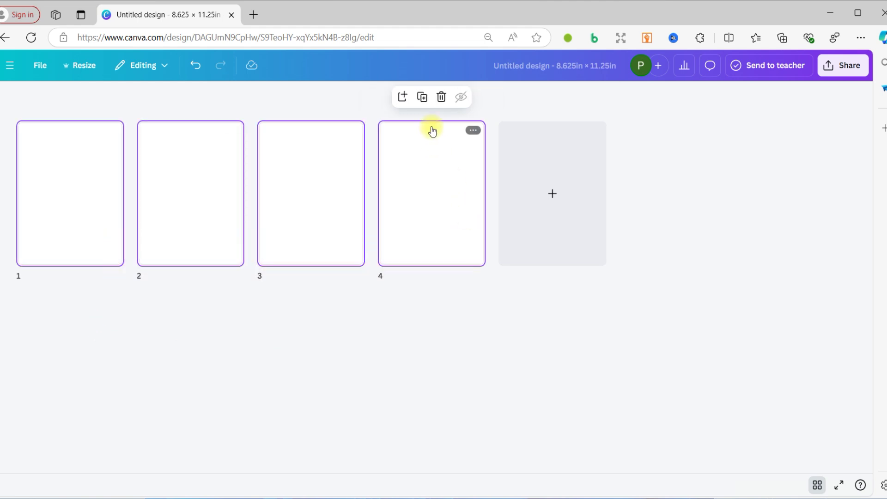
{"action": "left_click", "coordinate": [424, 98]}
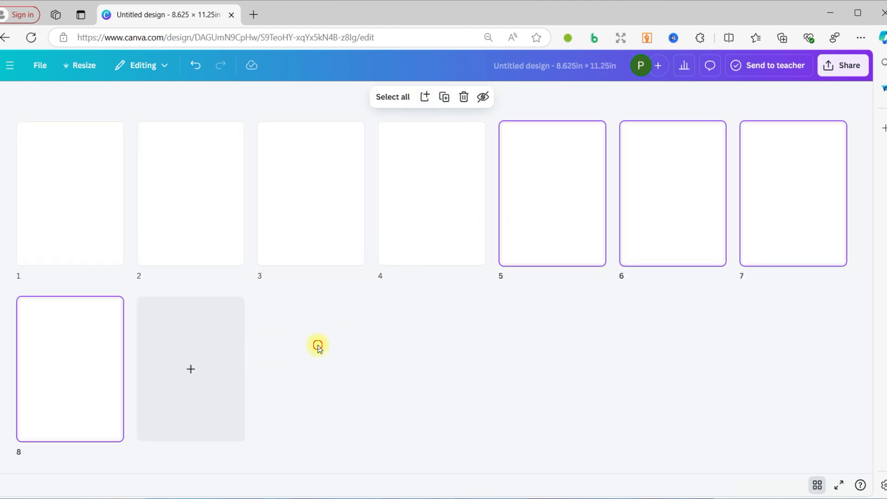
{"action": "left_click_drag", "start_coordinate": [318, 344], "coordinate": [838, 208]}
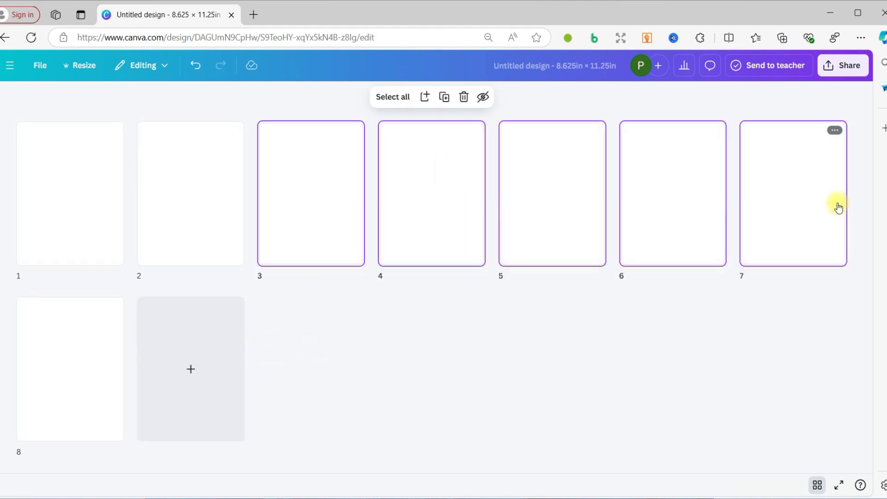
{"action": "left_click", "coordinate": [444, 97]}
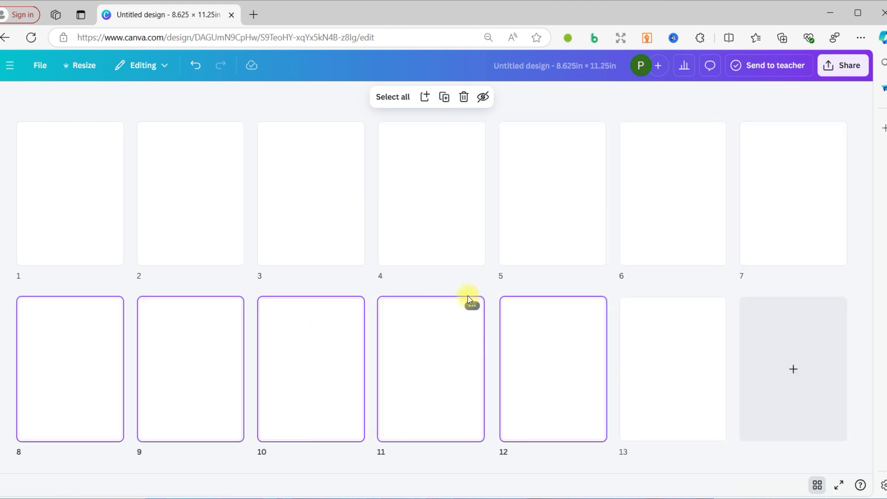
{"action": "left_click", "coordinate": [443, 96]}
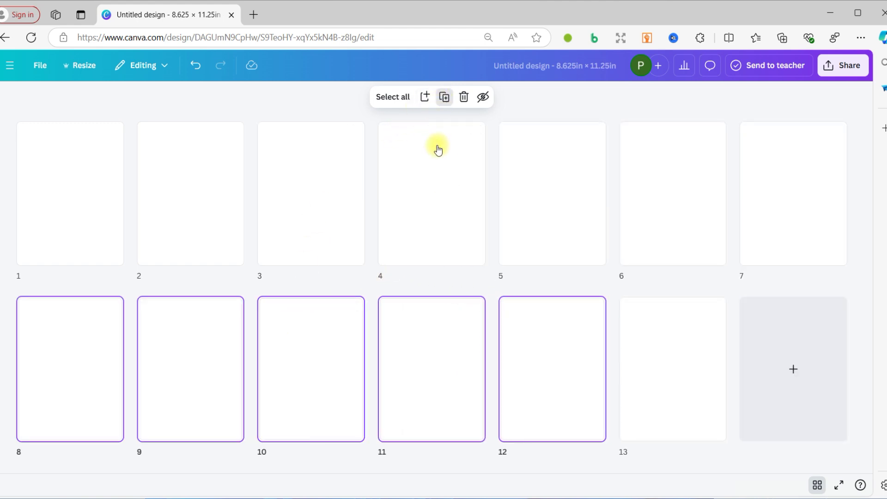
Step: Duplicate page 18 three times to bring the document to 21 pages
{"action": "left_click", "coordinate": [415, 377]}
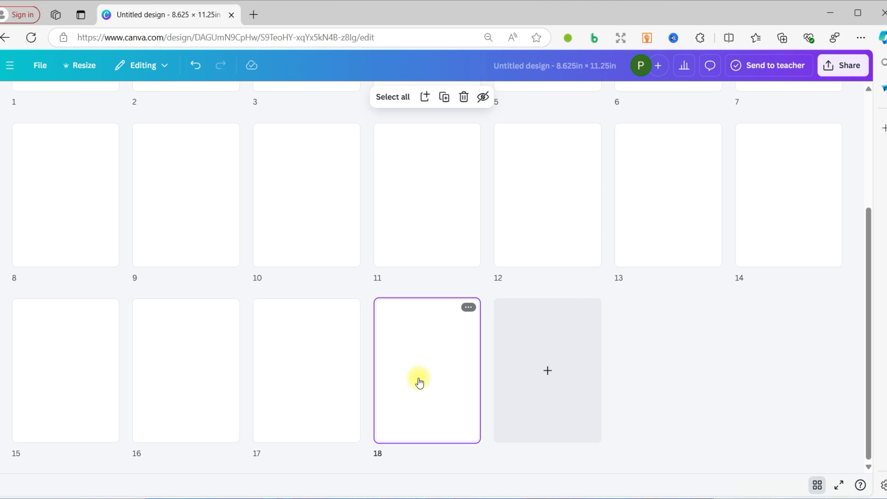
{"action": "left_click", "coordinate": [444, 98]}
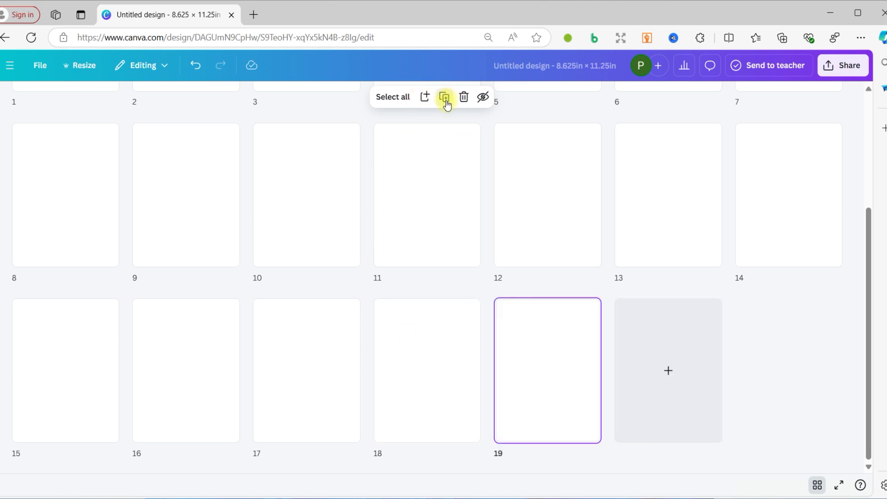
{"action": "left_click", "coordinate": [446, 102]}
{"action": "left_click", "coordinate": [444, 98]}
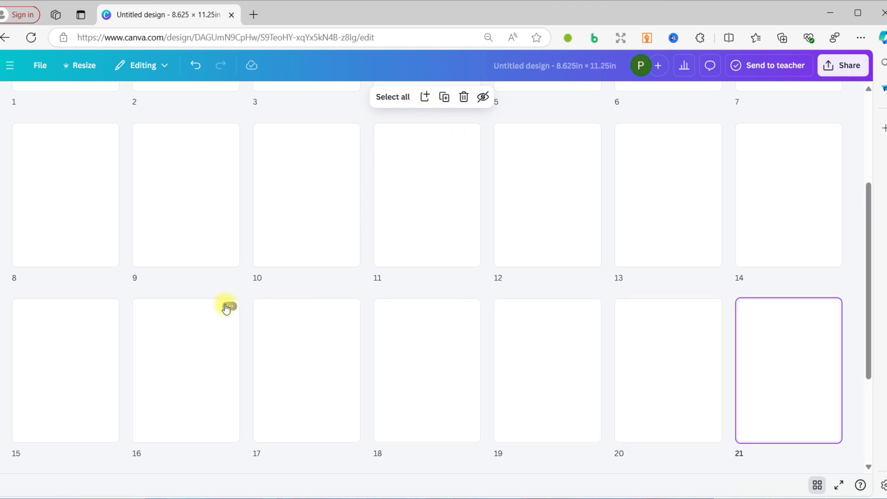
Step: Look over the page grid and open page 1 for editing
{"action": "scroll", "coordinate": [225, 305], "scroll_direction": "up", "scroll_amount": 3}
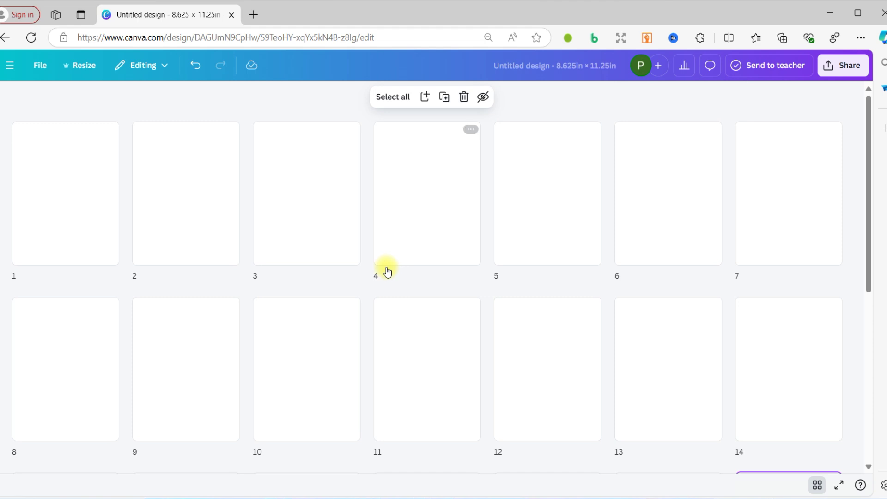
{"action": "scroll", "coordinate": [383, 269], "scroll_direction": "down", "scroll_amount": 5}
{"action": "scroll", "coordinate": [337, 275], "scroll_direction": "up", "scroll_amount": 5}
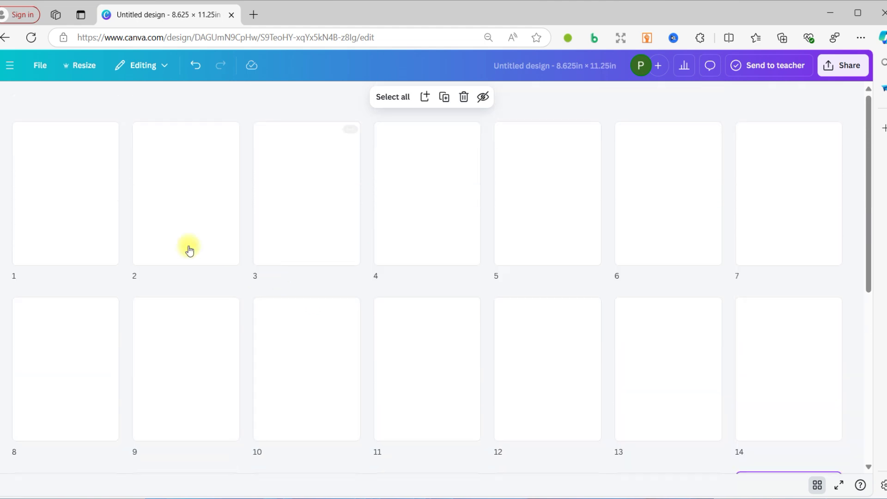
{"action": "left_click", "coordinate": [64, 206]}
{"action": "double_click", "coordinate": [65, 206]}
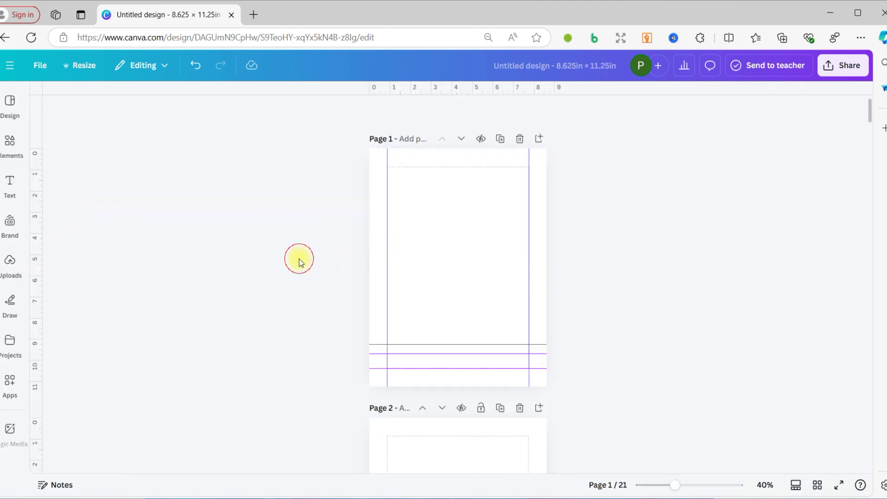
{"action": "left_click_drag", "start_coordinate": [471, 345], "coordinate": [470, 345]}
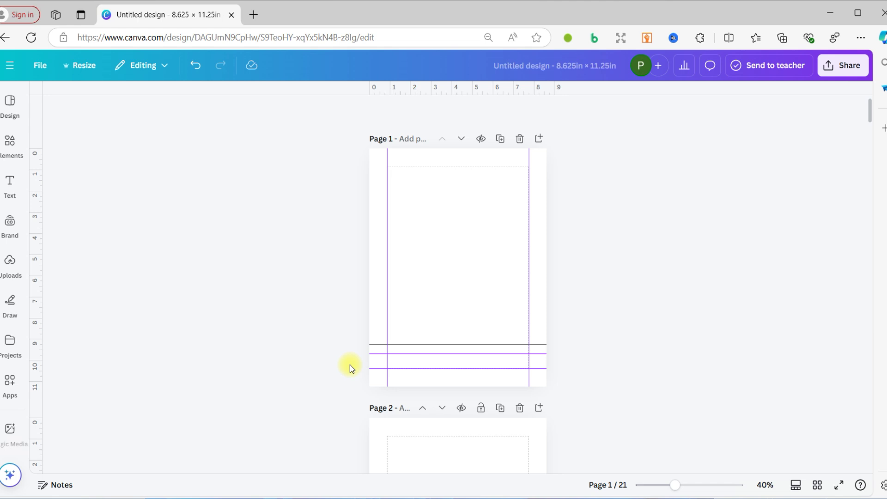
Step: Add the recently used circle shape to page 1
{"action": "scroll", "coordinate": [349, 364], "scroll_direction": "up", "scroll_amount": 3}
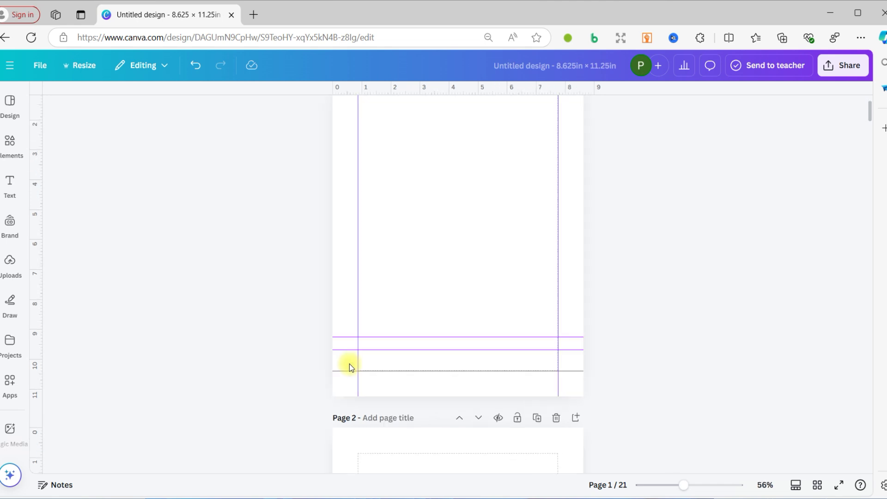
{"action": "scroll", "coordinate": [268, 381], "scroll_direction": "up", "scroll_amount": 2}
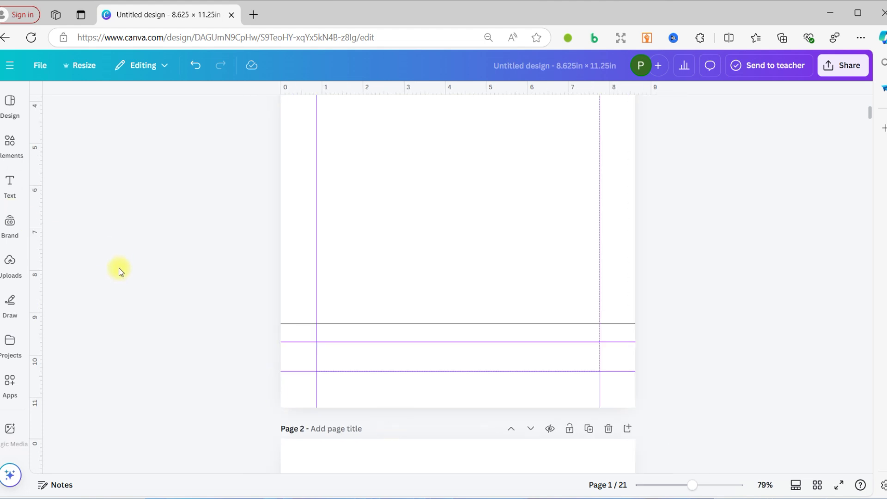
{"action": "left_click", "coordinate": [10, 143]}
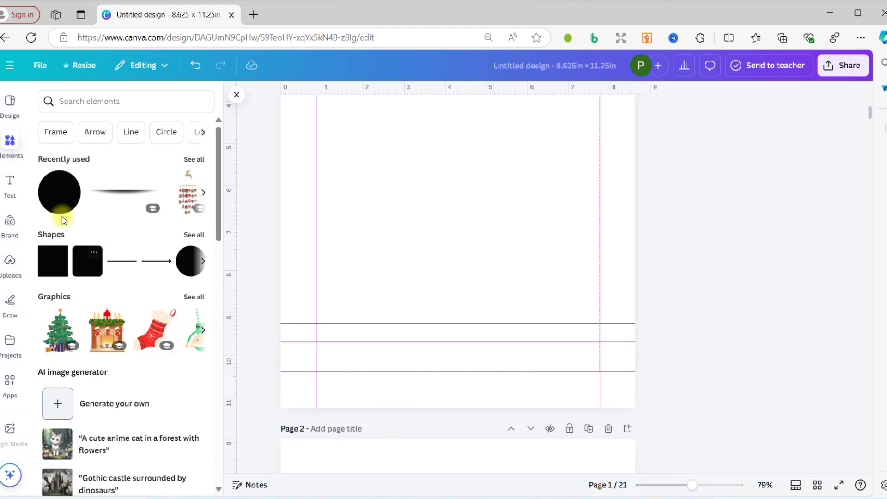
{"action": "left_click", "coordinate": [57, 194]}
{"action": "left_click", "coordinate": [351, 254]}
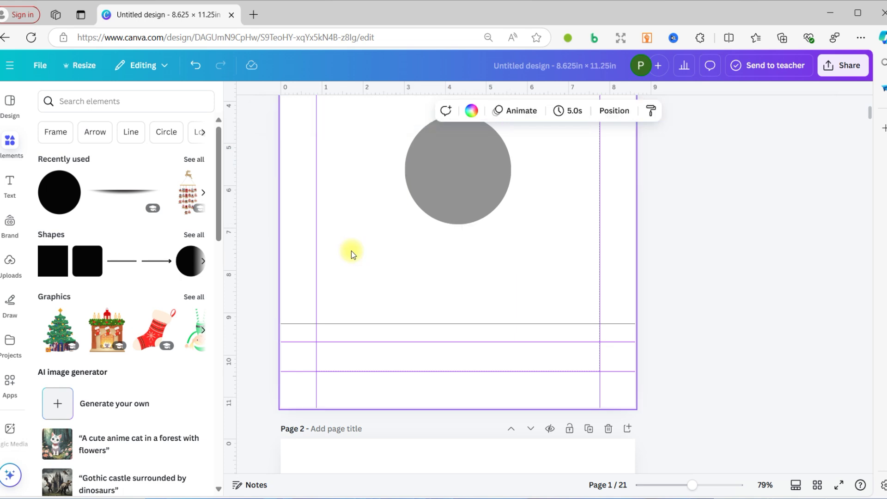
Step: Shrink the circle to about 0.7 in across and centre it between the two lowest horizontal guides on page 1
{"action": "scroll", "coordinate": [351, 253], "scroll_direction": "up", "scroll_amount": 2}
{"action": "left_click", "coordinate": [444, 227]}
{"action": "left_click_drag", "start_coordinate": [511, 175], "coordinate": [447, 263]}
{"action": "scroll", "coordinate": [443, 259], "scroll_direction": "down", "scroll_amount": 2}
{"action": "left_click_drag", "start_coordinate": [419, 217], "coordinate": [455, 359]}
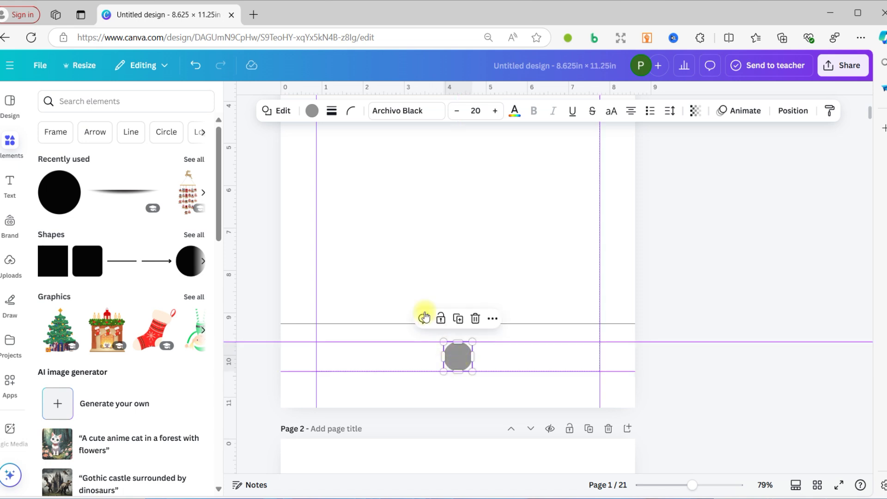
{"action": "left_click", "coordinate": [409, 287]}
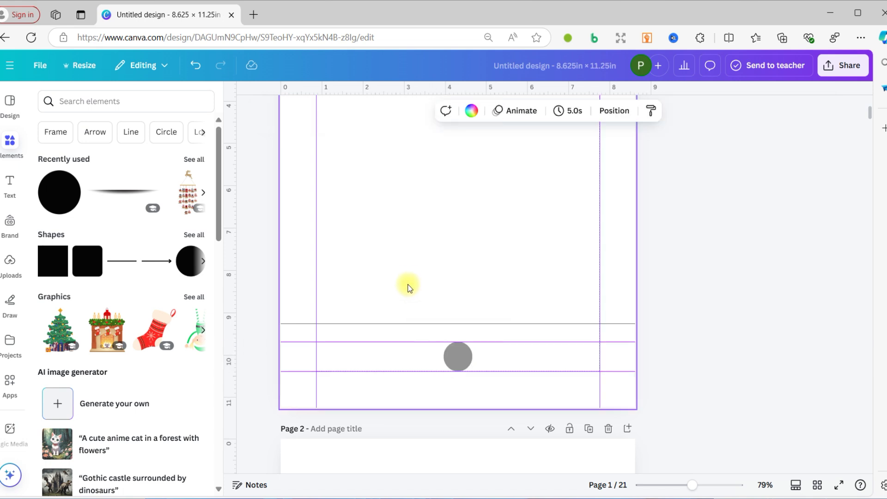
Step: Close the elements library and move the circle up from the lower guides to about the 6 in height, near the page's vertical centreline
{"action": "scroll", "coordinate": [408, 287], "scroll_direction": "down", "scroll_amount": 2, "text": "ctrl"}
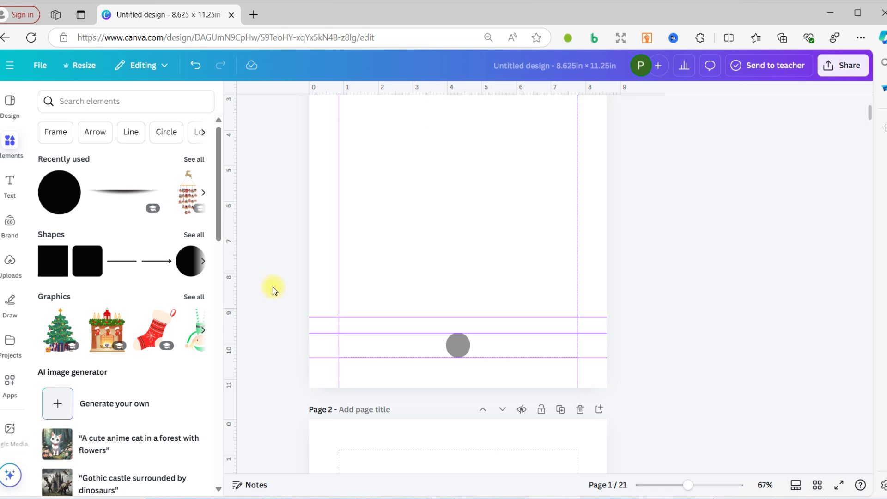
{"action": "scroll", "coordinate": [403, 288], "scroll_direction": "up", "scroll_amount": 2, "text": "ctrl"}
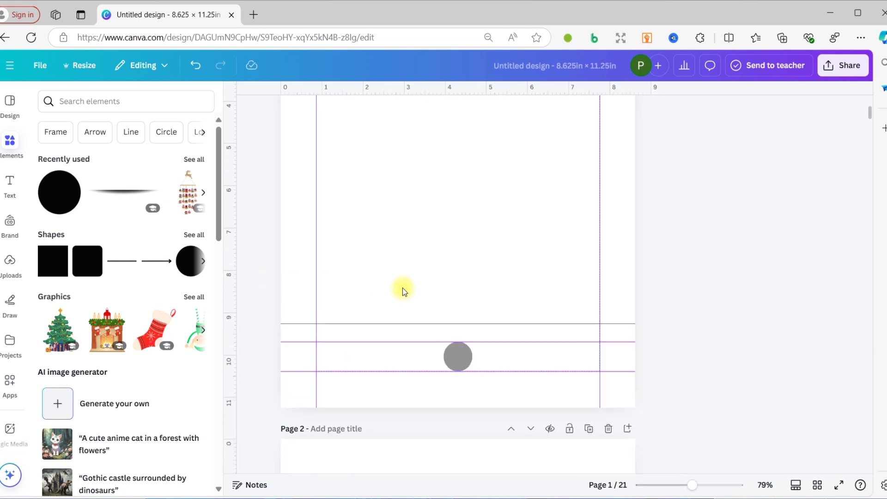
{"action": "left_click", "coordinate": [237, 97]}
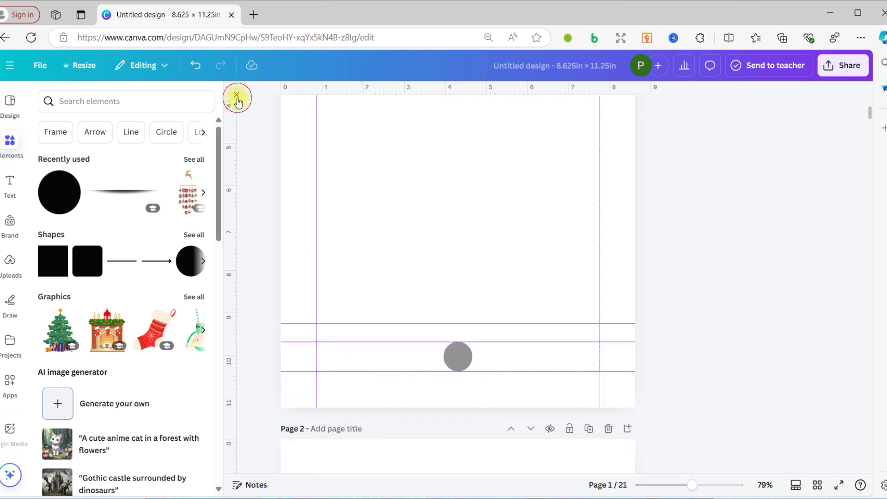
{"action": "left_click_drag", "start_coordinate": [459, 356], "coordinate": [455, 193]}
{"action": "left_click", "coordinate": [422, 298]}
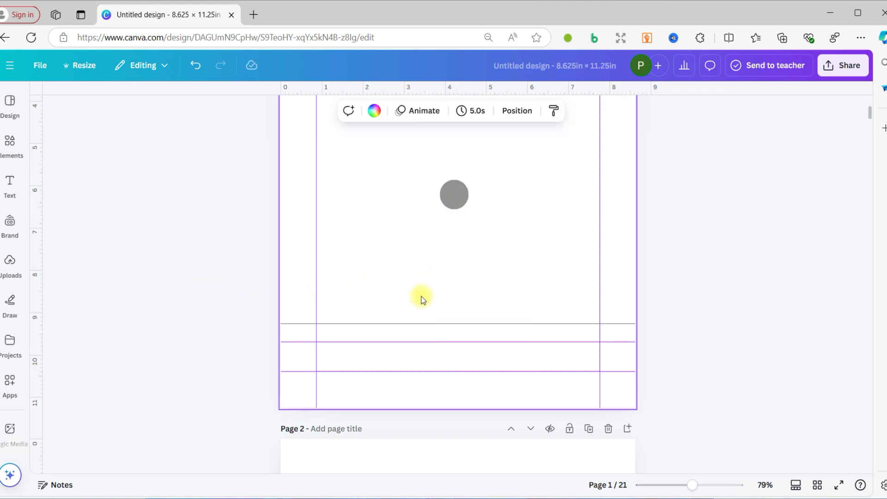
{"action": "scroll", "coordinate": [422, 300], "scroll_direction": "down", "scroll_amount": 4}
{"action": "scroll", "coordinate": [307, 297], "scroll_direction": "down", "scroll_amount": 1}
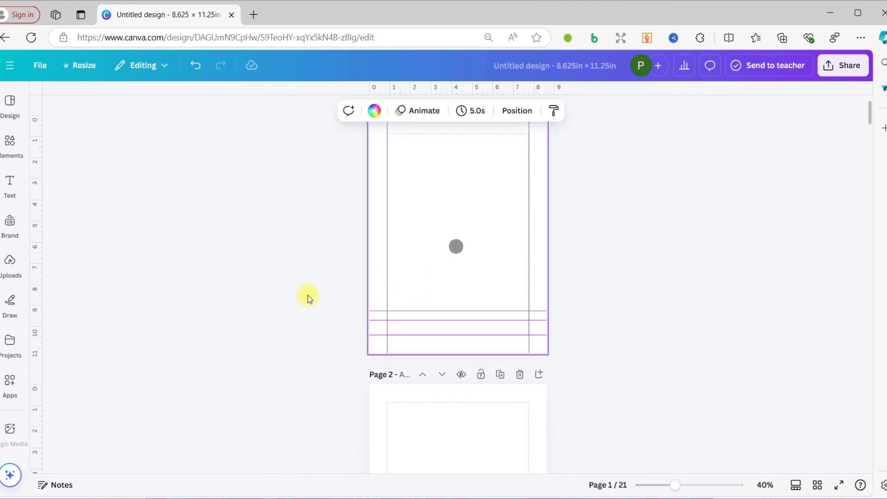
{"action": "left_click", "coordinate": [304, 298]}
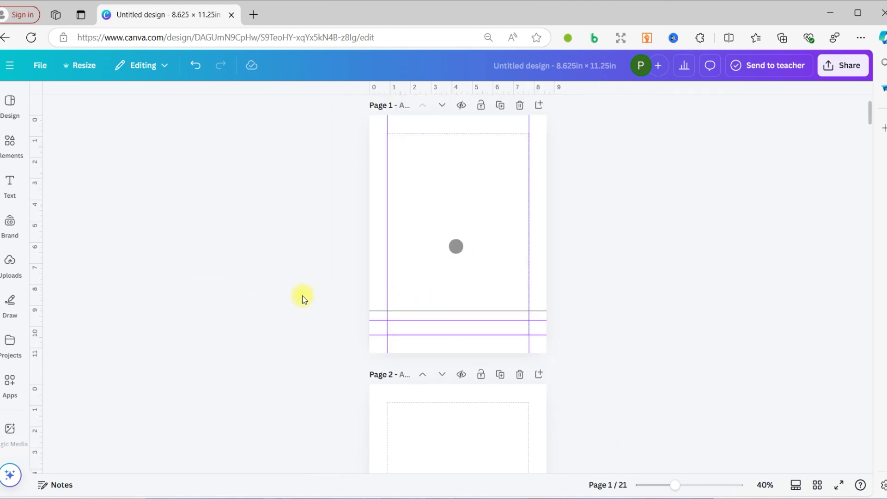
Step: Enlarge the circle on page 1 to about 1.9 in across
{"action": "left_click", "coordinate": [454, 243]}
{"action": "left_click_drag", "start_coordinate": [465, 240], "coordinate": [487, 216]}
{"action": "left_click", "coordinate": [442, 293]}
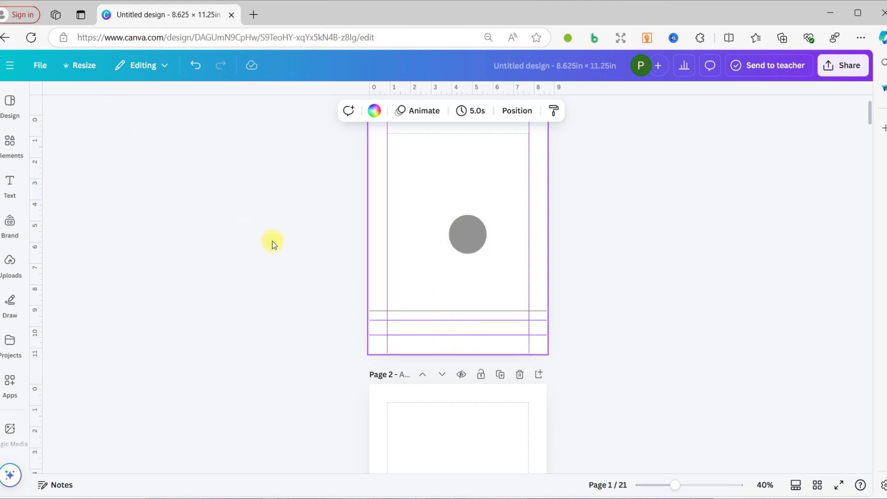
Step: Add dynamic page numbers to all pages, placed centrally between the two lowest horizontal guides on page 1
{"action": "left_click", "coordinate": [9, 184]}
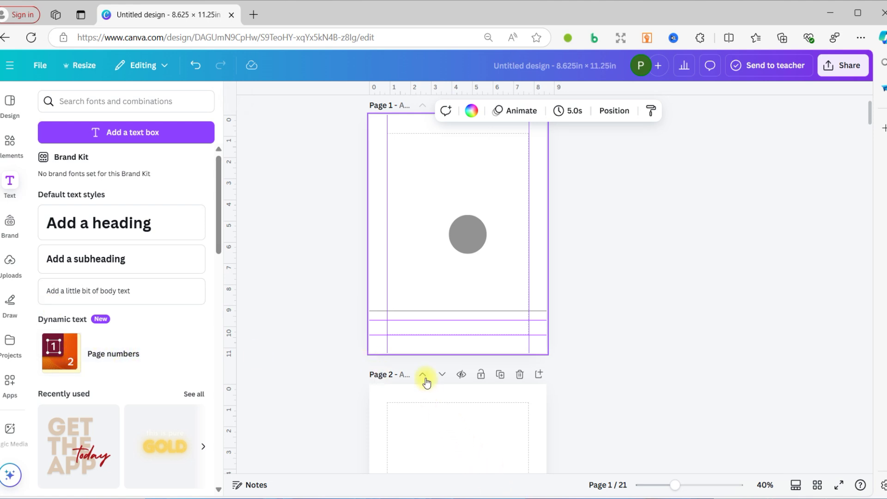
{"action": "scroll", "coordinate": [467, 347], "scroll_direction": "up", "scroll_amount": 1, "text": "ctrl"}
{"action": "scroll", "coordinate": [468, 346], "scroll_direction": "up", "scroll_amount": 2, "text": "ctrl"}
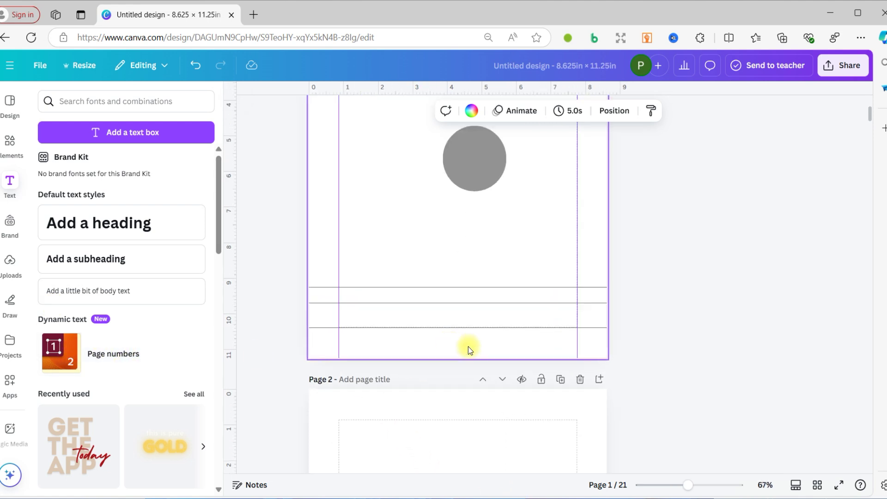
{"action": "scroll", "coordinate": [468, 347], "scroll_direction": "up", "scroll_amount": 1, "text": "ctrl"}
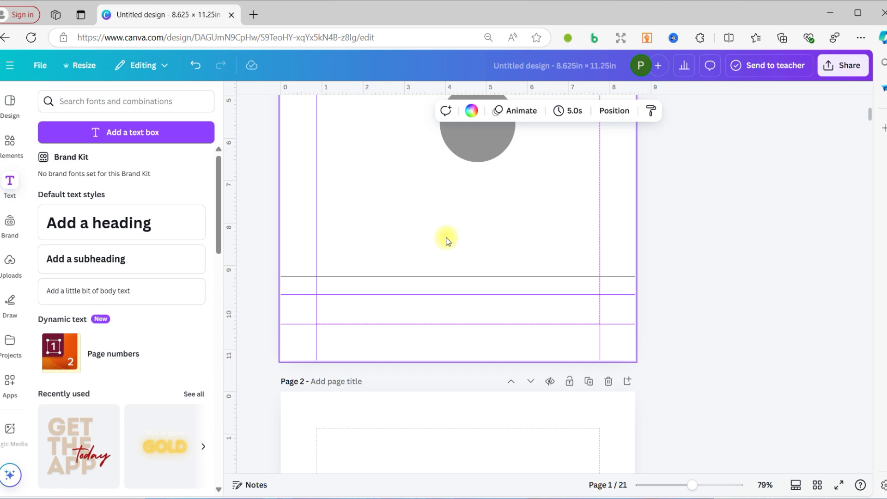
{"action": "scroll", "coordinate": [433, 255], "scroll_direction": "up", "scroll_amount": 2}
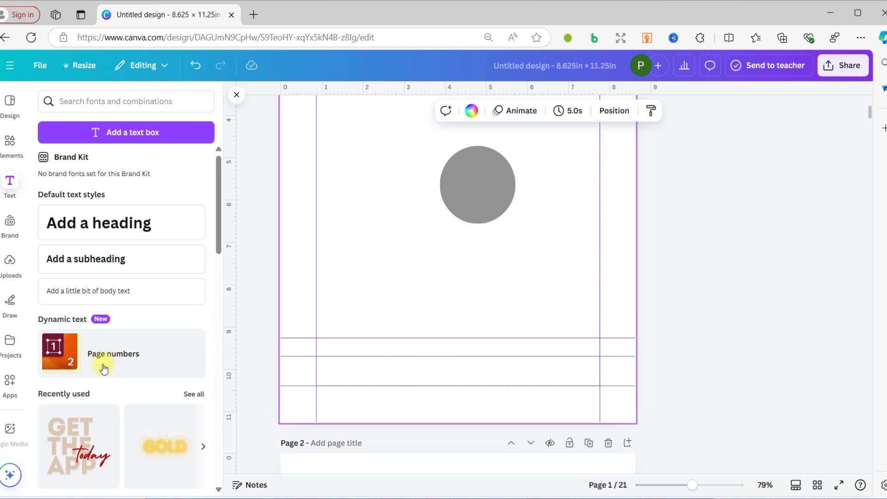
{"action": "left_click_drag", "start_coordinate": [94, 363], "coordinate": [450, 373]}
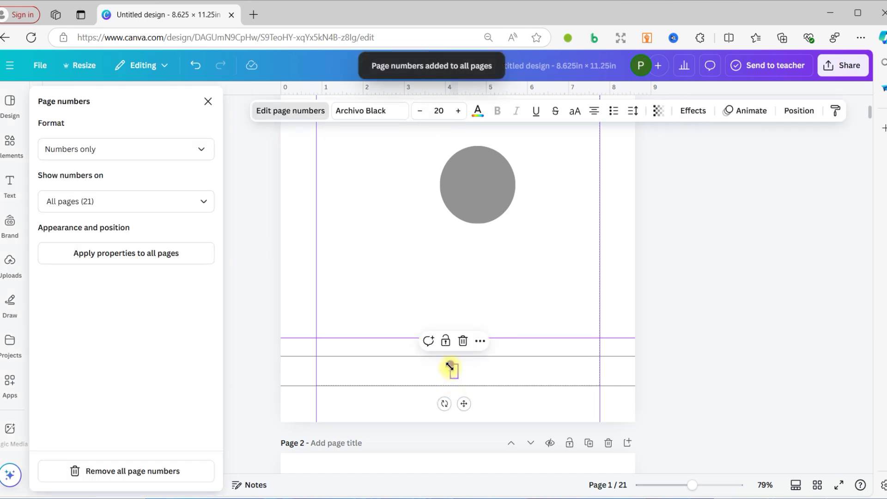
Step: Enlarge the page number text to size 22.7 and apply its properties to all pages
{"action": "left_click_drag", "start_coordinate": [450, 366], "coordinate": [449, 362]}
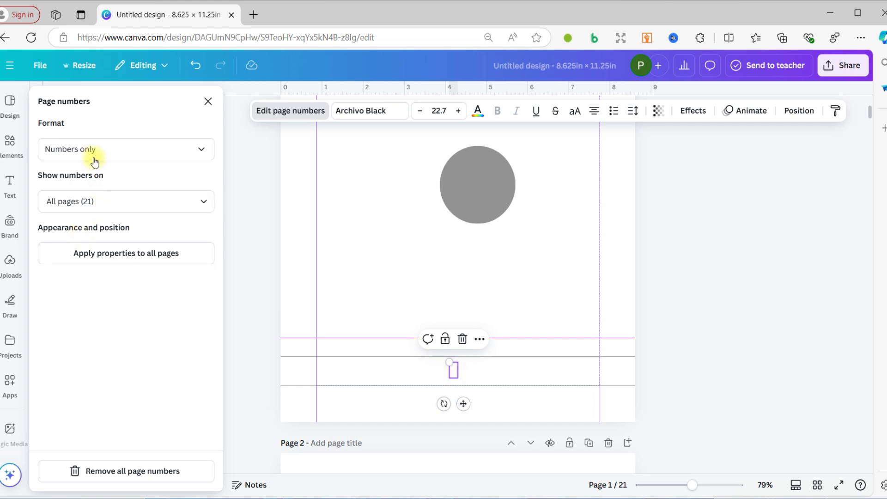
{"action": "left_click", "coordinate": [110, 262]}
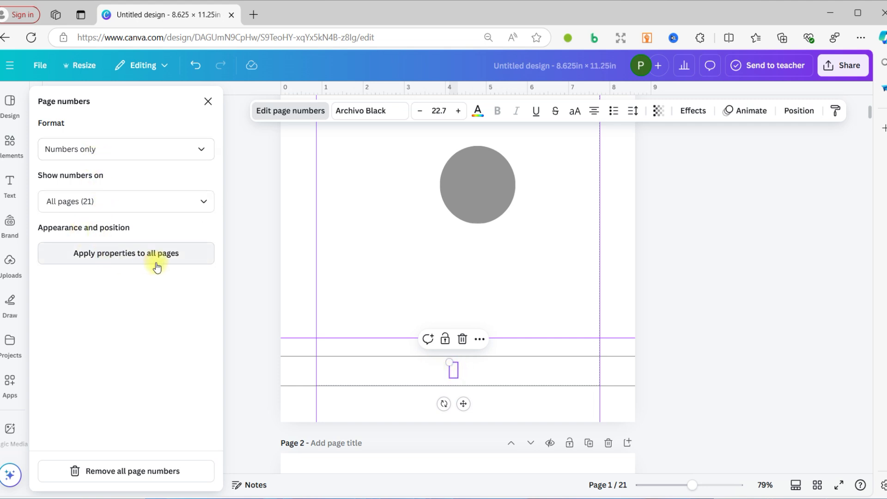
Step: Undo the enlargement of the page number text and of the circle on page 1
{"action": "left_click", "coordinate": [454, 371]}
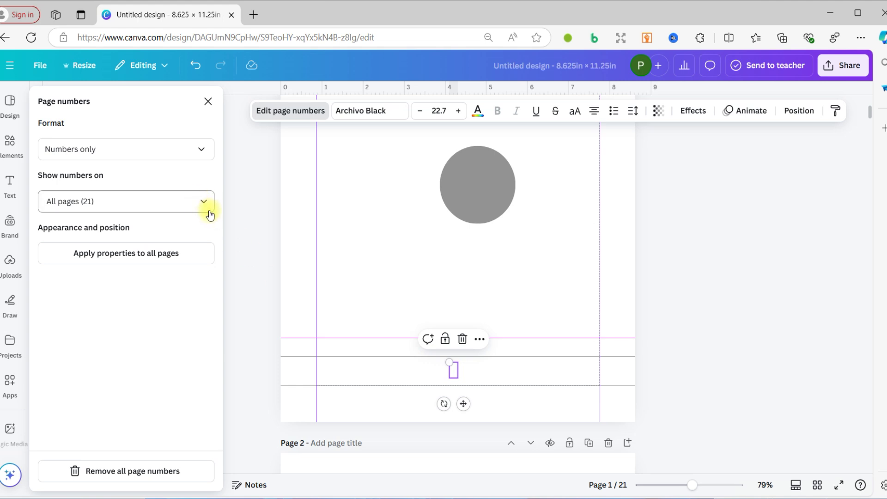
{"action": "left_click", "coordinate": [193, 68]}
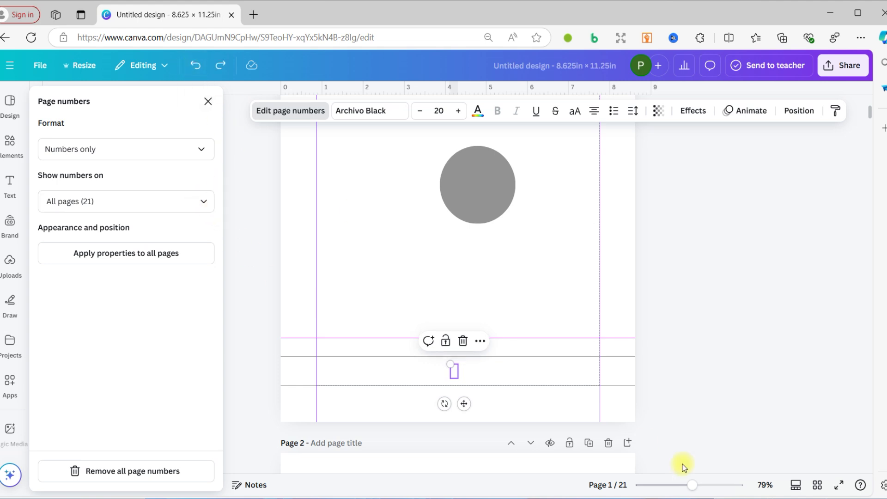
{"action": "left_click", "coordinate": [843, 486]}
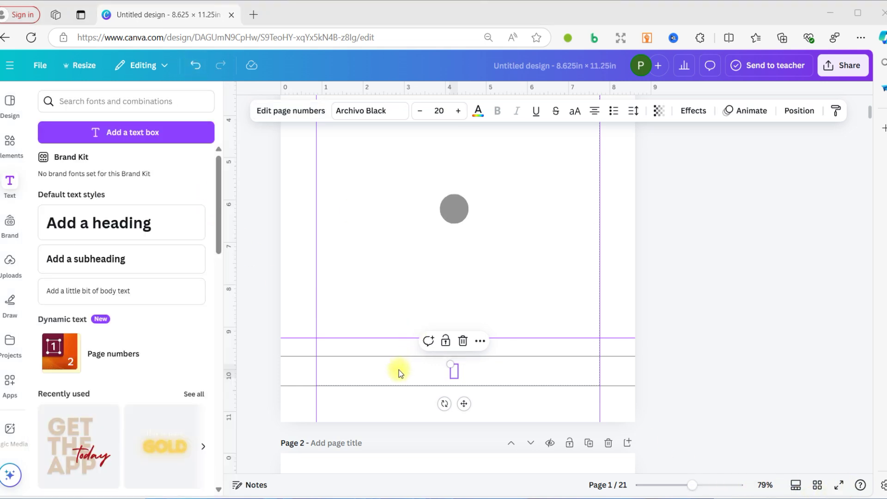
Step: Change the page number's text colour on page 1 to black from the document colours
{"action": "scroll", "coordinate": [398, 370], "scroll_direction": "up", "scroll_amount": 2, "text": "ctrl"}
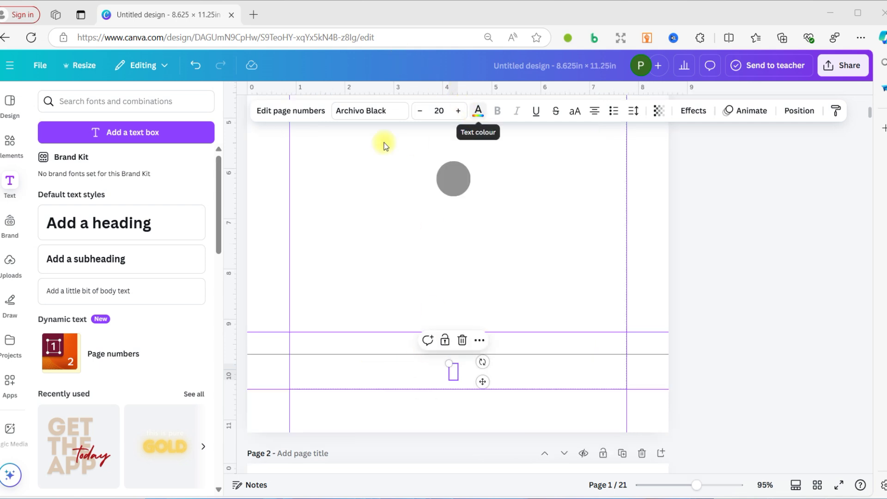
{"action": "left_click", "coordinate": [472, 116]}
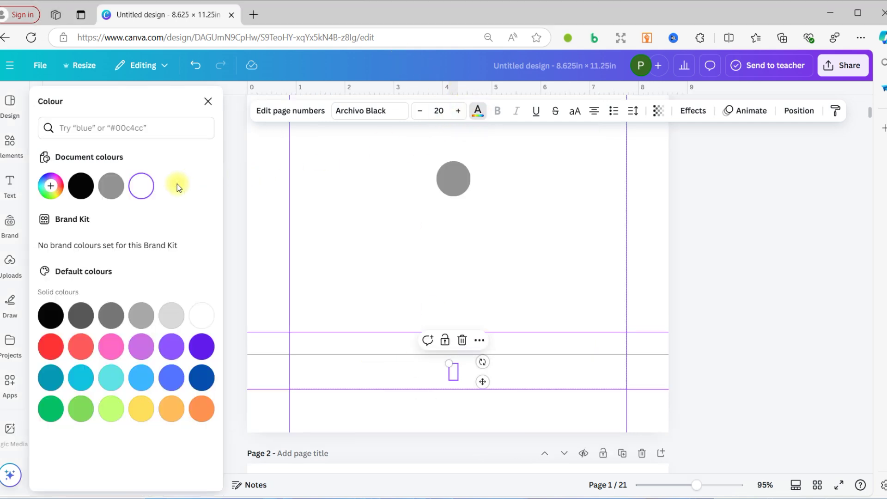
{"action": "left_click", "coordinate": [81, 185]}
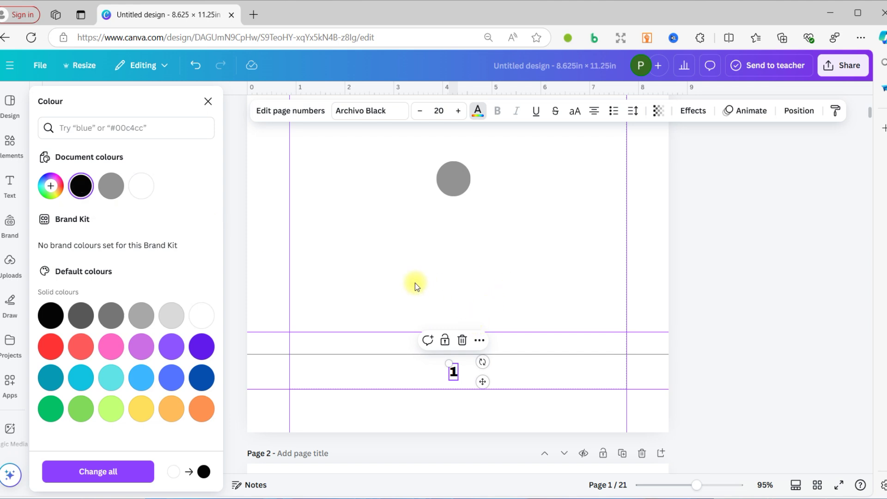
{"action": "left_click", "coordinate": [394, 298]}
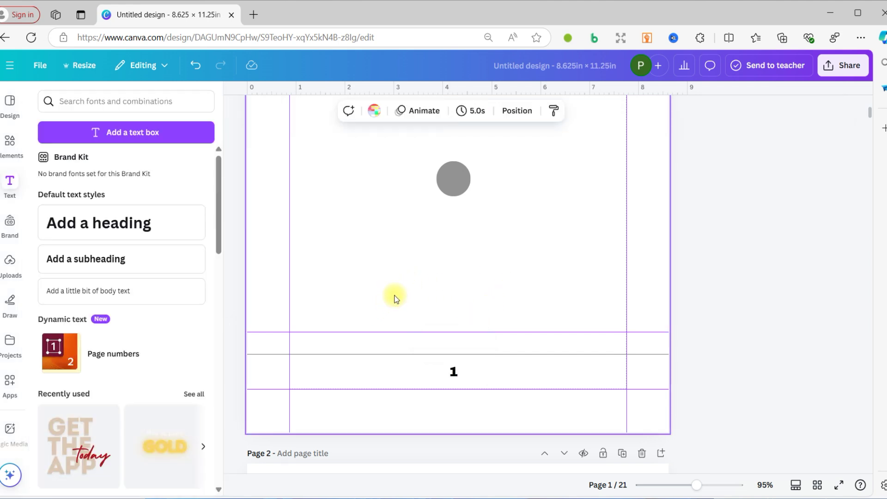
Step: Try the Page + number and Page X of Y formats for the page numbers
{"action": "left_click", "coordinate": [454, 375]}
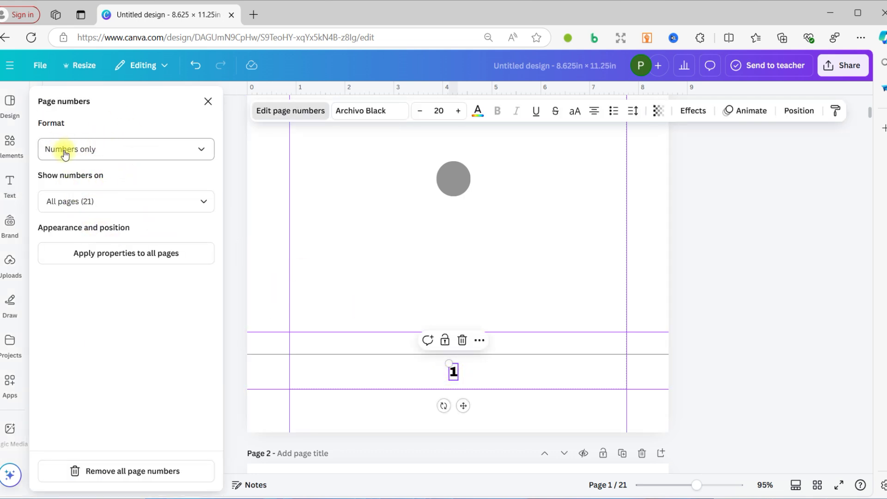
{"action": "left_click", "coordinate": [175, 149]}
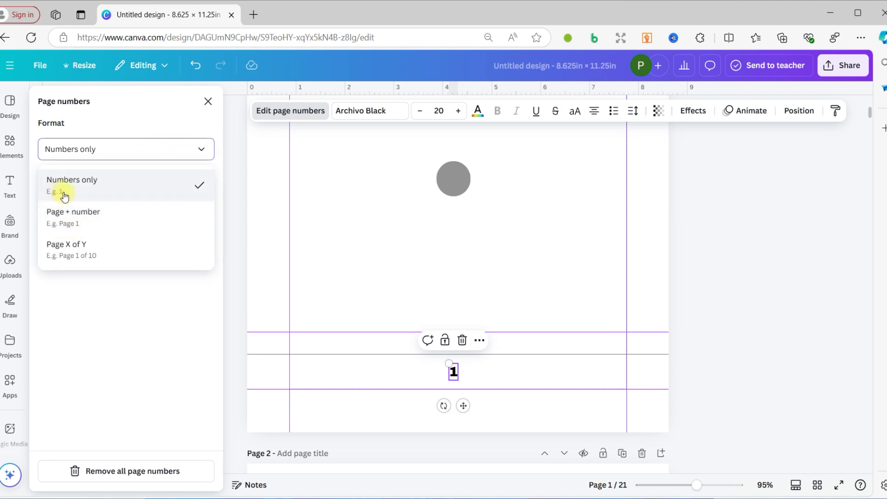
{"action": "left_click", "coordinate": [81, 222]}
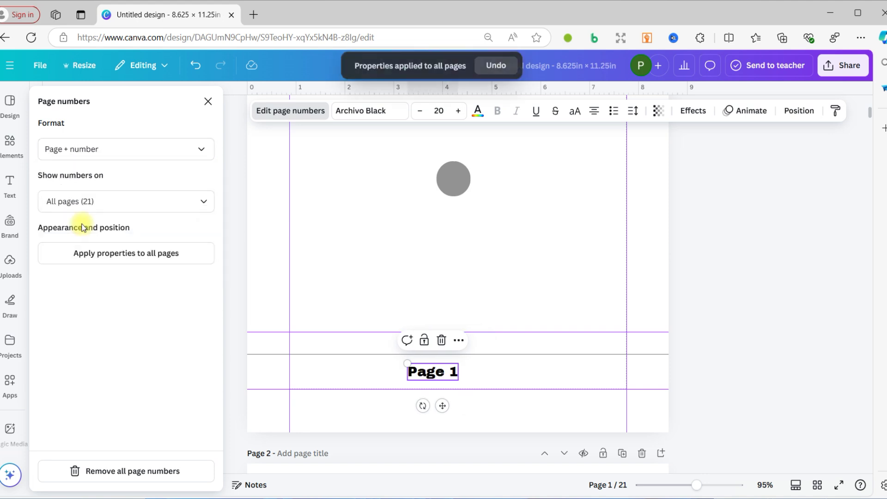
{"action": "left_click", "coordinate": [190, 155]}
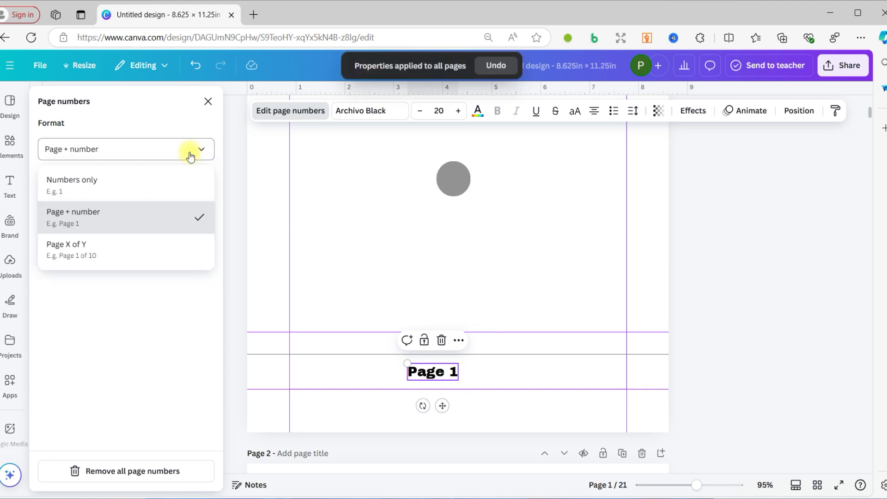
{"action": "left_click", "coordinate": [134, 257]}
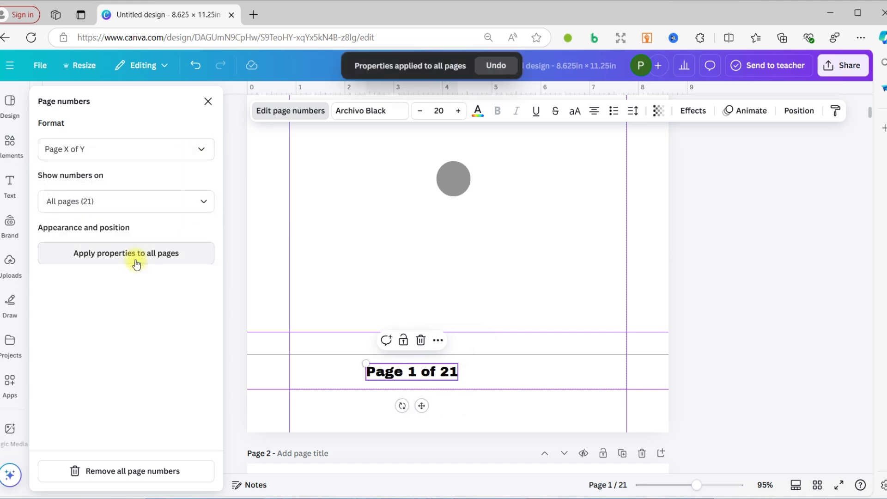
Step: Set the page number format to Numbers only
{"action": "left_click", "coordinate": [163, 204]}
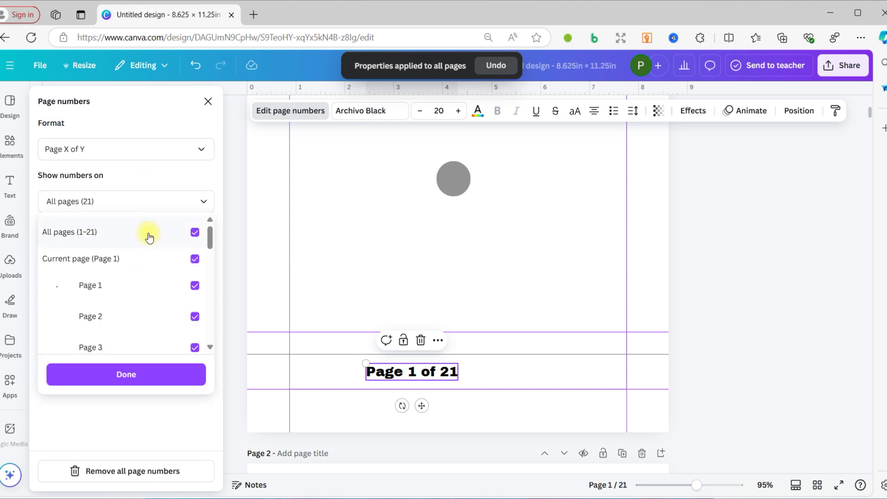
{"action": "left_click", "coordinate": [155, 148]}
{"action": "left_click", "coordinate": [154, 151]}
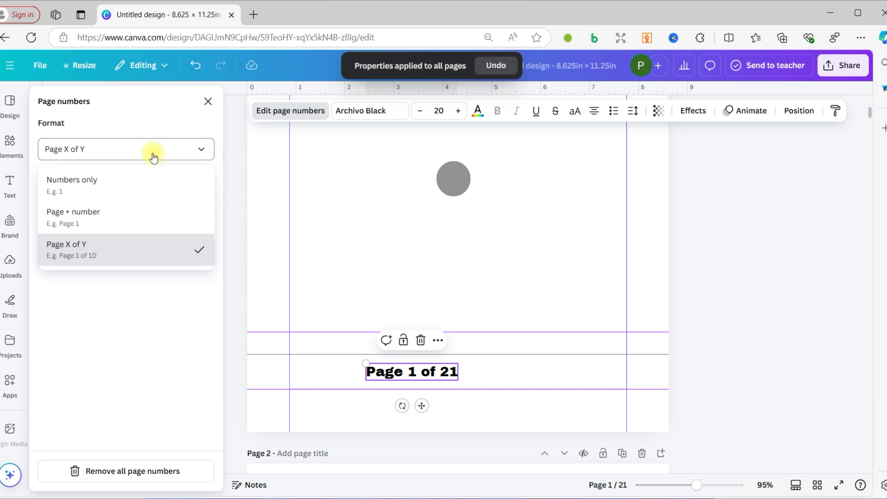
{"action": "left_click", "coordinate": [99, 196]}
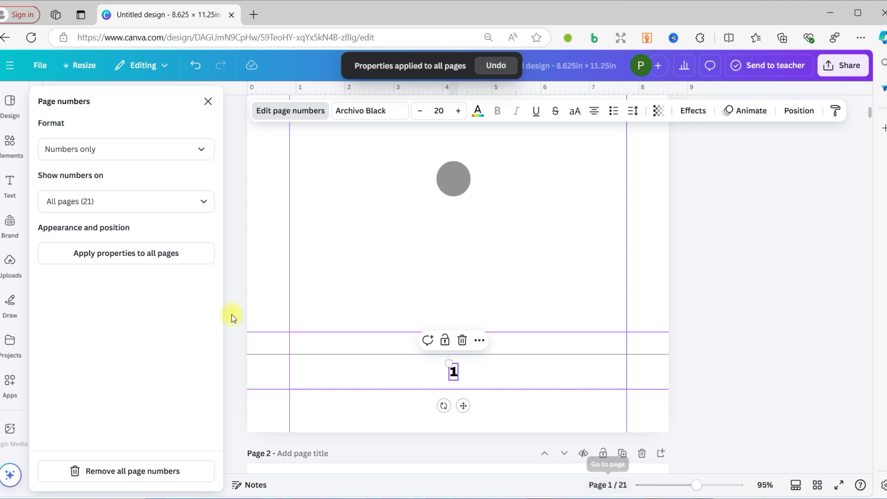
Step: Examine the list of pages on which page numbers are shown, leaving the selection as it is
{"action": "left_click", "coordinate": [180, 207]}
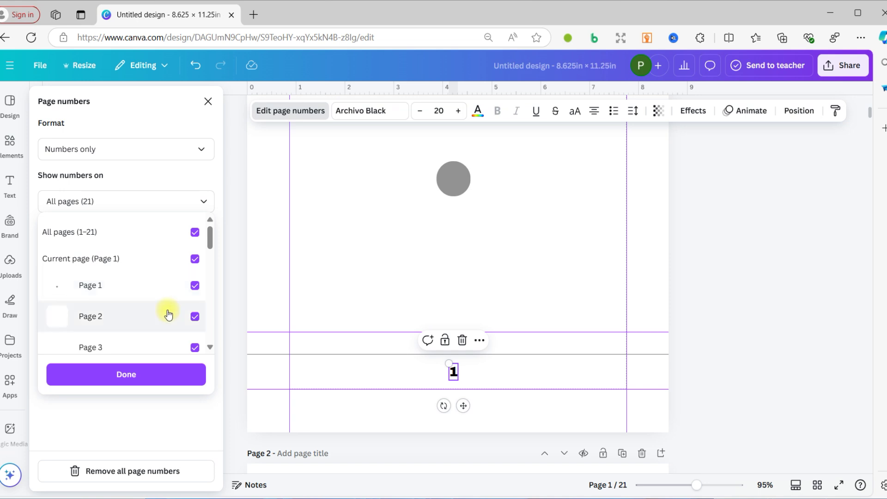
{"action": "scroll", "coordinate": [121, 274], "scroll_direction": "down", "scroll_amount": 3}
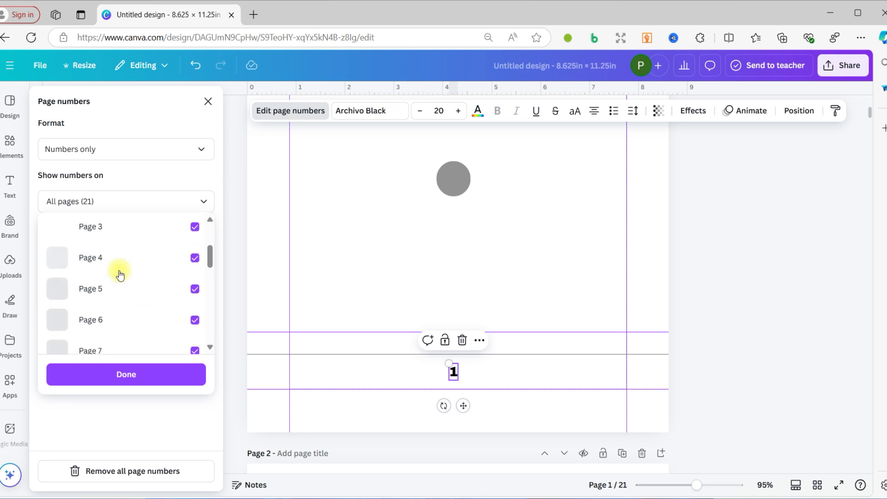
{"action": "scroll", "coordinate": [121, 273], "scroll_direction": "up", "scroll_amount": 3}
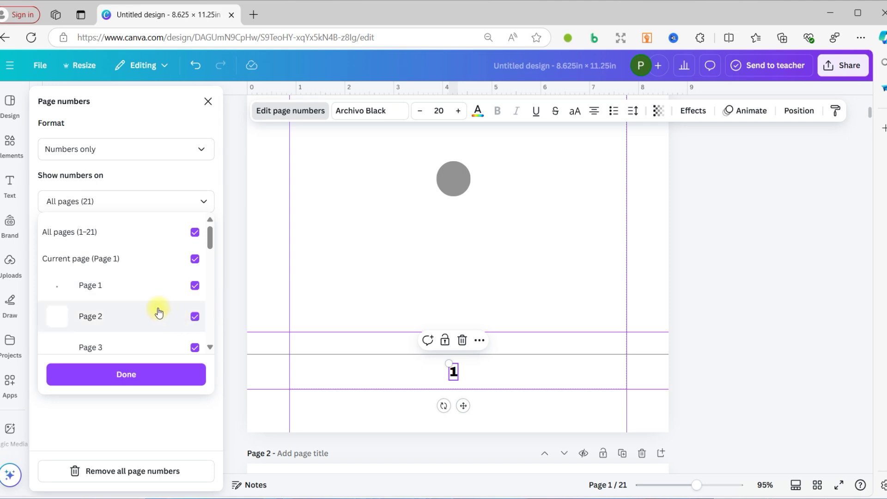
{"action": "scroll", "coordinate": [156, 309], "scroll_direction": "down", "scroll_amount": 3}
{"action": "scroll", "coordinate": [155, 310], "scroll_direction": "down", "scroll_amount": 3}
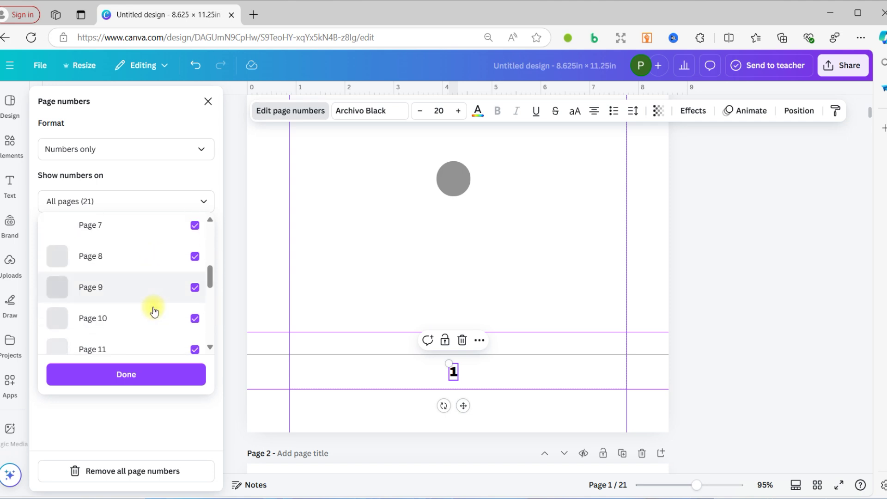
{"action": "scroll", "coordinate": [155, 312], "scroll_direction": "up", "scroll_amount": 6}
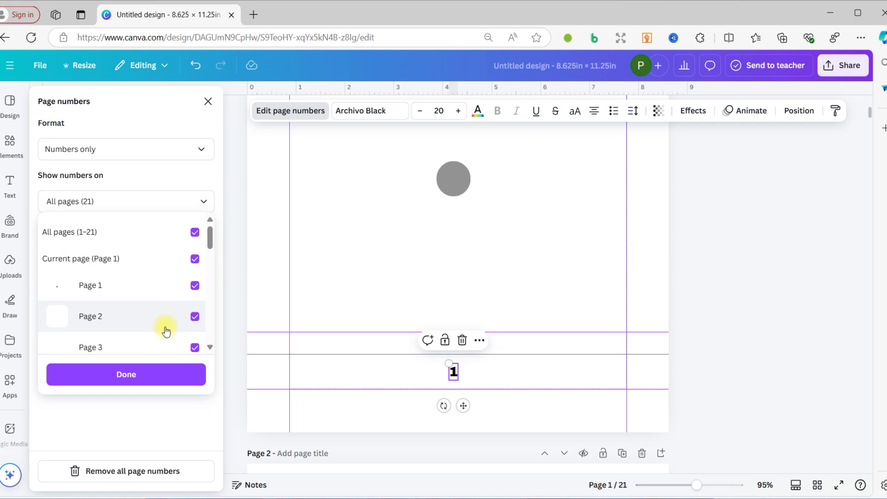
{"action": "scroll", "coordinate": [165, 330], "scroll_direction": "down", "scroll_amount": 1}
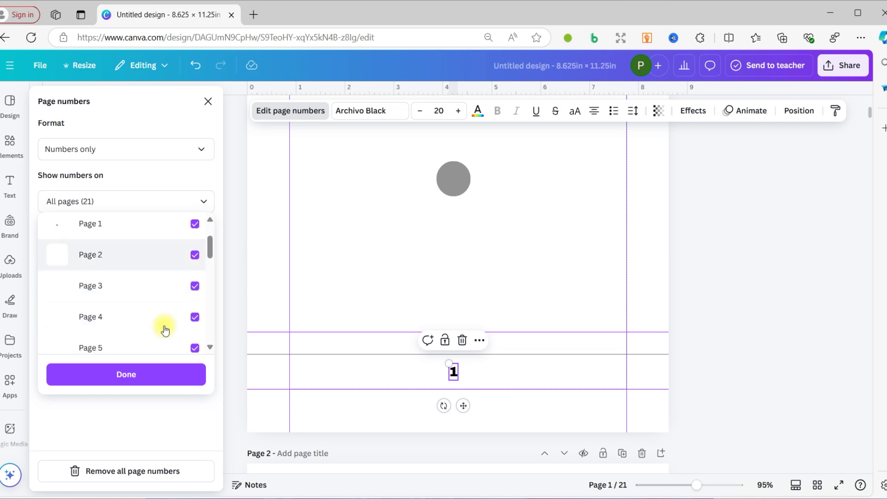
{"action": "left_click", "coordinate": [177, 179]}
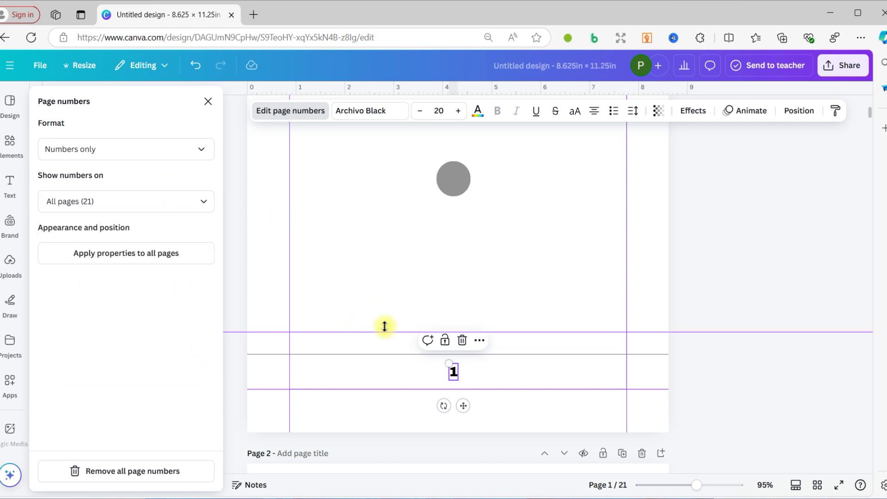
Step: Check the page numbers and their placement between the lower guides on the first five pages
{"action": "scroll", "coordinate": [396, 319], "scroll_direction": "up", "scroll_amount": 3}
{"action": "scroll", "coordinate": [396, 319], "scroll_direction": "down", "scroll_amount": 5}
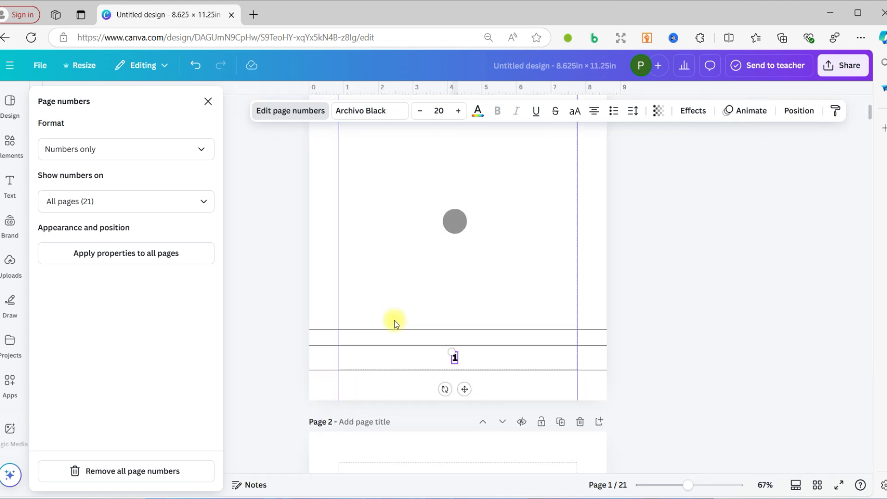
{"action": "scroll", "coordinate": [395, 321], "scroll_direction": "down", "scroll_amount": 2}
{"action": "scroll", "coordinate": [395, 321], "scroll_direction": "down", "scroll_amount": 8}
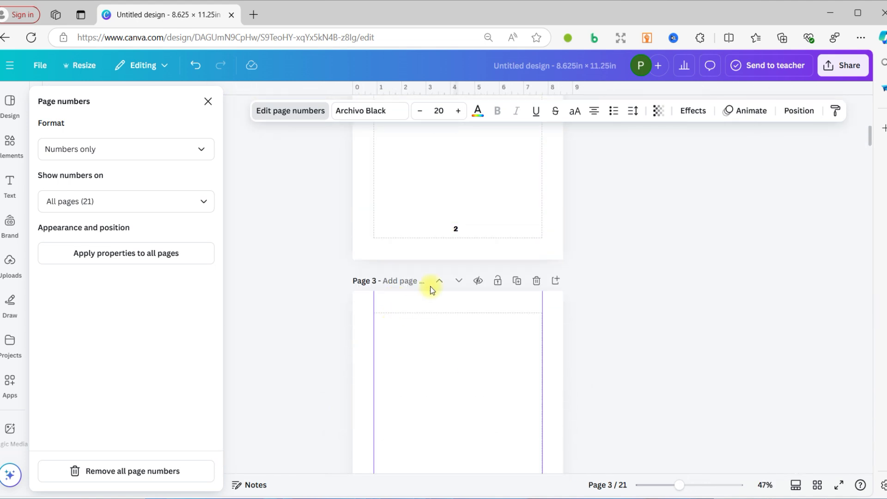
{"action": "scroll", "coordinate": [425, 346], "scroll_direction": "down", "scroll_amount": 8}
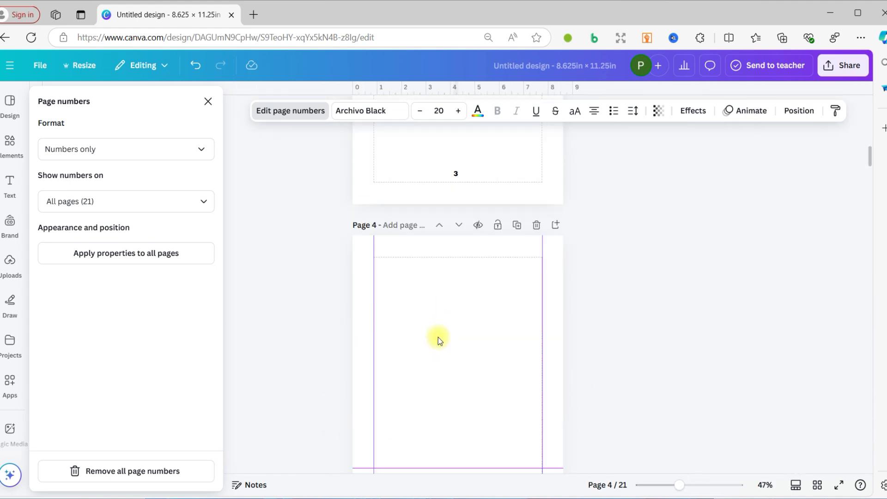
{"action": "scroll", "coordinate": [438, 337], "scroll_direction": "up", "scroll_amount": 5}
{"action": "scroll", "coordinate": [438, 337], "scroll_direction": "down", "scroll_amount": 15}
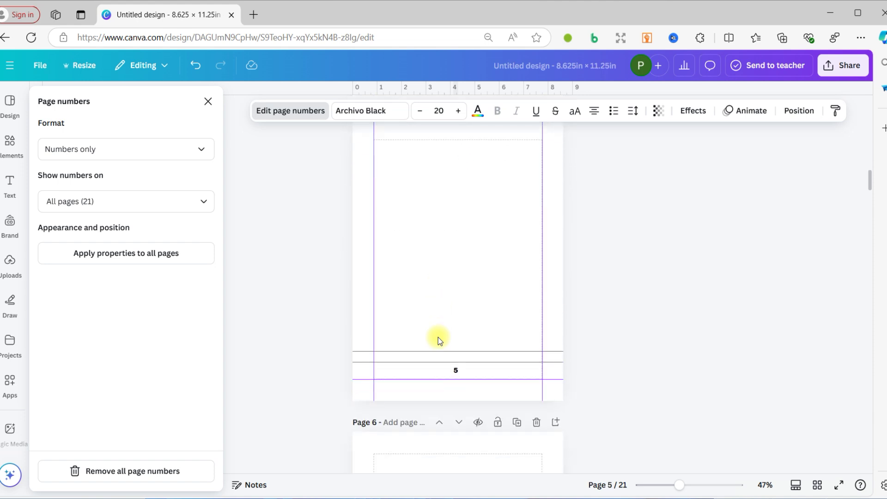
{"action": "scroll", "coordinate": [438, 337], "scroll_direction": "up", "scroll_amount": 20}
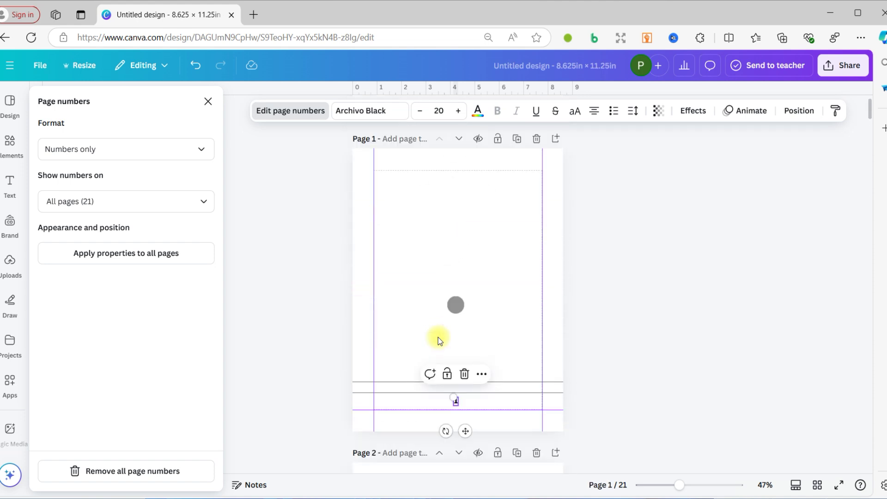
{"action": "scroll", "coordinate": [439, 319], "scroll_direction": "down", "scroll_amount": 4}
{"action": "scroll", "coordinate": [432, 324], "scroll_direction": "up", "scroll_amount": 3}
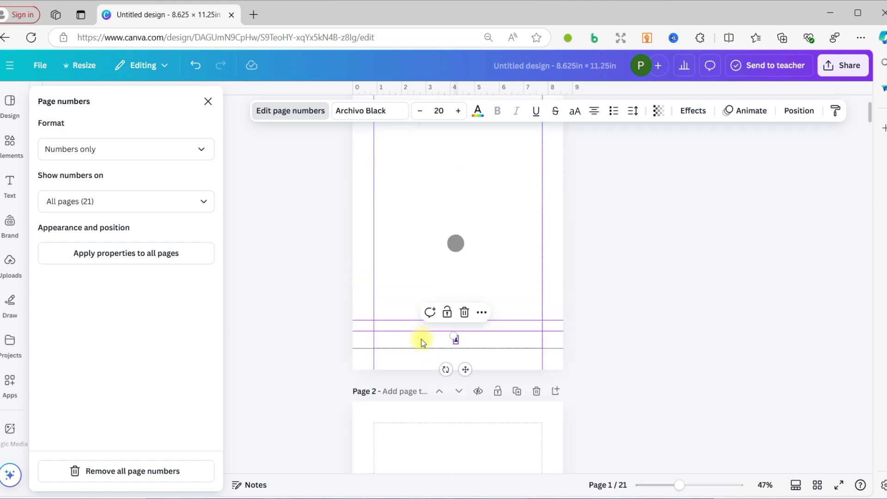
Step: Set the font of page 1's page number to Times New Roman
{"action": "scroll", "coordinate": [421, 339], "scroll_direction": "up", "scroll_amount": 5}
{"action": "scroll", "coordinate": [421, 342], "scroll_direction": "up", "scroll_amount": 3}
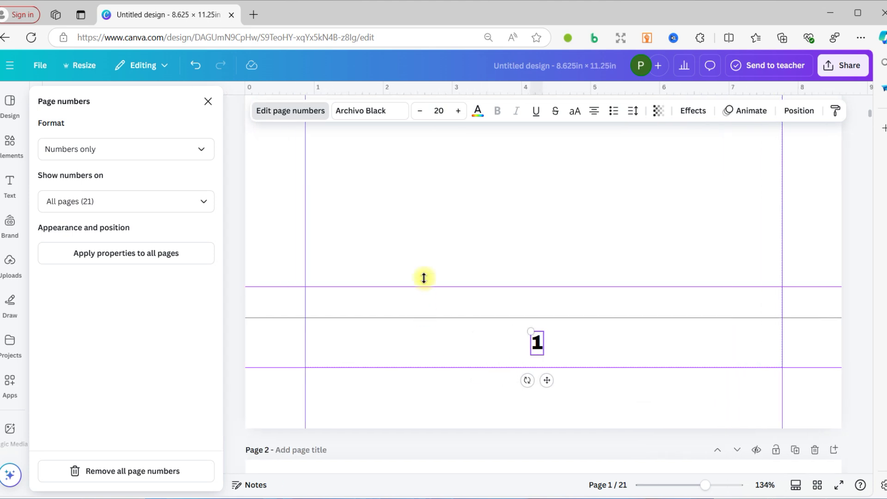
{"action": "left_click", "coordinate": [535, 345]}
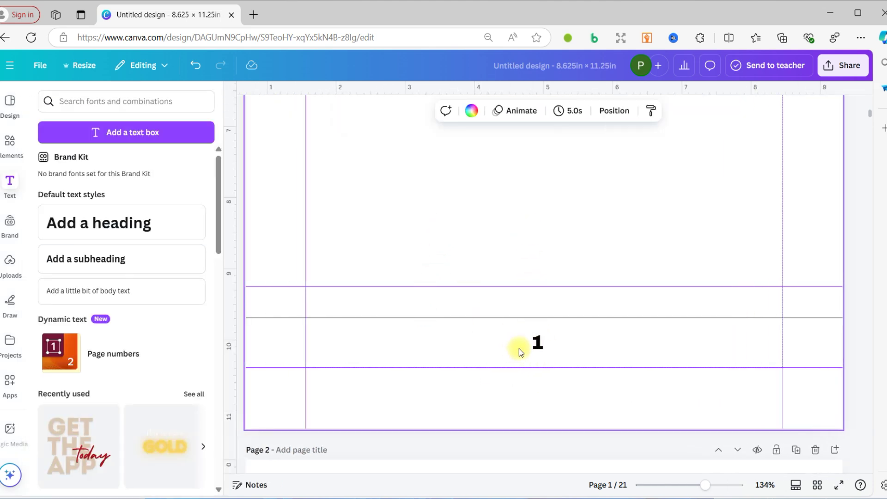
{"action": "left_click", "coordinate": [537, 343]}
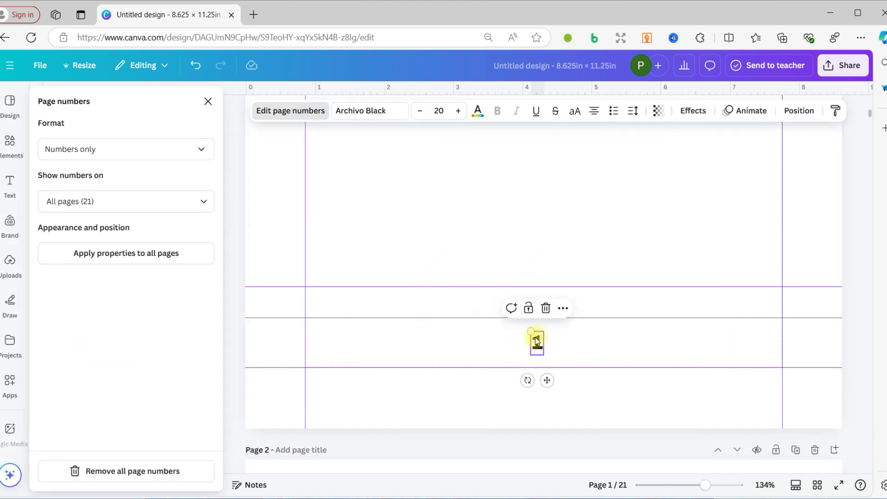
{"action": "left_click", "coordinate": [369, 118]}
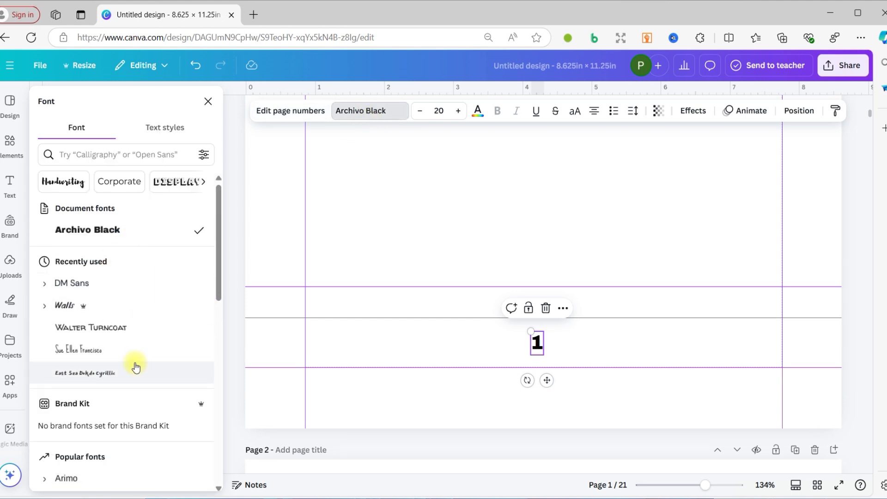
{"action": "scroll", "coordinate": [134, 365], "scroll_direction": "down", "scroll_amount": 3}
{"action": "scroll", "coordinate": [134, 367], "scroll_direction": "down", "scroll_amount": 10}
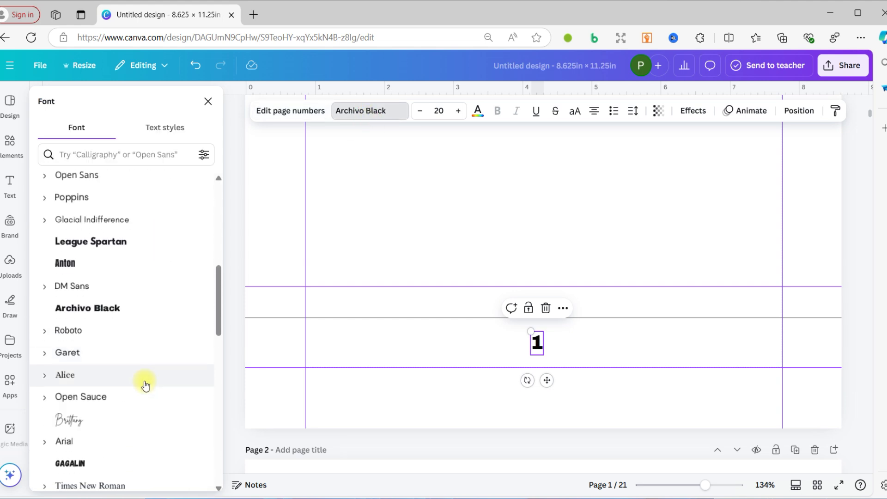
{"action": "scroll", "coordinate": [145, 385], "scroll_direction": "down", "scroll_amount": 2}
{"action": "left_click", "coordinate": [127, 240]}
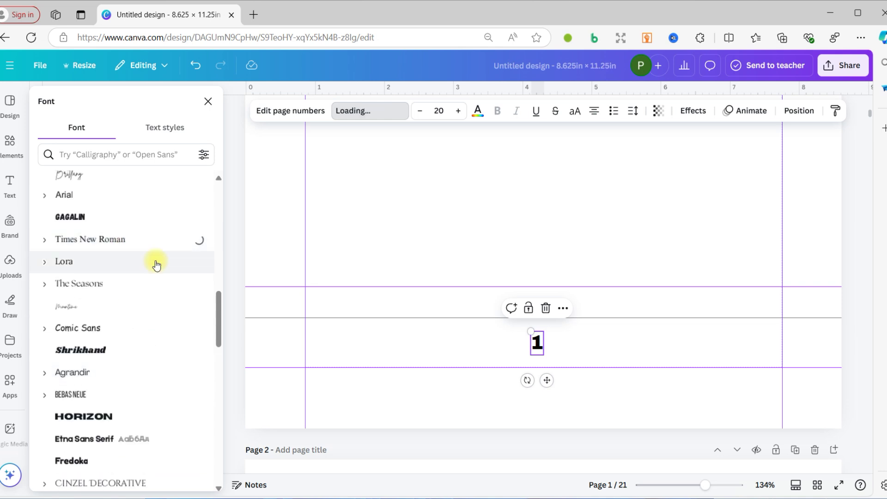
Step: Set the page number on page 1 to font size 16 and make it bold
{"action": "left_click", "coordinate": [439, 110]}
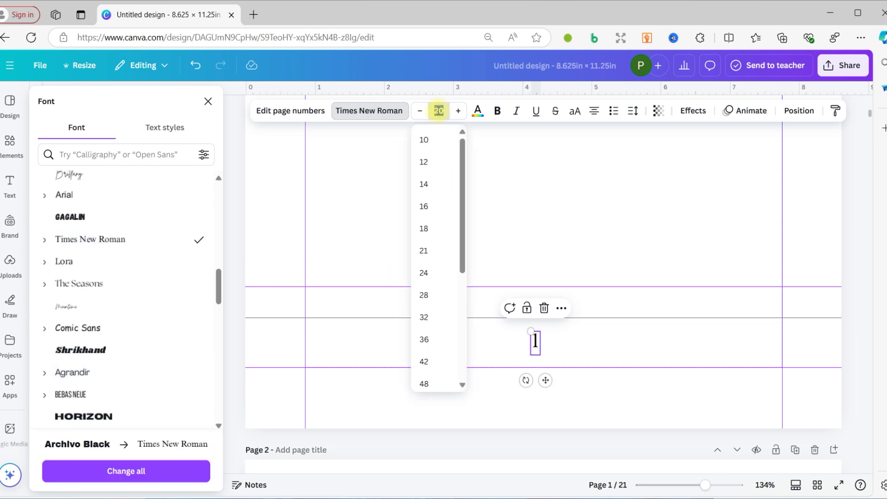
{"action": "left_click", "coordinate": [424, 207]}
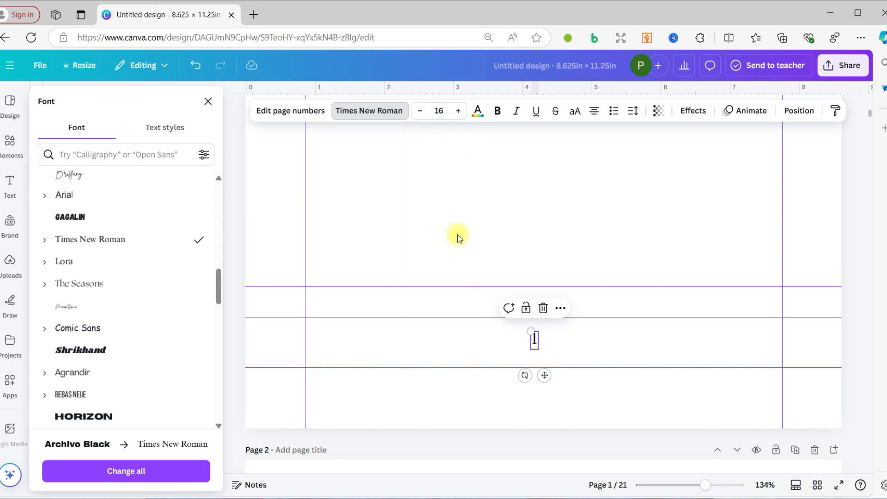
{"action": "left_click", "coordinate": [400, 249]}
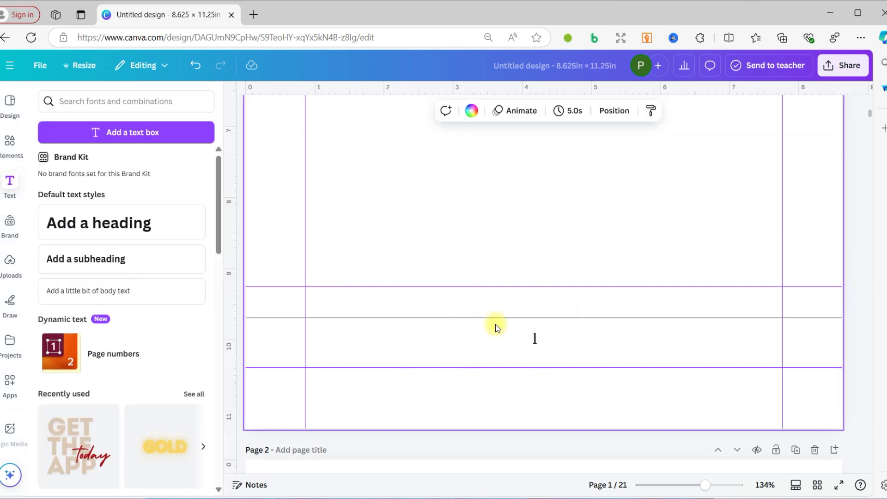
{"action": "left_click", "coordinate": [535, 341]}
{"action": "left_click", "coordinate": [498, 114]}
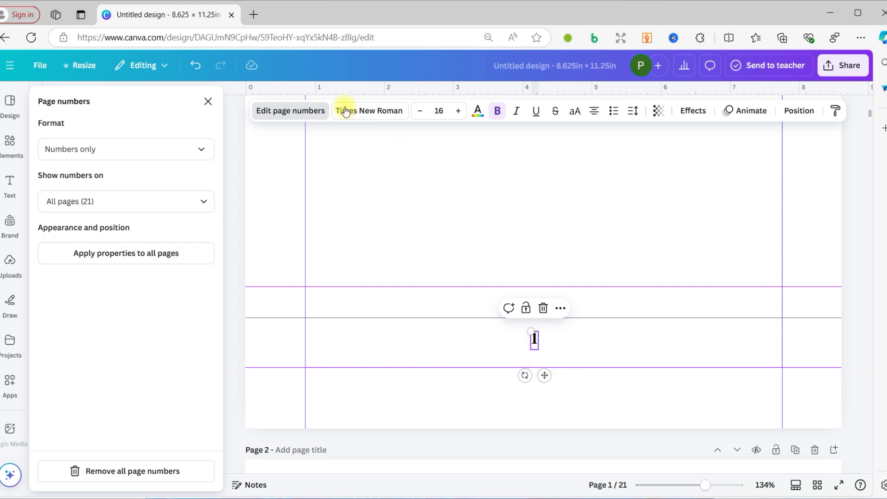
Step: Apply the properties of page 1's number to the page numbers on all pages
{"action": "scroll", "coordinate": [415, 313], "scroll_direction": "down", "scroll_amount": 15}
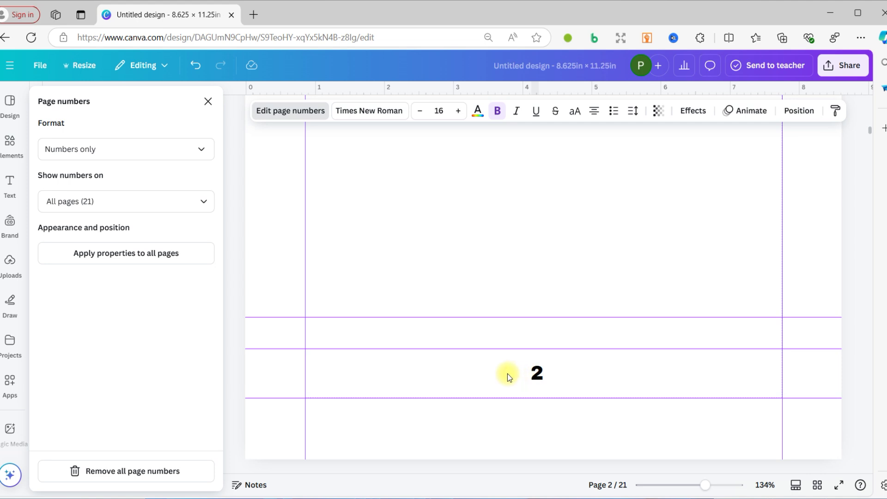
{"action": "scroll", "coordinate": [506, 375], "scroll_direction": "down", "scroll_amount": 5}
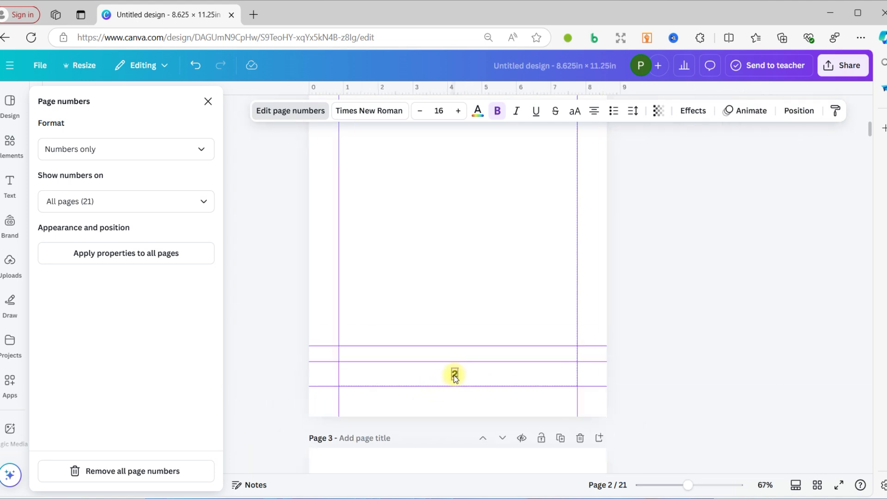
{"action": "scroll", "coordinate": [455, 377], "scroll_direction": "down", "scroll_amount": 15}
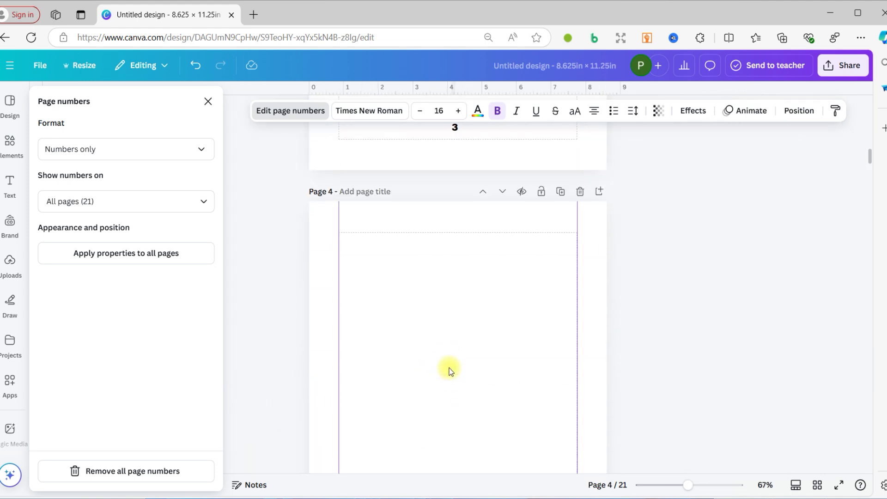
{"action": "scroll", "coordinate": [449, 368], "scroll_direction": "up", "scroll_amount": 6}
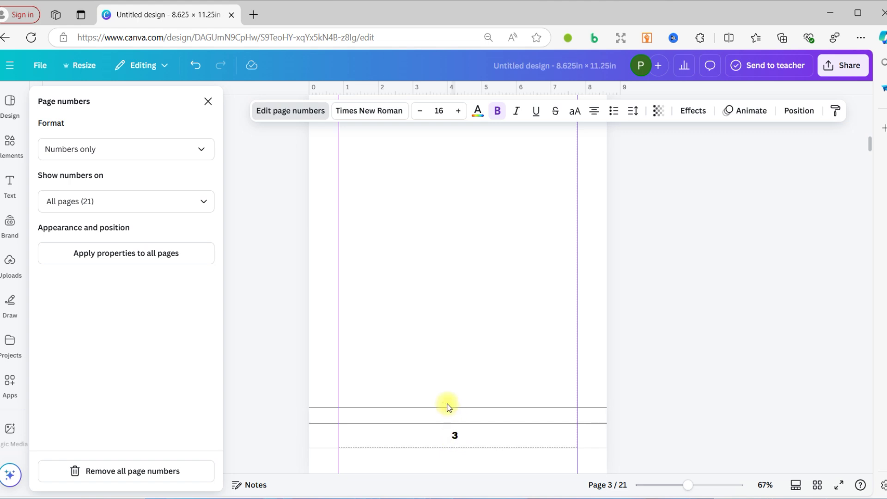
{"action": "scroll", "coordinate": [450, 392], "scroll_direction": "up", "scroll_amount": 6}
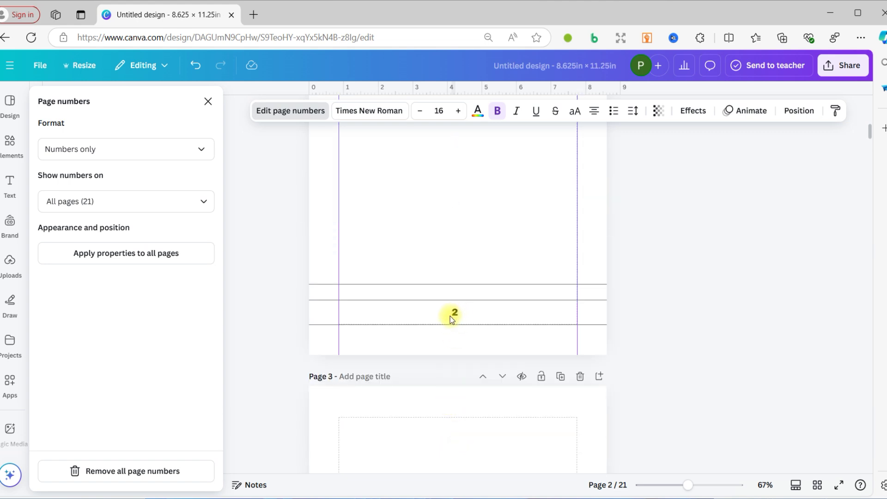
{"action": "scroll", "coordinate": [452, 320], "scroll_direction": "up", "scroll_amount": 6}
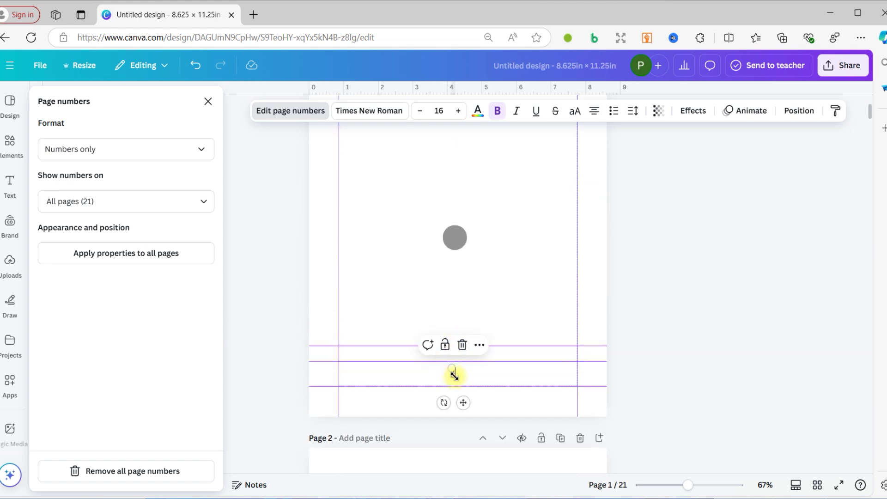
{"action": "left_click", "coordinate": [102, 259]}
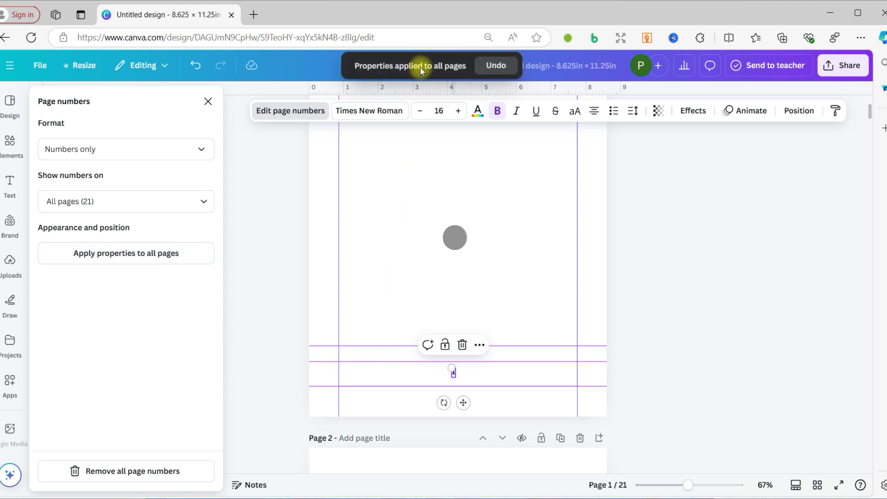
Step: Check the restyled page numbers on the first pages and across all 21 pages in grid view, and return to page 1
{"action": "scroll", "coordinate": [382, 282], "scroll_direction": "down", "scroll_amount": 10}
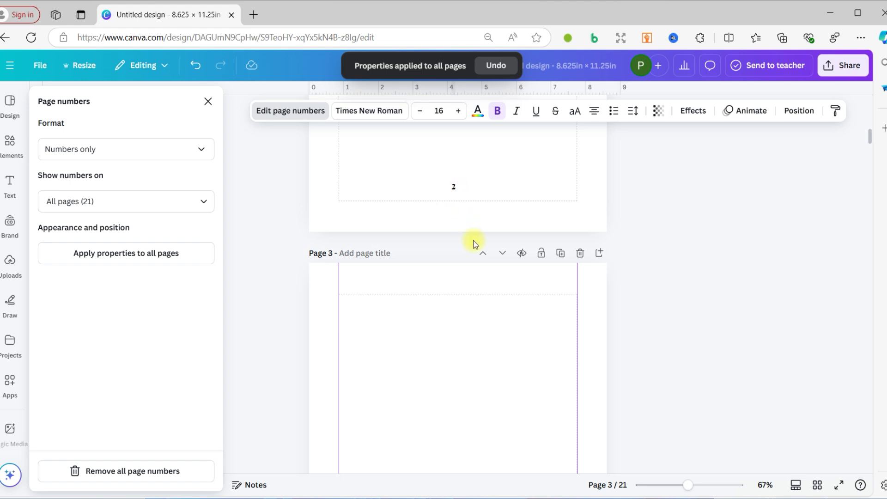
{"action": "scroll", "coordinate": [447, 329], "scroll_direction": "down", "scroll_amount": 5}
{"action": "scroll", "coordinate": [447, 329], "scroll_direction": "up", "scroll_amount": 20}
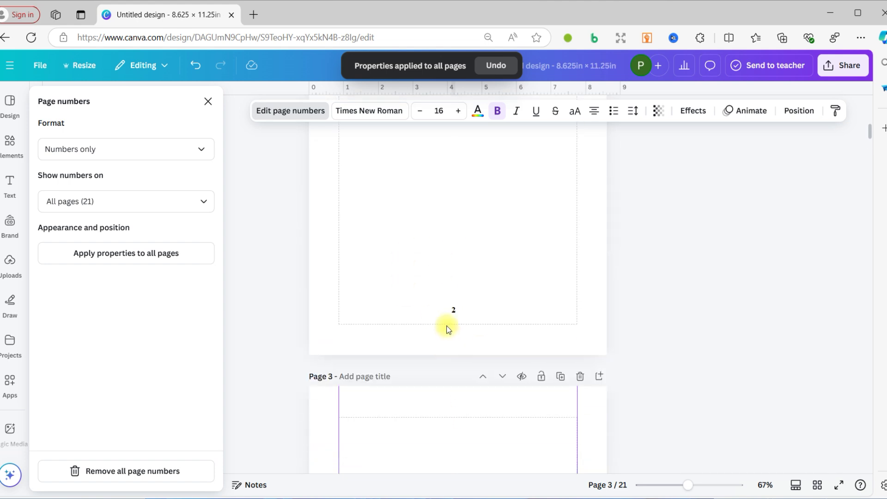
{"action": "scroll", "coordinate": [426, 323], "scroll_direction": "down", "scroll_amount": 5}
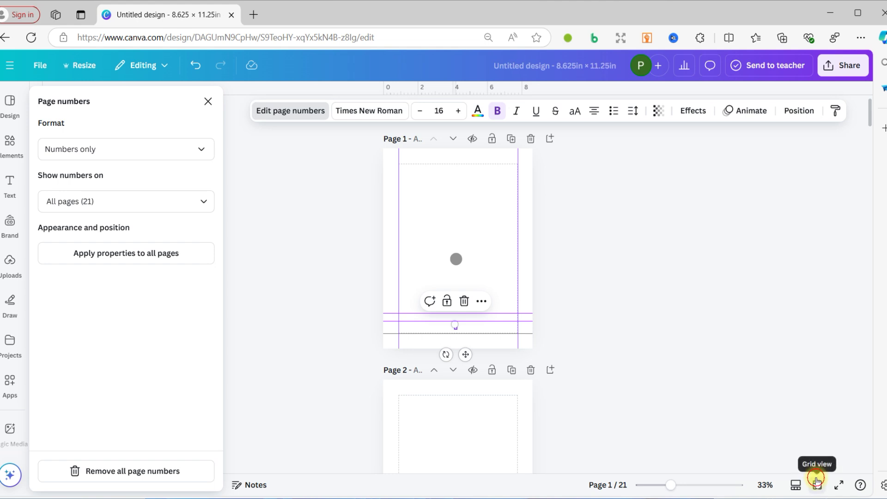
{"action": "key", "text": "Escape"}
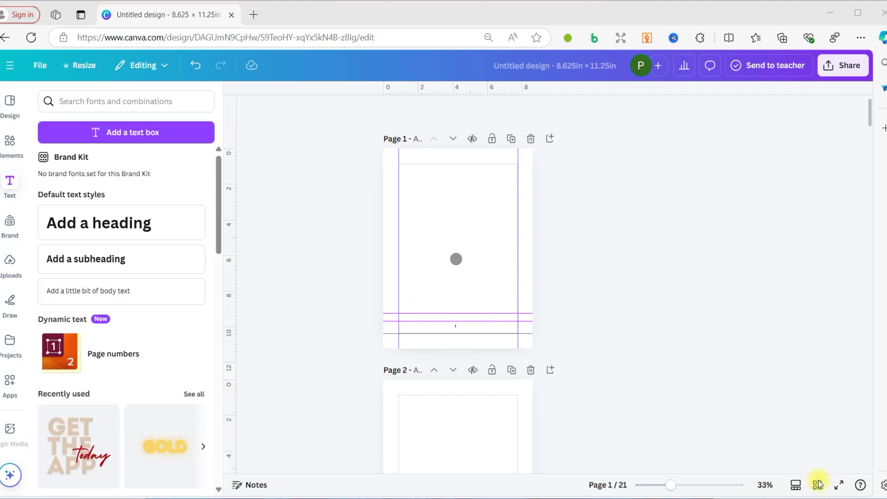
{"action": "left_click", "coordinate": [240, 99]}
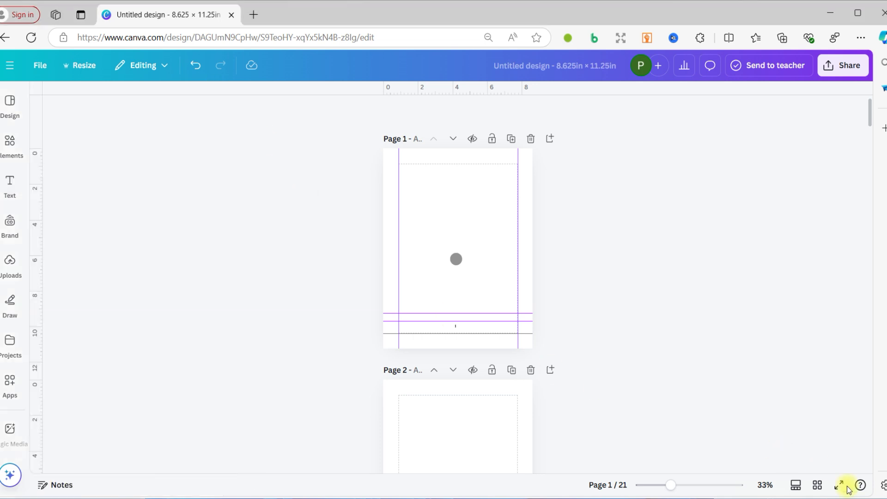
{"action": "left_click", "coordinate": [817, 484]}
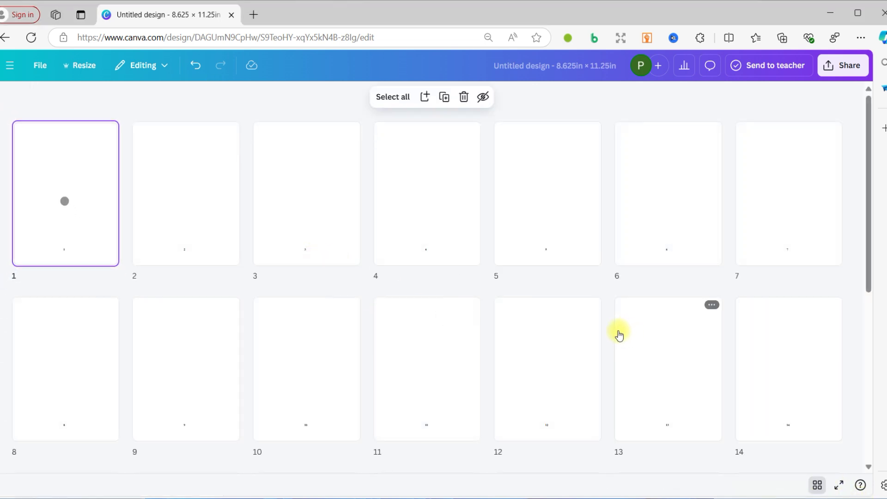
{"action": "scroll", "coordinate": [553, 359], "scroll_direction": "down", "scroll_amount": 1}
{"action": "scroll", "coordinate": [553, 360], "scroll_direction": "down", "scroll_amount": 5}
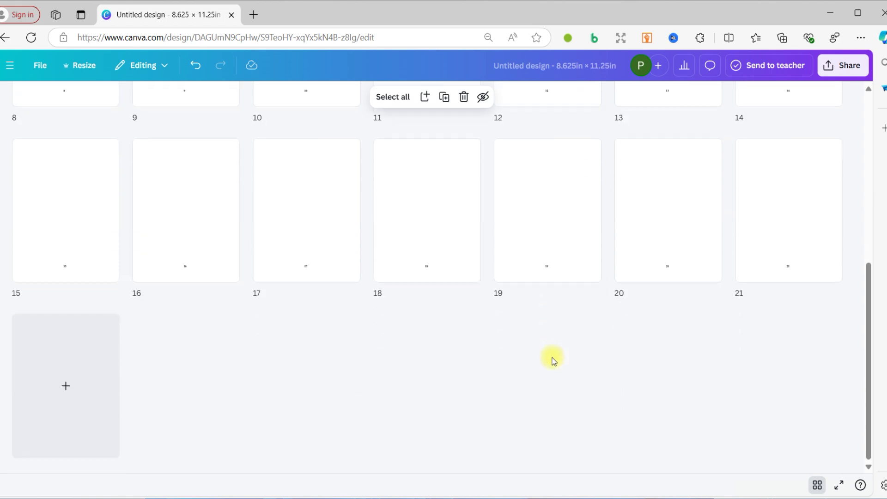
{"action": "scroll", "coordinate": [547, 355], "scroll_direction": "up", "scroll_amount": 6}
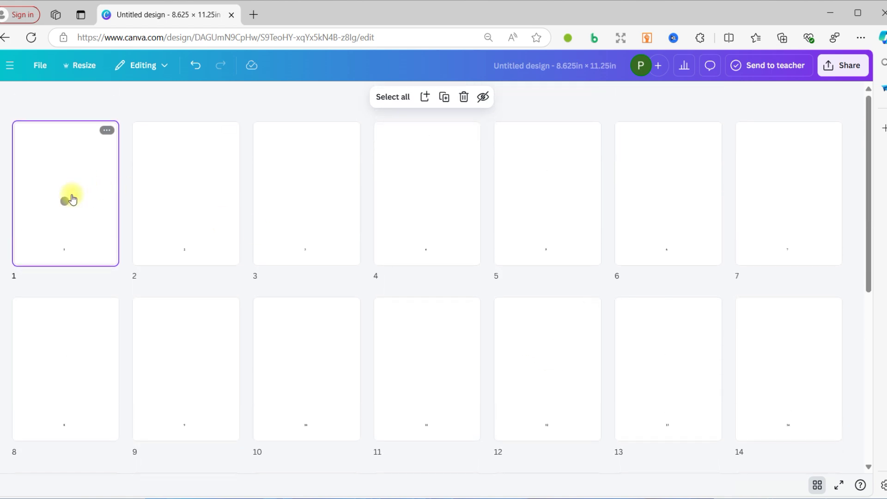
{"action": "left_click", "coordinate": [60, 212]}
{"action": "left_click", "coordinate": [60, 213]}
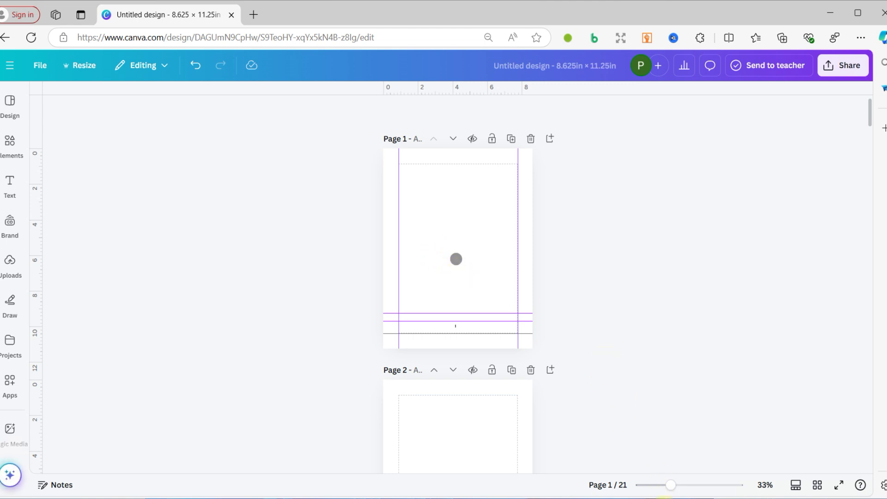
Step: Move the grey circle on page 1 onto the page number between the lower guides and fill it with black
{"action": "left_click_drag", "start_coordinate": [679, 488], "coordinate": [689, 493]}
{"action": "left_click", "coordinate": [454, 203]}
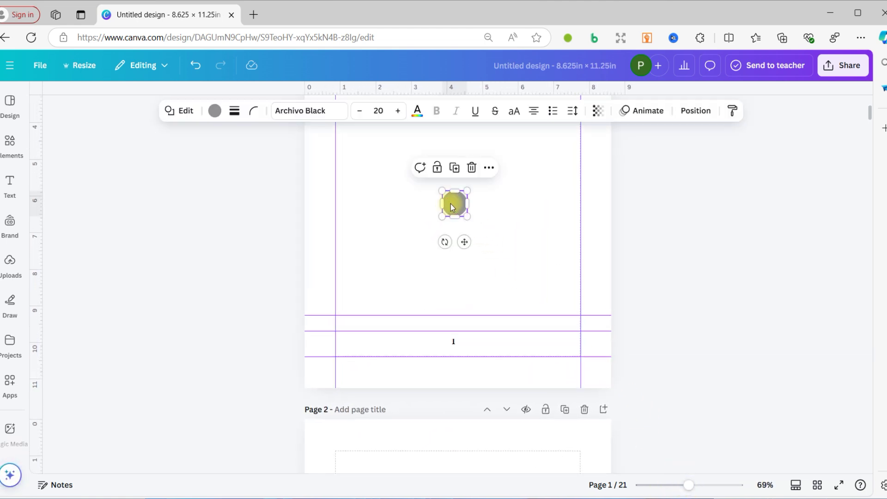
{"action": "left_click_drag", "start_coordinate": [454, 204], "coordinate": [453, 343]}
{"action": "left_click", "coordinate": [214, 110]}
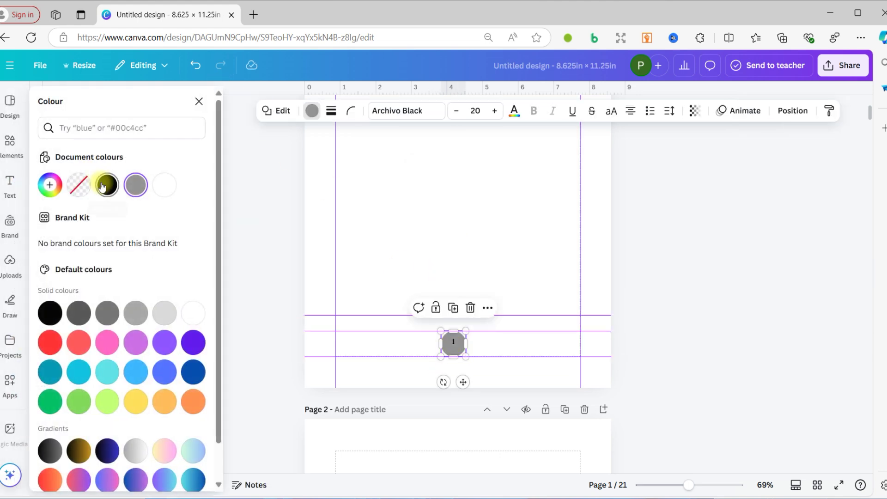
{"action": "left_click", "coordinate": [107, 185]}
Step: Change the colour of page 1's number to white so it stands out on the black circle
{"action": "left_click", "coordinate": [455, 344]}
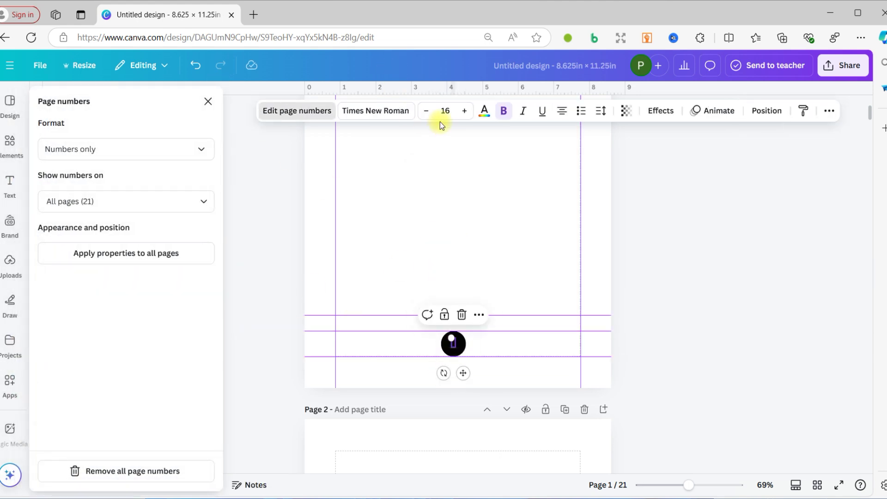
{"action": "left_click", "coordinate": [111, 185]}
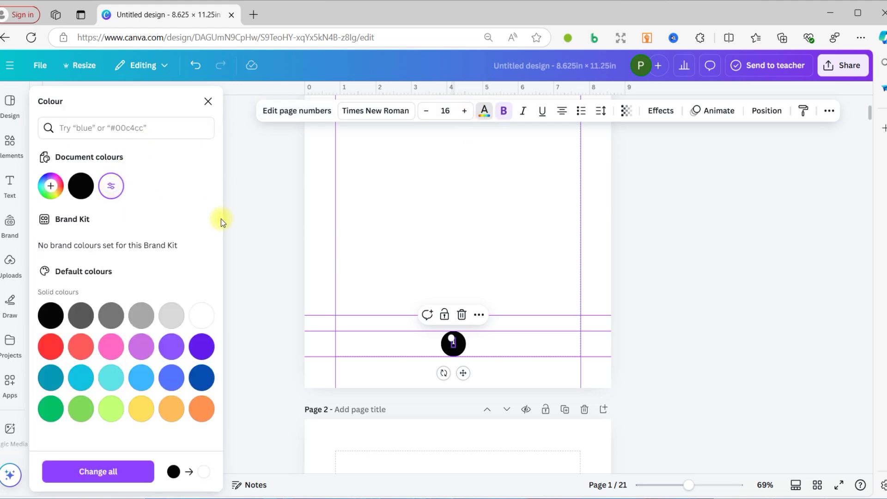
{"action": "left_click", "coordinate": [480, 280]}
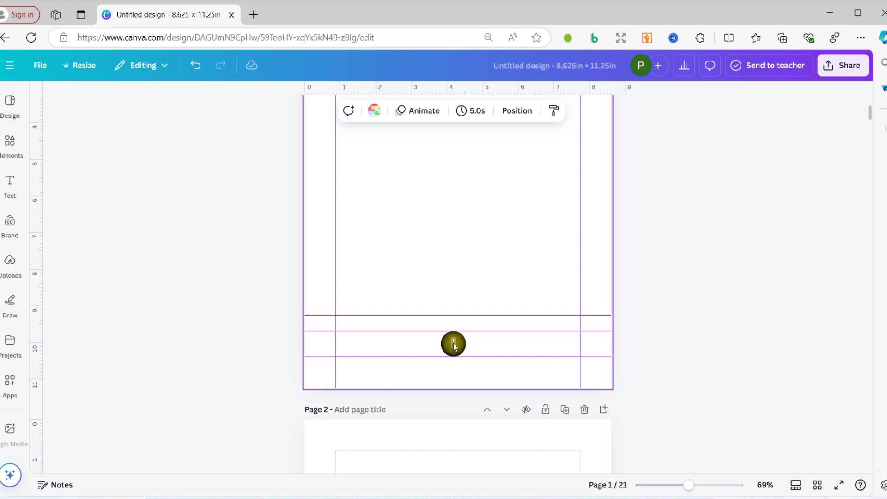
{"action": "double_click", "coordinate": [454, 344]}
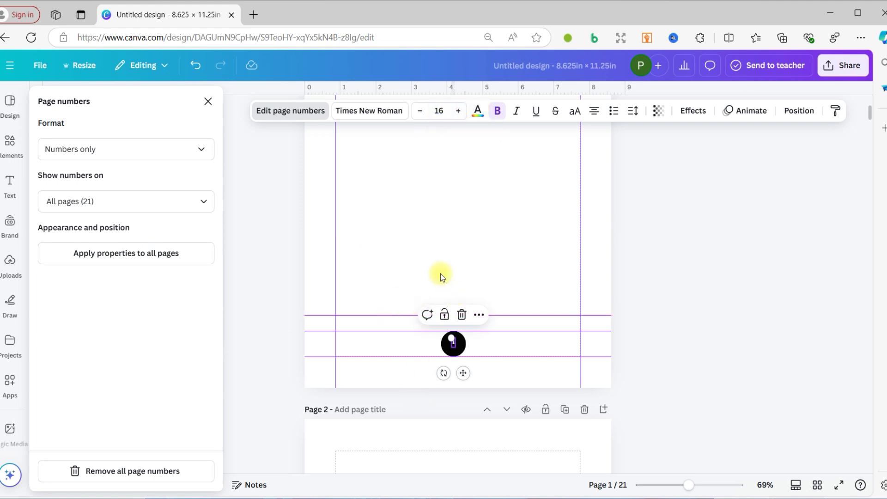
{"action": "left_click", "coordinate": [441, 377]}
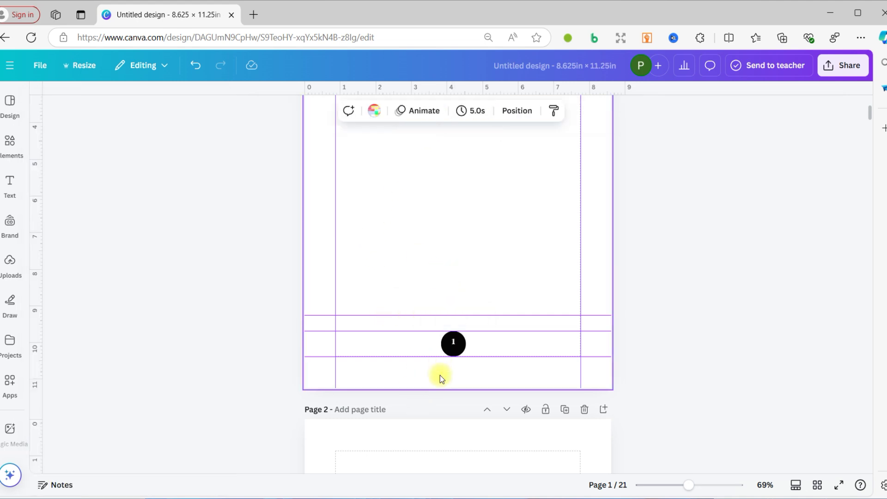
Step: Increase the font size of page 1's number to 20
{"action": "double_click", "coordinate": [453, 343]}
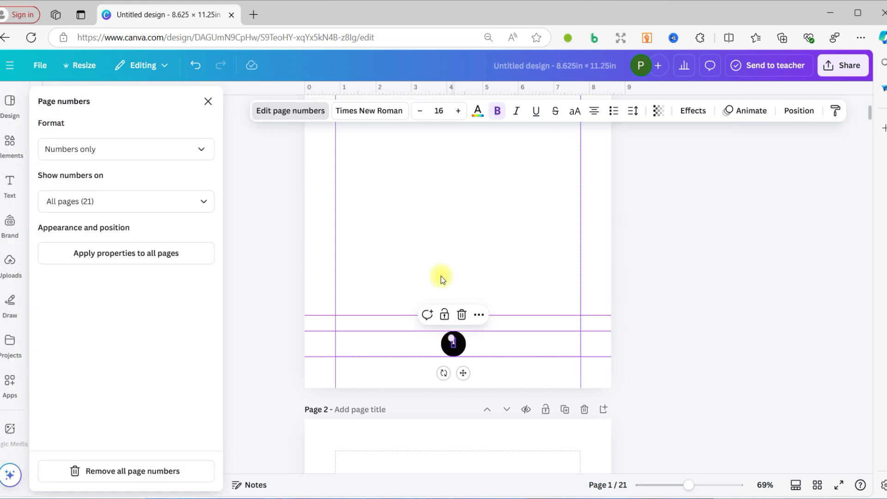
{"action": "left_click", "coordinate": [459, 115]}
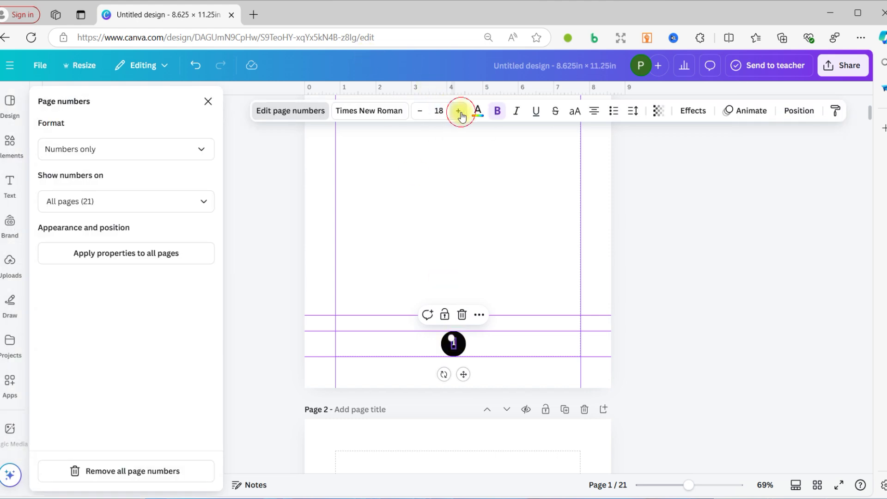
{"action": "left_click", "coordinate": [460, 115]}
{"action": "left_click", "coordinate": [460, 114]}
{"action": "left_click", "coordinate": [460, 114]}
{"action": "left_click", "coordinate": [397, 245]}
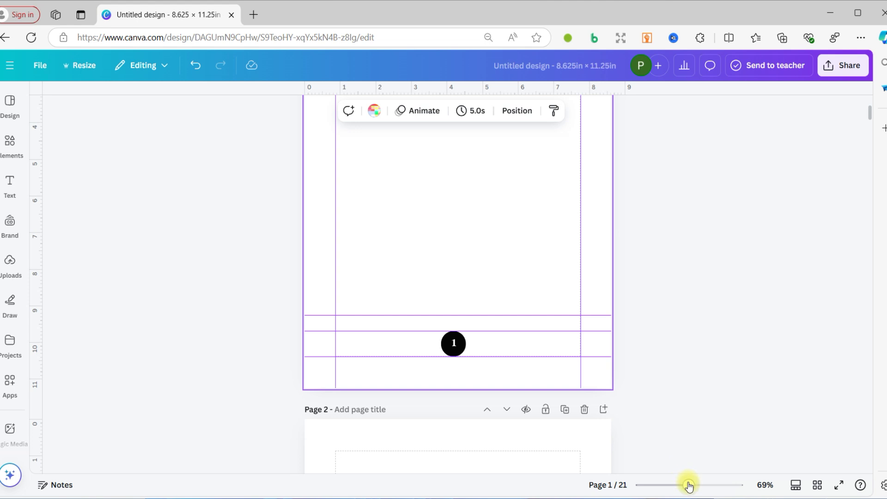
Step: Inspect the number inside the black circle on page 1, select the circle, and compare it with page 2's number
{"action": "left_click_drag", "start_coordinate": [690, 485], "coordinate": [697, 485]}
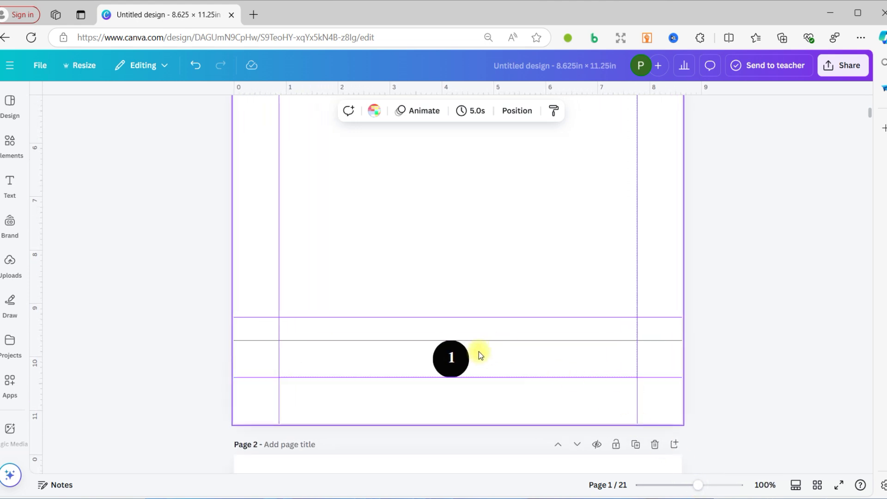
{"action": "left_click", "coordinate": [452, 360]}
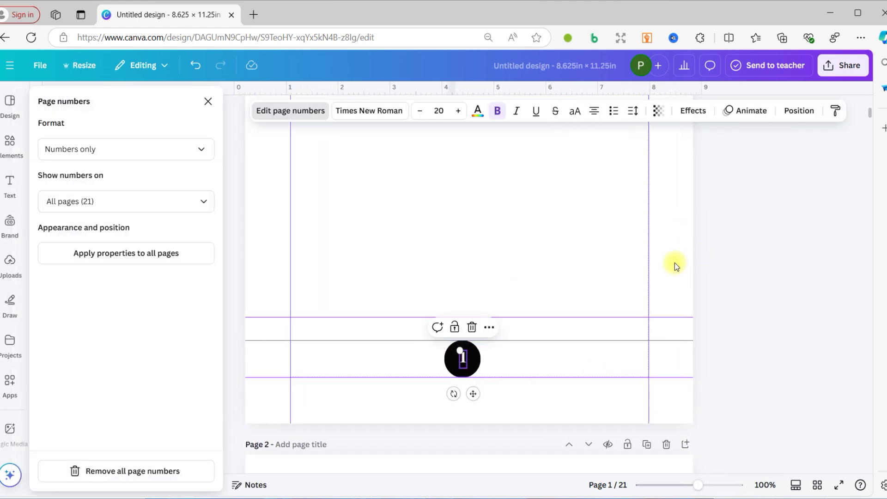
{"action": "left_click", "coordinate": [448, 367]}
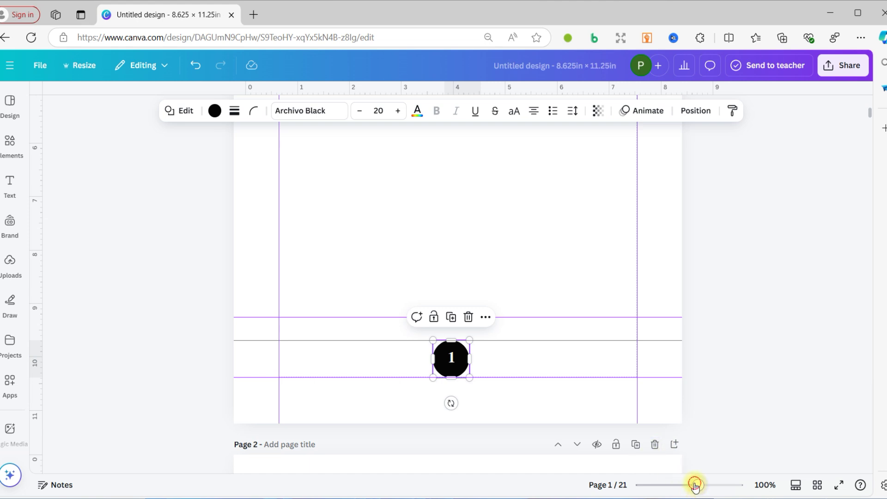
{"action": "left_click_drag", "start_coordinate": [695, 485], "coordinate": [683, 484]}
{"action": "scroll", "coordinate": [600, 326], "scroll_direction": "down", "scroll_amount": 5}
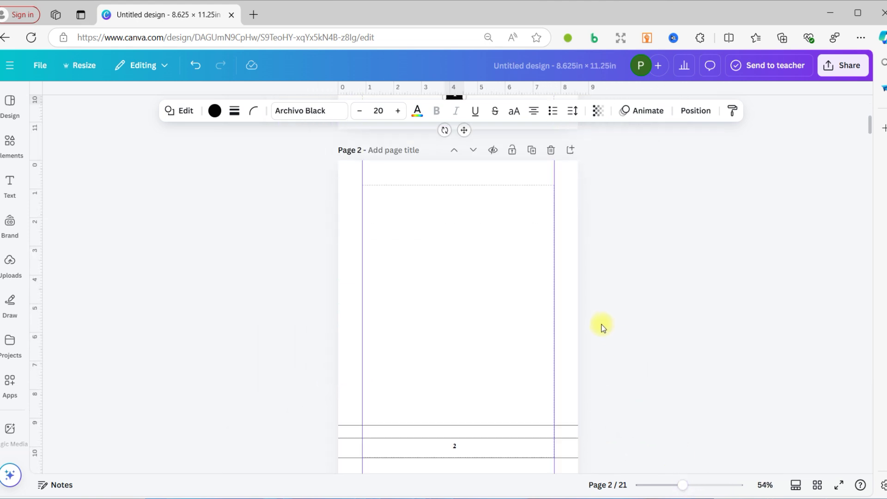
{"action": "scroll", "coordinate": [602, 327], "scroll_direction": "up", "scroll_amount": 5}
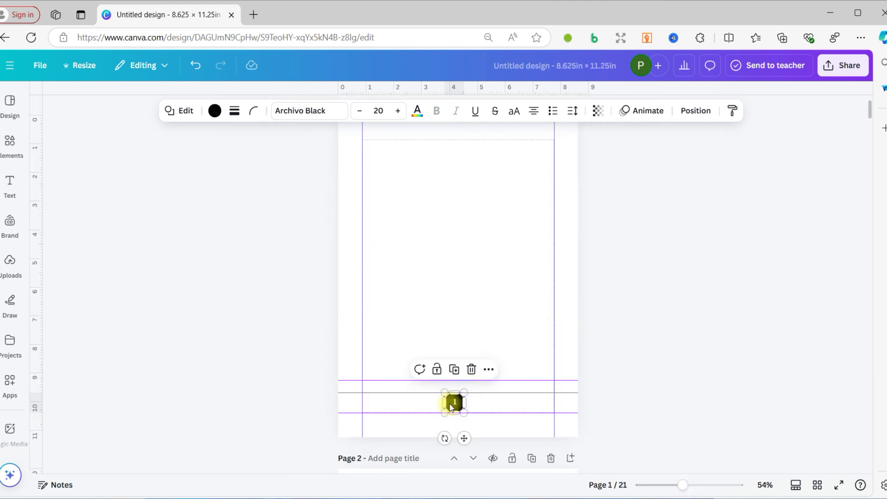
Step: Delete the black circle behind the number on page 1
{"action": "left_click_drag", "start_coordinate": [683, 485], "coordinate": [676, 485]}
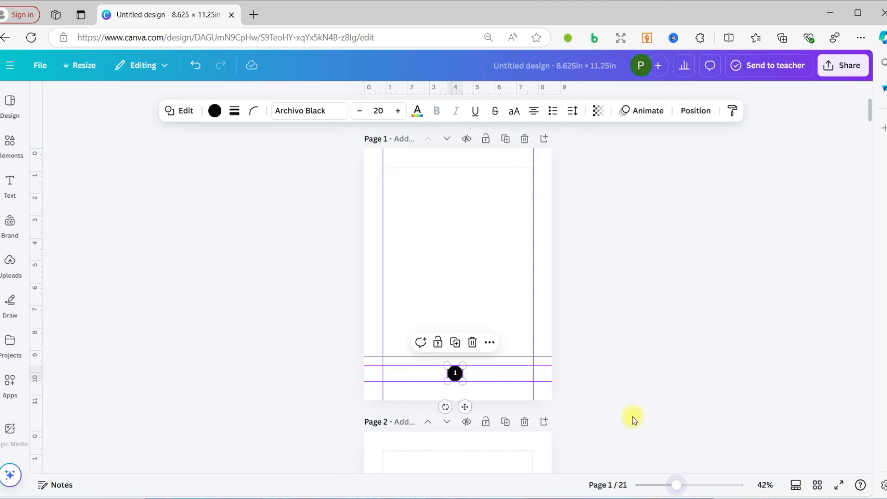
{"action": "scroll", "coordinate": [607, 368], "scroll_direction": "down", "scroll_amount": 1}
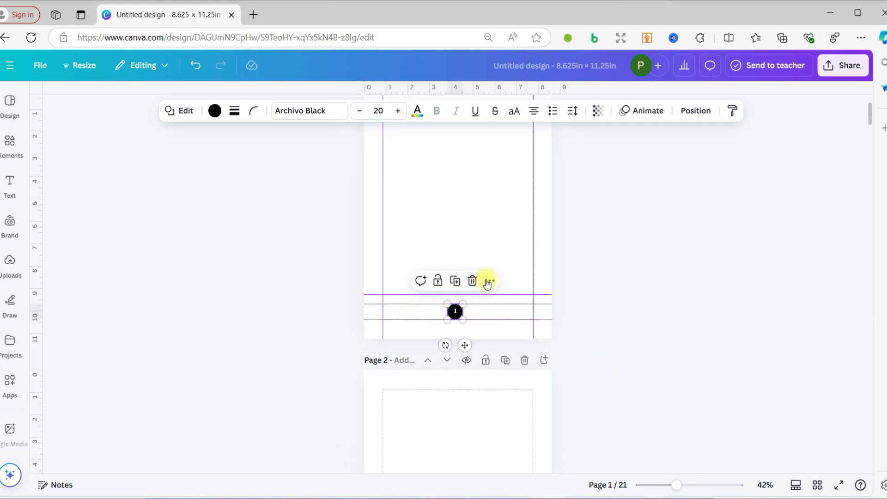
{"action": "left_click", "coordinate": [456, 313]}
{"action": "left_click", "coordinate": [472, 281]}
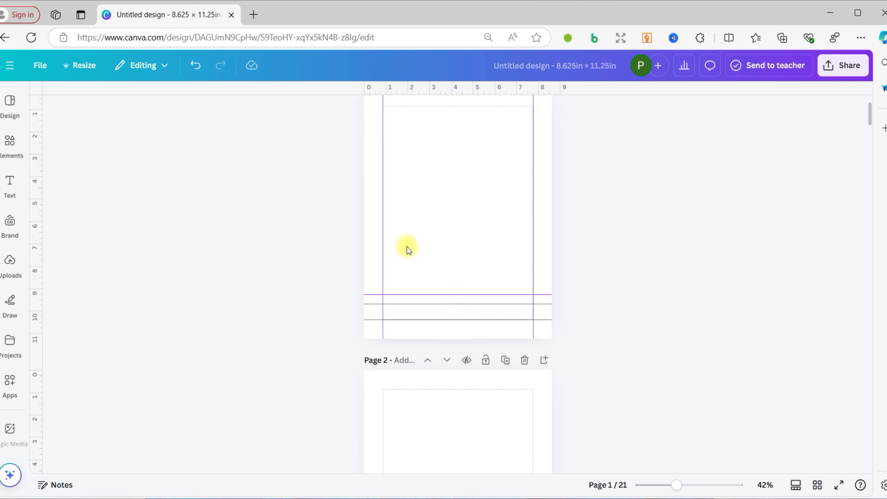
Step: Remove the automatic page numbers from all pages of the document
{"action": "left_click", "coordinate": [446, 249]}
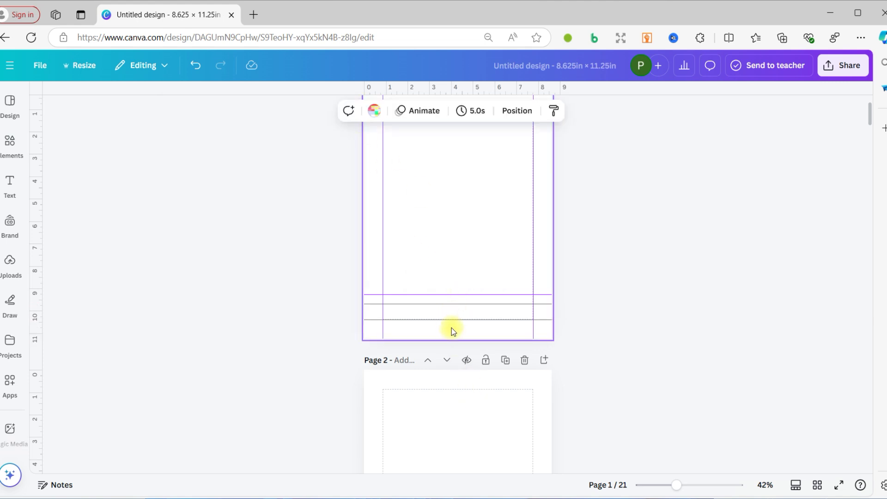
{"action": "left_click", "coordinate": [454, 311]}
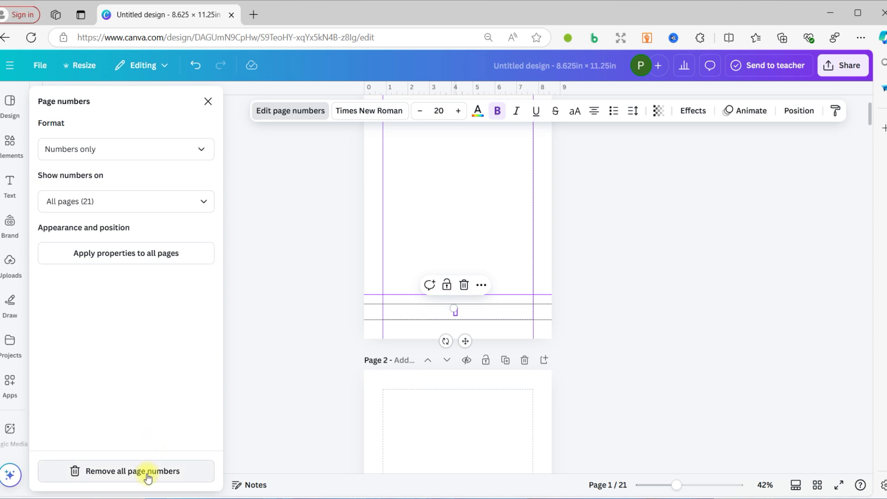
{"action": "left_click", "coordinate": [117, 472]}
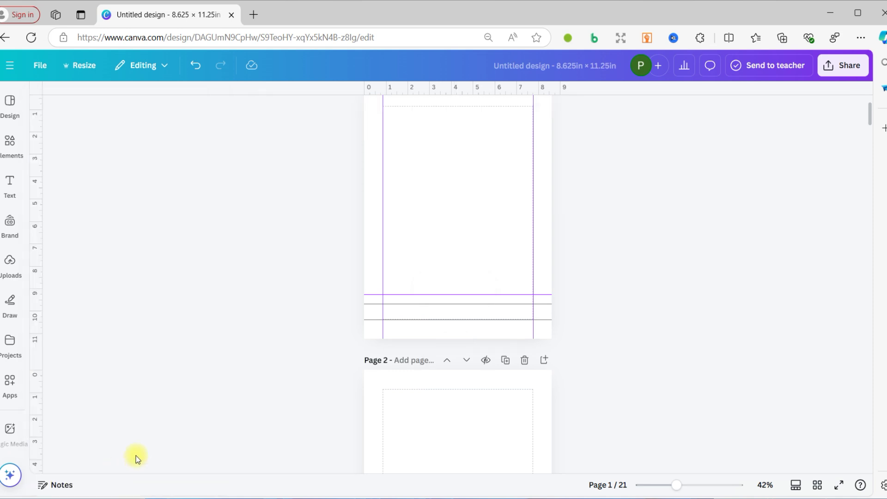
{"action": "scroll", "coordinate": [328, 302], "scroll_direction": "up", "scroll_amount": 1}
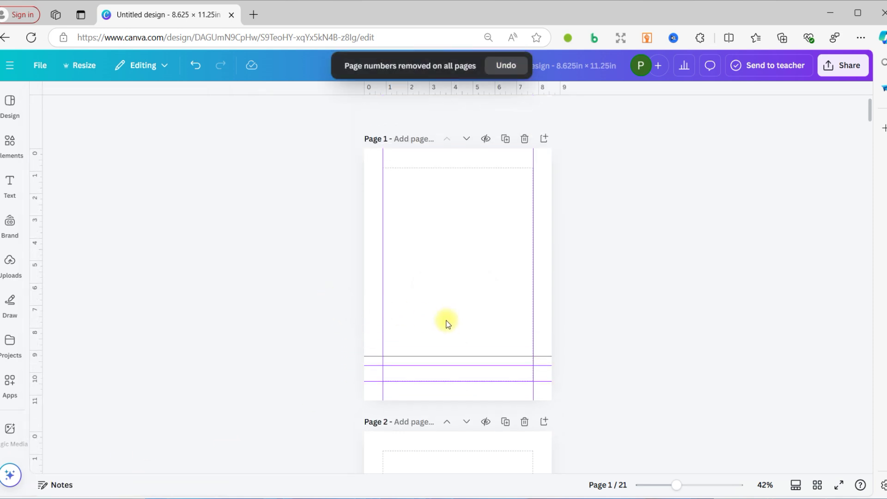
Step: Add a circle about 0.7 in high to page 1, centred between the two lowest guides, and fill it with black
{"action": "left_click", "coordinate": [10, 141]}
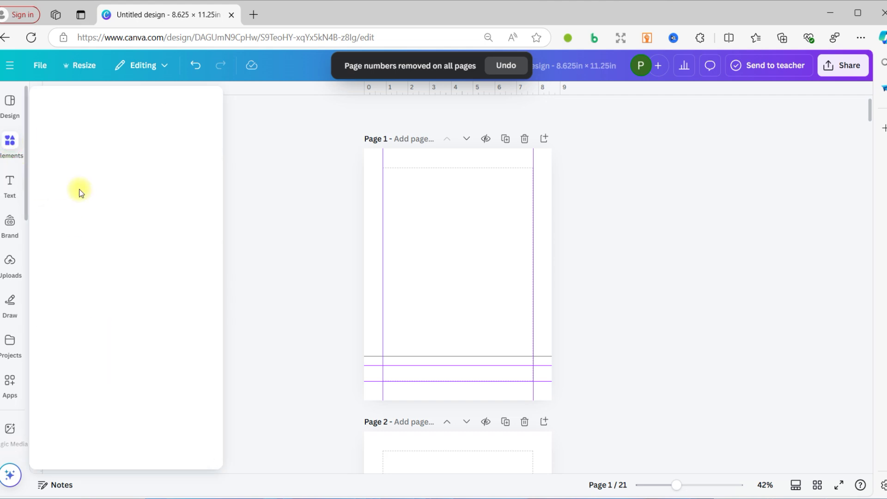
{"action": "left_click", "coordinate": [59, 192]}
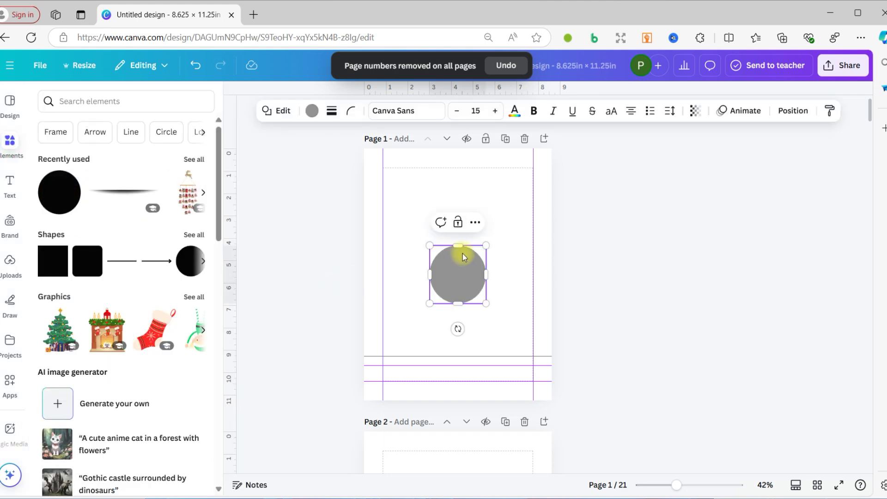
{"action": "left_click_drag", "start_coordinate": [485, 243], "coordinate": [470, 372]}
{"action": "left_click", "coordinate": [481, 328]}
{"action": "scroll", "coordinate": [460, 373], "scroll_direction": "up", "scroll_amount": 5}
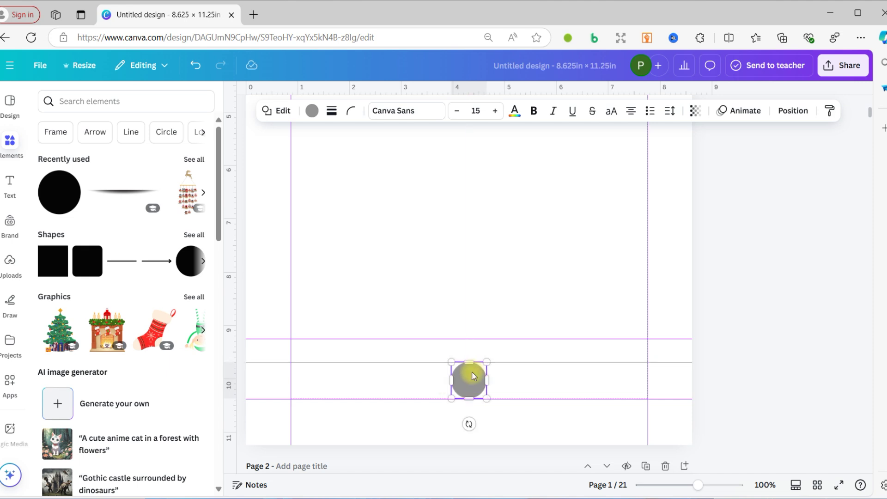
{"action": "left_click", "coordinate": [309, 120]}
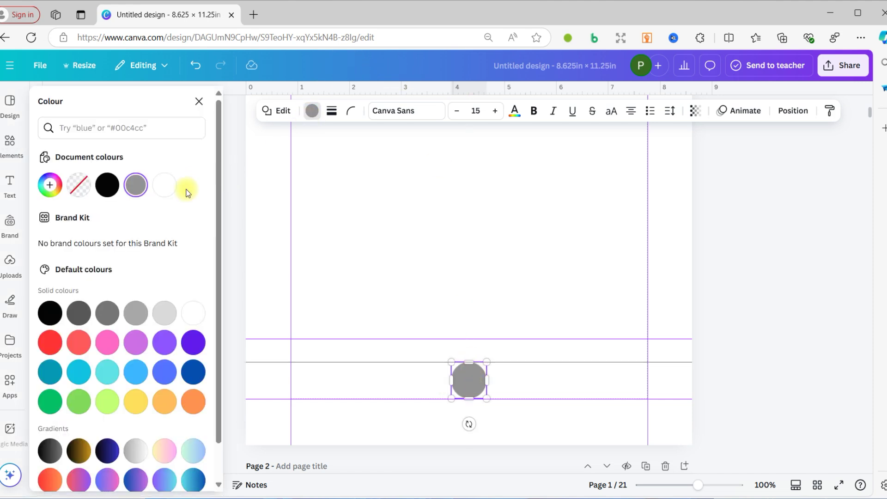
{"action": "left_click", "coordinate": [107, 184]}
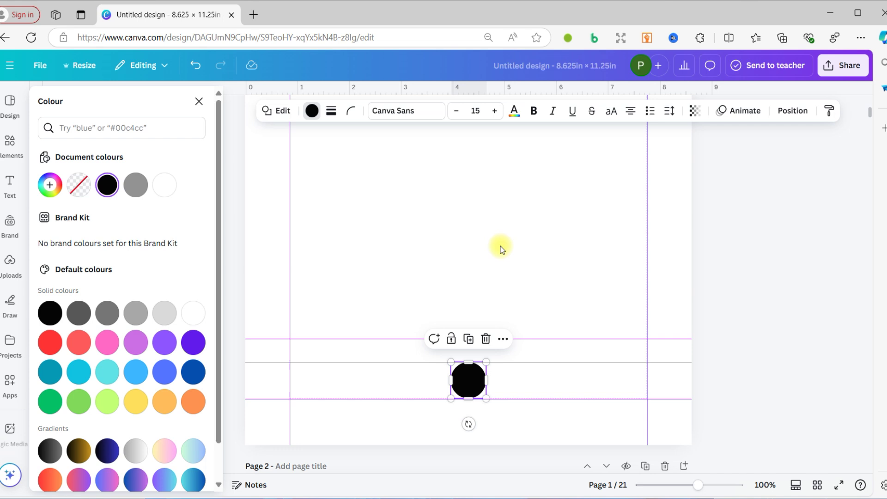
Step: Duplicate the black circle in place and widen the rear copy into an ellipse about 0.93 in wide
{"action": "left_click", "coordinate": [420, 301]}
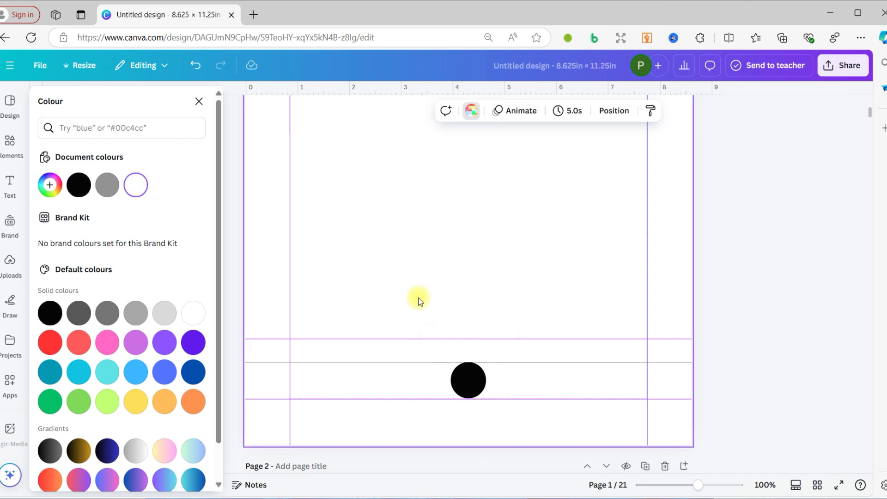
{"action": "left_click", "coordinate": [478, 389]}
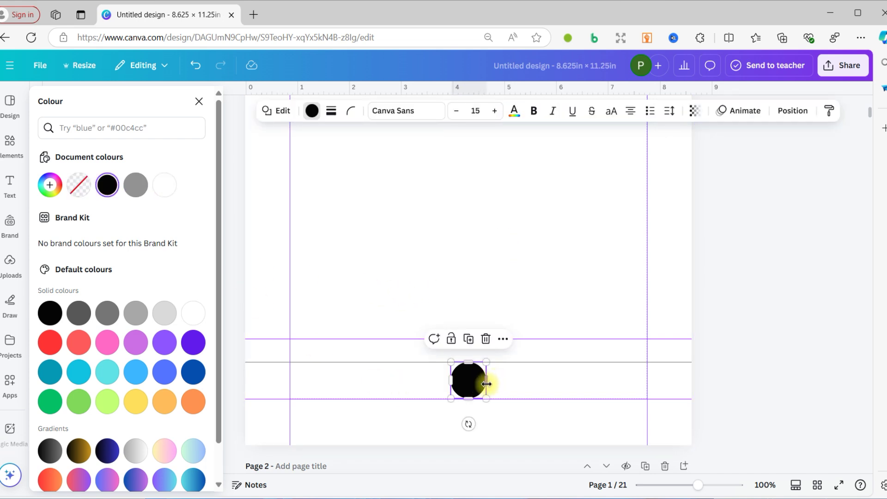
{"action": "mouse_move", "coordinate": [487, 384]}
{"action": "left_mouse_down"}
{"action": "mouse_move", "coordinate": [475, 388]}
{"action": "mouse_move", "coordinate": [488, 382]}
{"action": "left_mouse_up"}
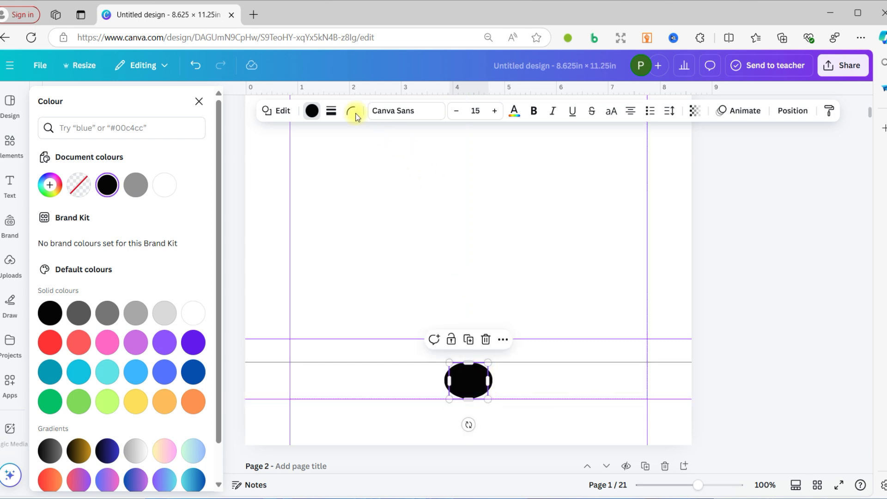
Step: Fill the front circle with white, leaving the black ellipse as an outline around it
{"action": "left_click", "coordinate": [310, 112]}
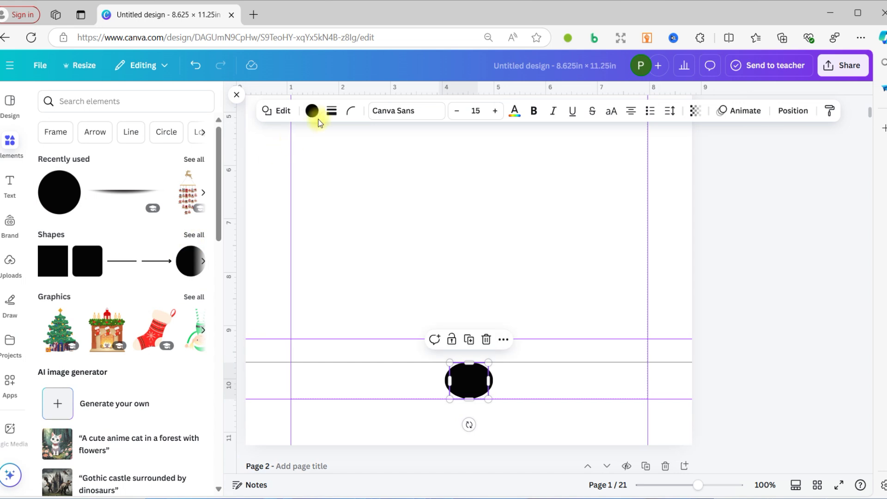
{"action": "left_click", "coordinate": [312, 109]}
{"action": "left_click", "coordinate": [133, 184]}
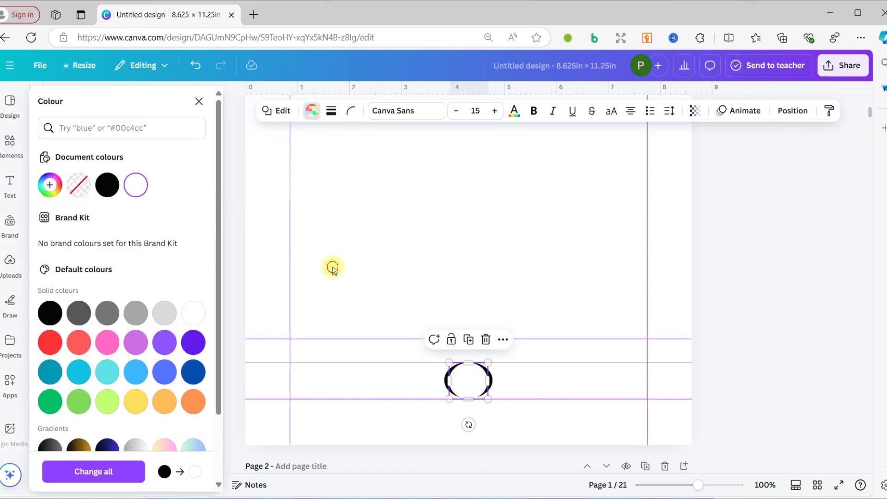
{"action": "left_click", "coordinate": [333, 268]}
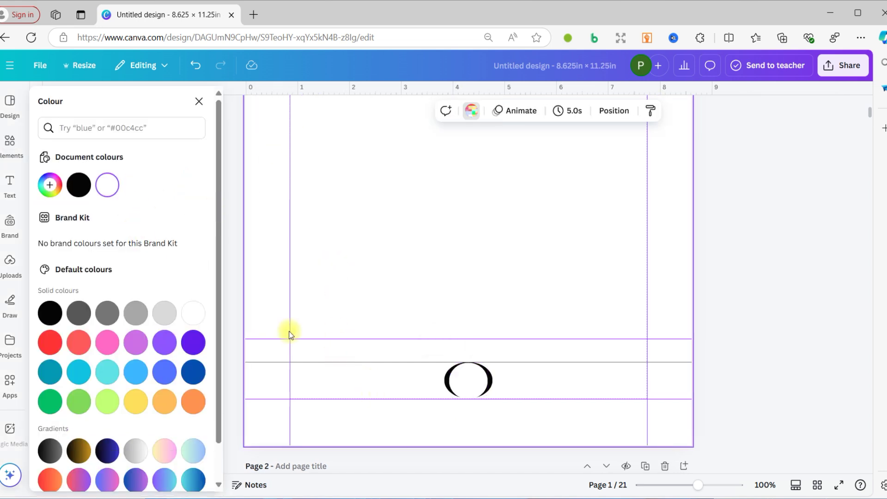
Step: Select the white circle and the black ellipse on page 1 and group them
{"action": "scroll", "coordinate": [406, 385], "scroll_direction": "up", "scroll_amount": 2}
{"action": "scroll", "coordinate": [405, 385], "scroll_direction": "down", "scroll_amount": 2}
{"action": "scroll", "coordinate": [403, 384], "scroll_direction": "down", "scroll_amount": 2}
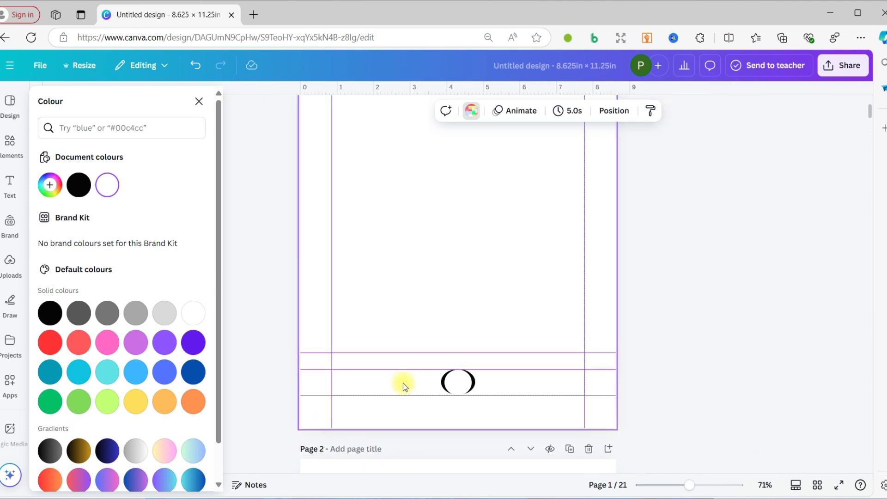
{"action": "left_click", "coordinate": [319, 375]}
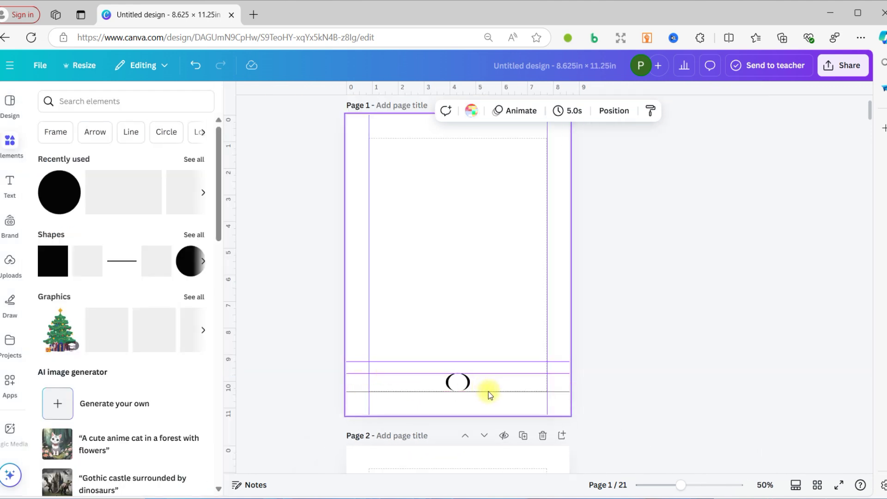
{"action": "left_click", "coordinate": [317, 377]}
{"action": "left_click_drag", "start_coordinate": [313, 369], "coordinate": [496, 397]}
{"action": "left_click", "coordinate": [422, 351]}
{"action": "left_click", "coordinate": [309, 389]}
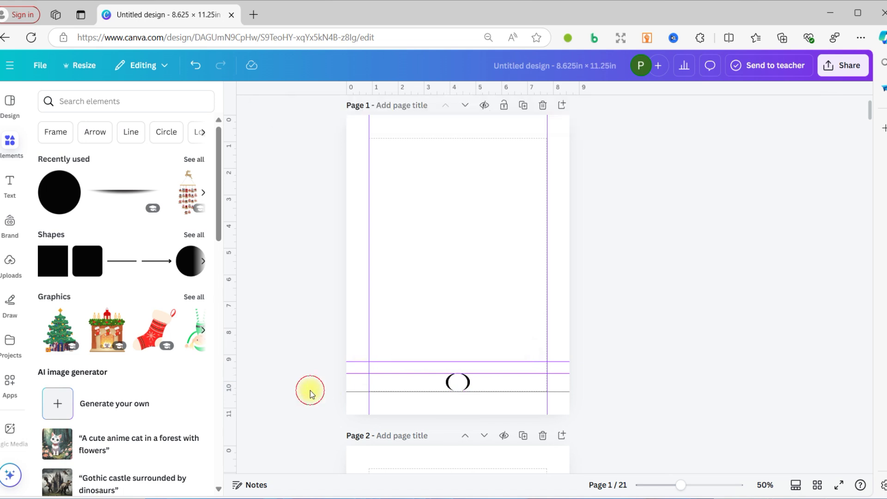
Step: Check the grouped ring's horizontal centring on page 1 in its position settings
{"action": "scroll", "coordinate": [309, 390], "scroll_direction": "down", "scroll_amount": 2}
{"action": "left_click", "coordinate": [458, 321]}
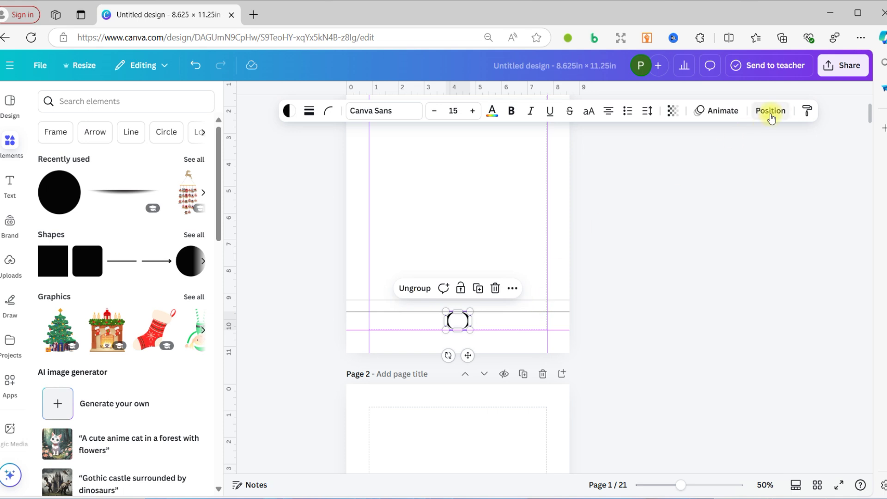
{"action": "left_click", "coordinate": [771, 110]}
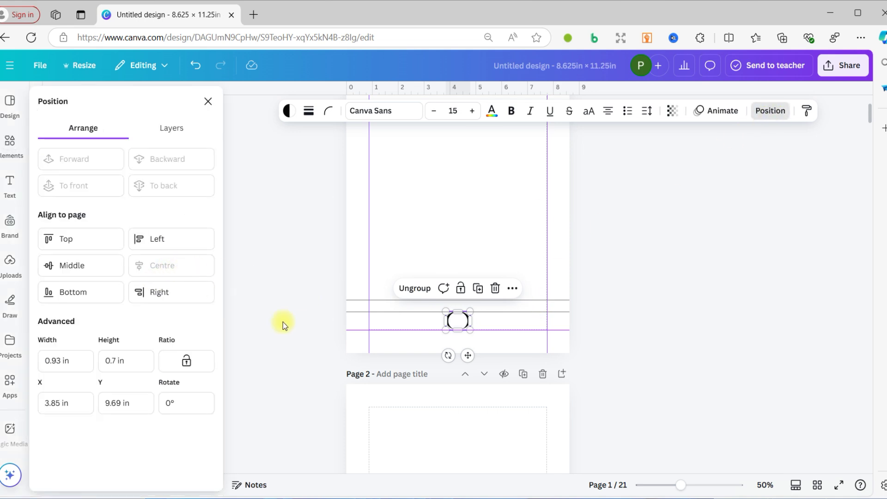
{"action": "left_click", "coordinate": [314, 327]}
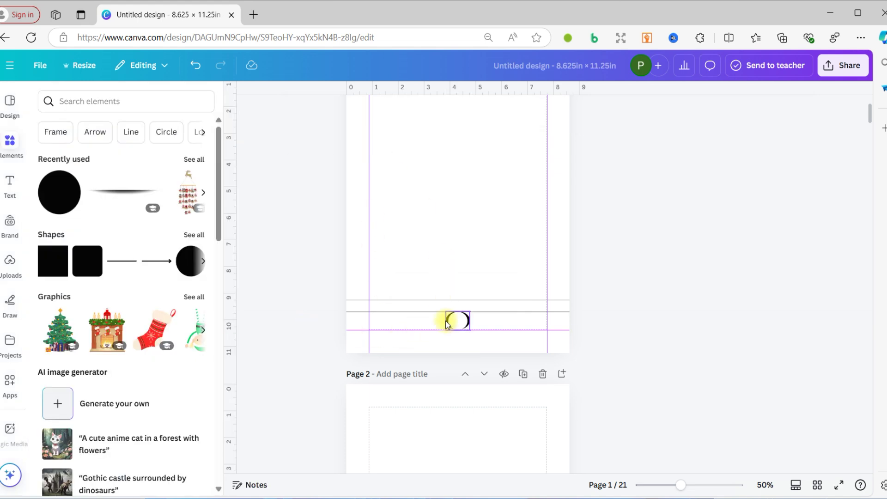
Step: Examine the grouped ring between the lower guides of page 1 and the blank pages below it
{"action": "scroll", "coordinate": [446, 323], "scroll_direction": "down", "scroll_amount": 4}
{"action": "scroll", "coordinate": [446, 323], "scroll_direction": "up", "scroll_amount": 3}
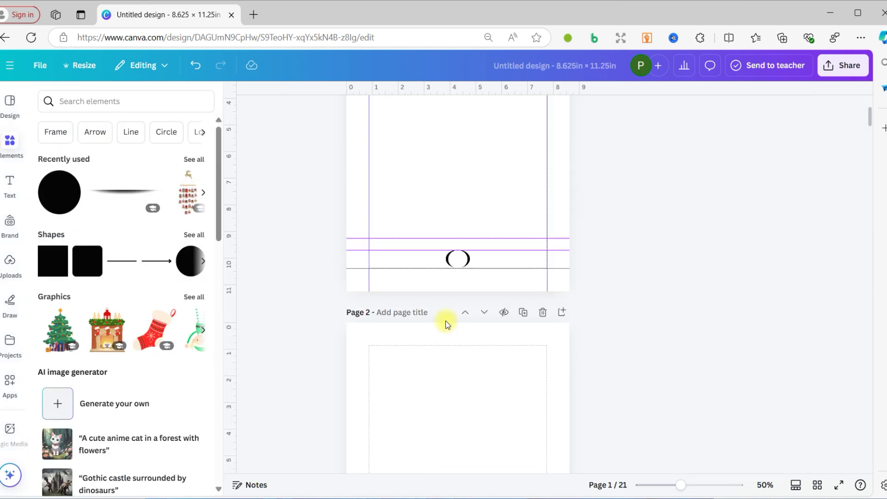
{"action": "scroll", "coordinate": [446, 324], "scroll_direction": "down", "scroll_amount": 3}
{"action": "scroll", "coordinate": [445, 323], "scroll_direction": "up", "scroll_amount": 4}
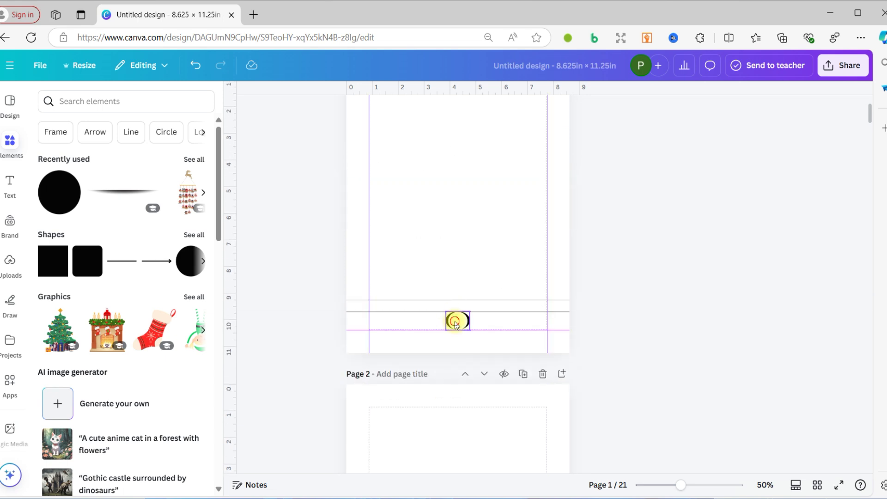
{"action": "left_click", "coordinate": [456, 323]}
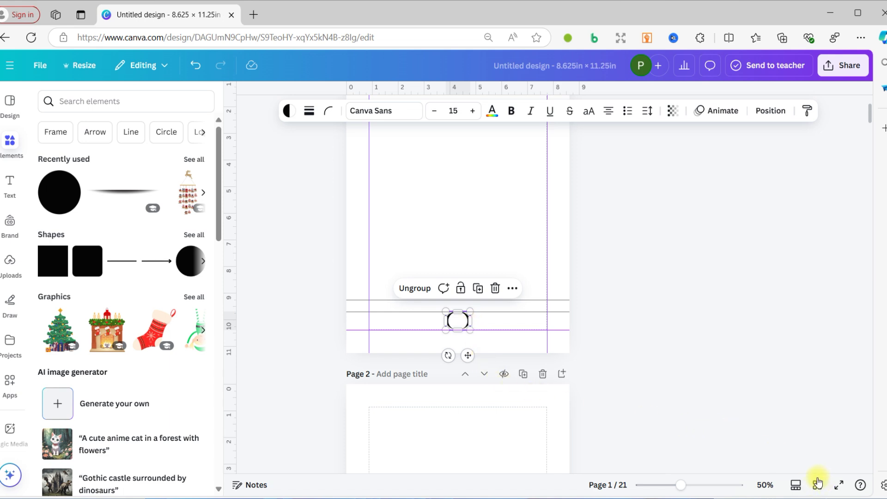
{"action": "left_click", "coordinate": [306, 323]}
{"action": "scroll", "coordinate": [306, 323], "scroll_direction": "down", "scroll_amount": 5}
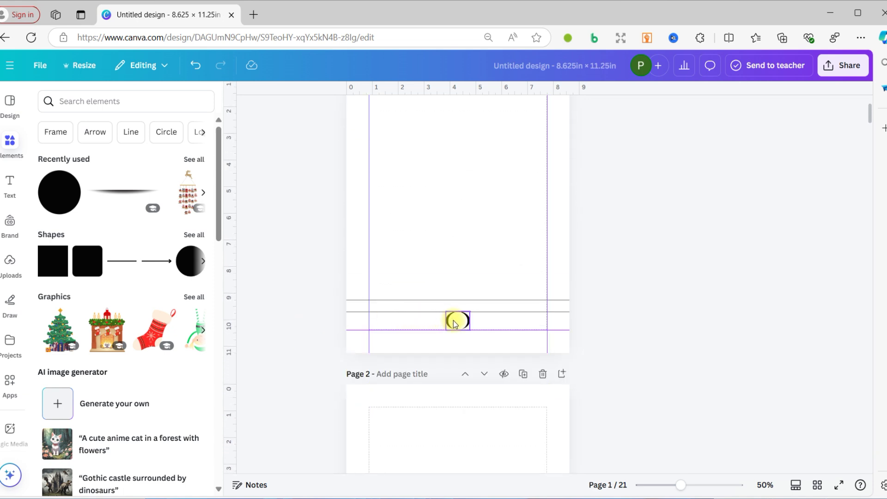
{"action": "left_click", "coordinate": [450, 319]}
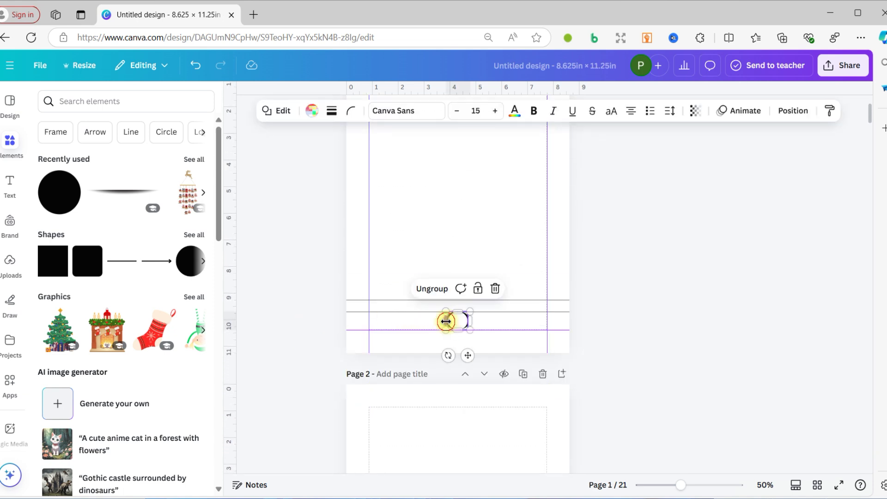
{"action": "left_click", "coordinate": [279, 328]}
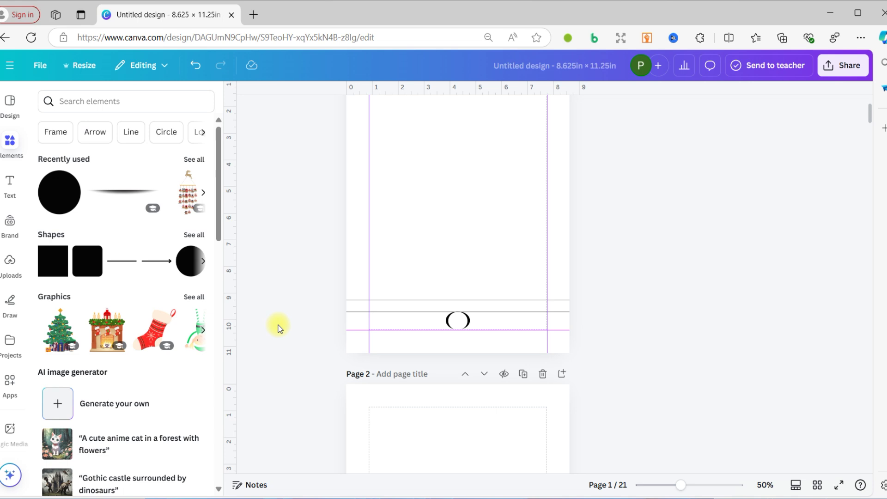
Step: Copy the grouped ring from page 1 and paste it at the same spot on page 2
{"action": "left_click_drag", "start_coordinate": [306, 312], "coordinate": [528, 346]}
{"action": "scroll", "coordinate": [509, 360], "scroll_direction": "down", "scroll_amount": 5}
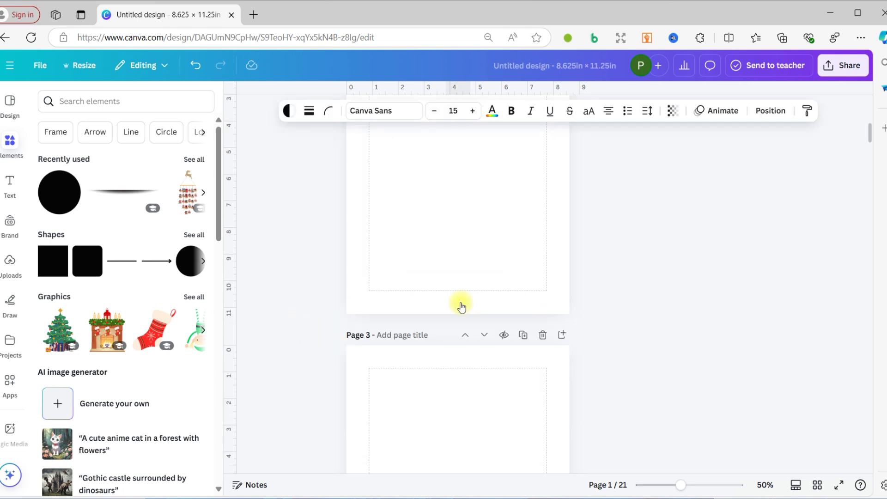
{"action": "left_click", "coordinate": [459, 307]}
{"action": "key", "text": "ctrl+v"}
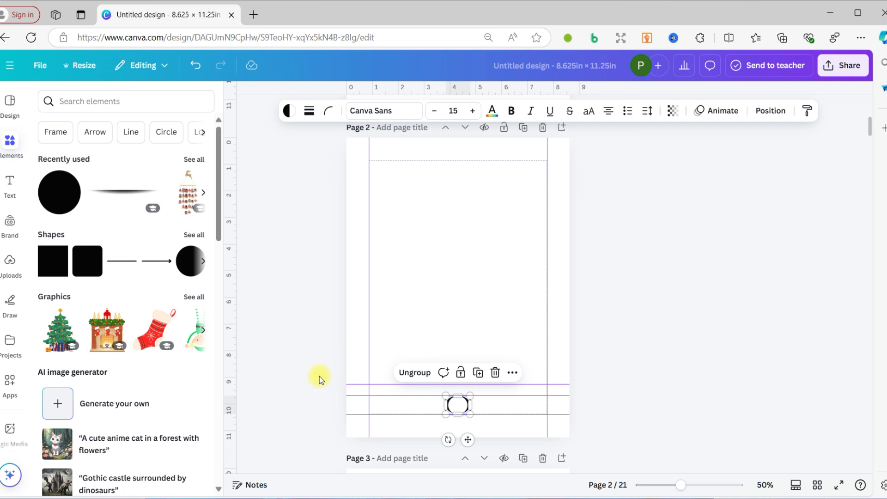
{"action": "left_click", "coordinate": [320, 376]}
Step: Try to paste the grouped ring onto page 3, and delete the copy placed near the top of the page
{"action": "scroll", "coordinate": [455, 363], "scroll_direction": "down", "scroll_amount": 5}
{"action": "left_click", "coordinate": [456, 362]}
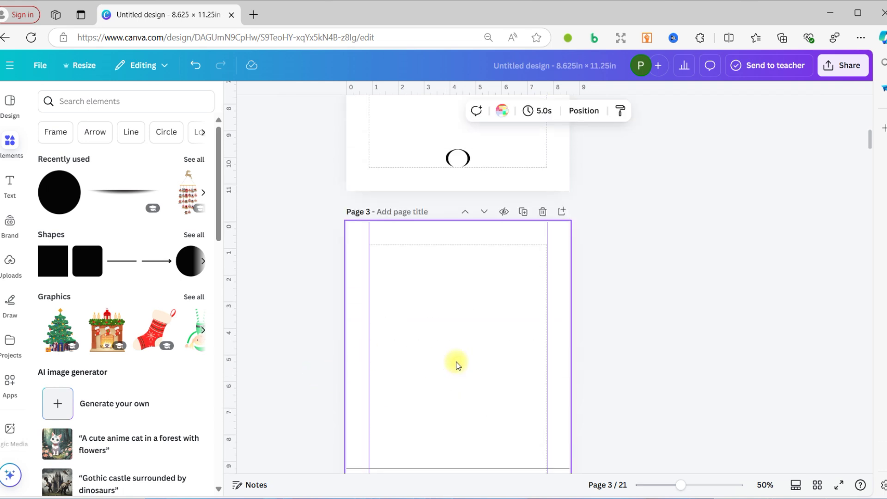
{"action": "key", "text": "ctrl+v"}
{"action": "scroll", "coordinate": [429, 376], "scroll_direction": "down", "scroll_amount": 3}
{"action": "scroll", "coordinate": [430, 376], "scroll_direction": "up", "scroll_amount": 3}
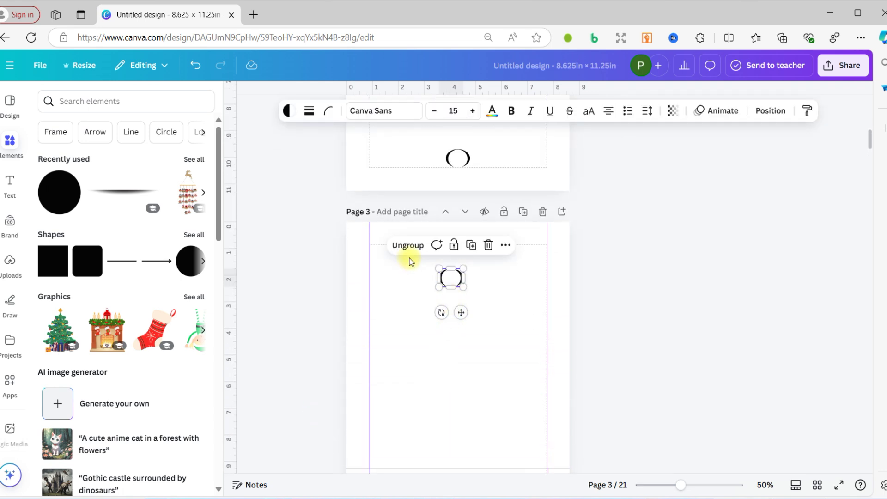
{"action": "left_click", "coordinate": [488, 244]}
{"action": "scroll", "coordinate": [446, 352], "scroll_direction": "down", "scroll_amount": 2}
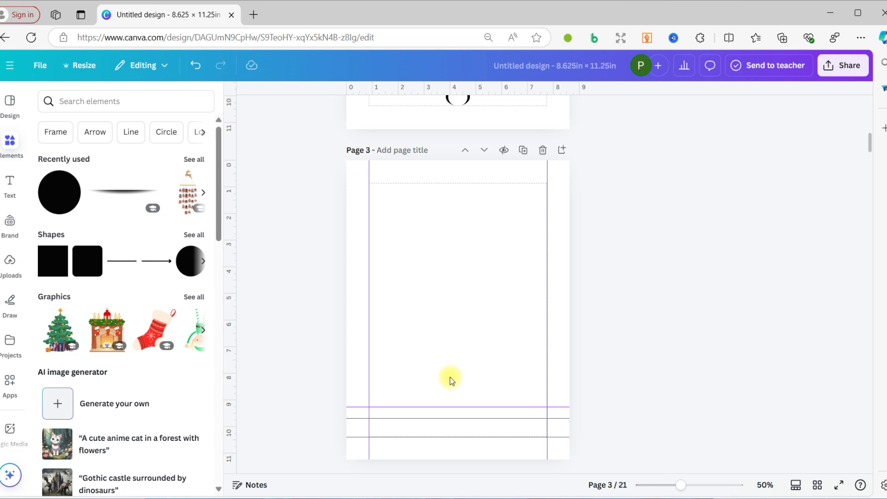
Step: Paste the grouped ring at the same spot between the lower guides on pages 3 and 4
{"action": "key", "text": "ctrl+v"}
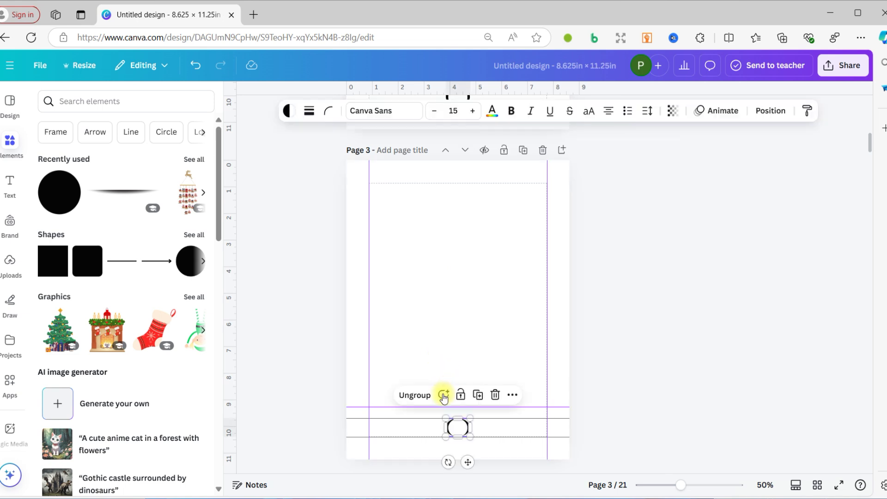
{"action": "left_click", "coordinate": [330, 386]}
{"action": "scroll", "coordinate": [329, 391], "scroll_direction": "down", "scroll_amount": 2}
{"action": "scroll", "coordinate": [511, 373], "scroll_direction": "down", "scroll_amount": 5}
{"action": "left_click", "coordinate": [484, 311]}
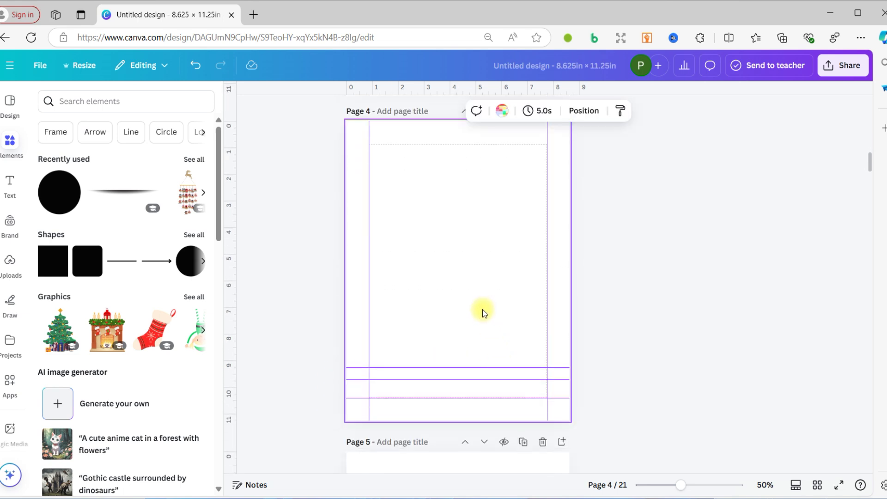
{"action": "key", "text": "ctrl+v"}
{"action": "scroll", "coordinate": [291, 352], "scroll_direction": "down", "scroll_amount": 3}
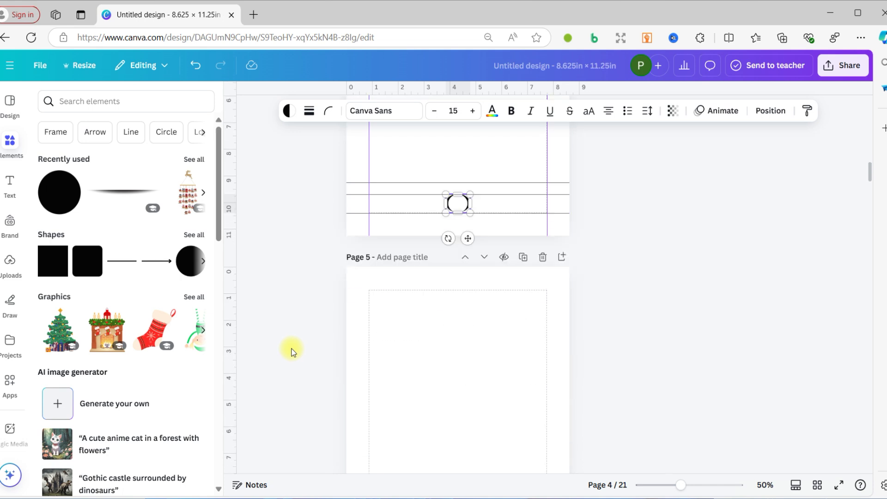
{"action": "scroll", "coordinate": [291, 352], "scroll_direction": "up", "scroll_amount": 3}
{"action": "left_click", "coordinate": [292, 352]}
{"action": "scroll", "coordinate": [292, 352], "scroll_direction": "down", "scroll_amount": 2}
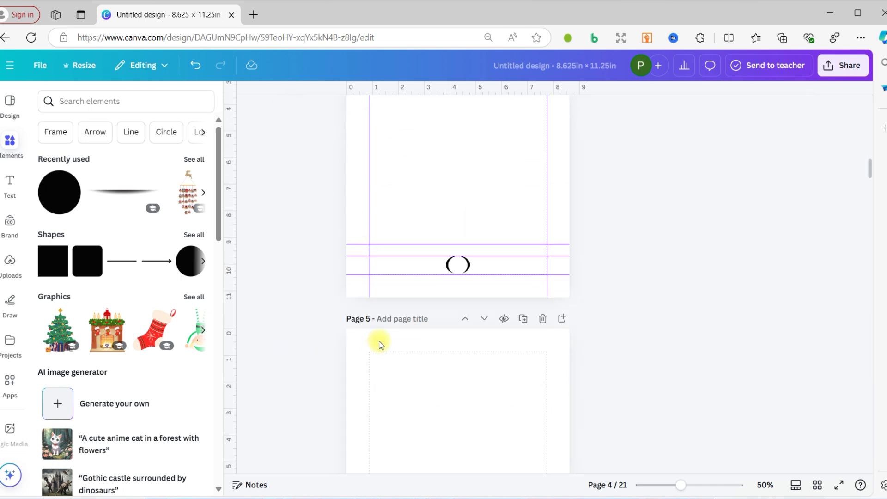
Step: Check the placement of the grouped ring between the lower guides on pages 1 to 3
{"action": "scroll", "coordinate": [293, 346], "scroll_direction": "up", "scroll_amount": 15}
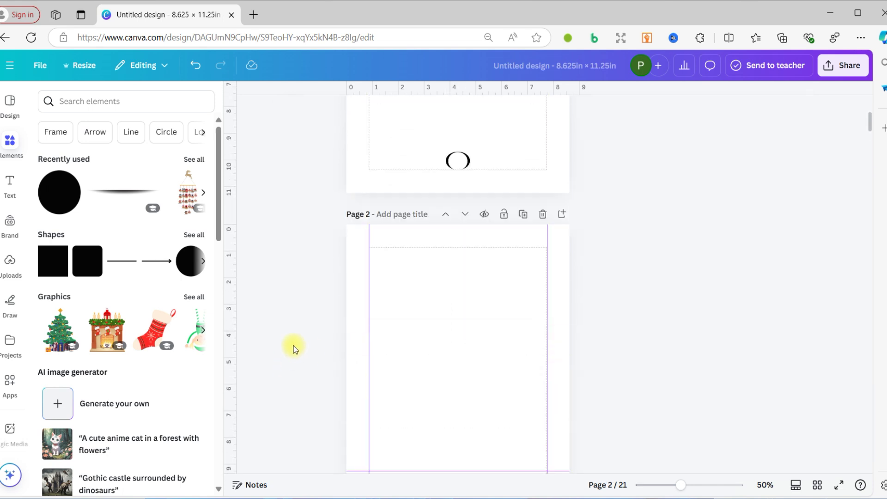
{"action": "left_click", "coordinate": [433, 307]}
{"action": "scroll", "coordinate": [433, 307], "scroll_direction": "down", "scroll_amount": 6}
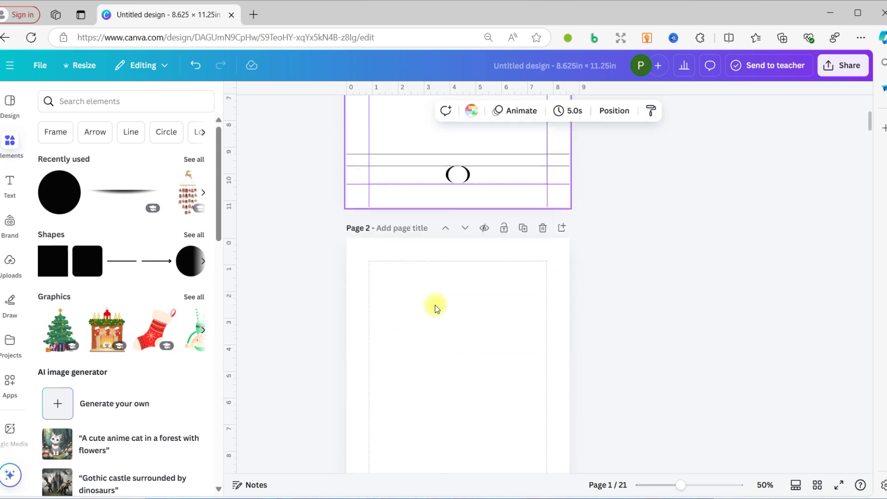
{"action": "scroll", "coordinate": [433, 307], "scroll_direction": "down", "scroll_amount": 1}
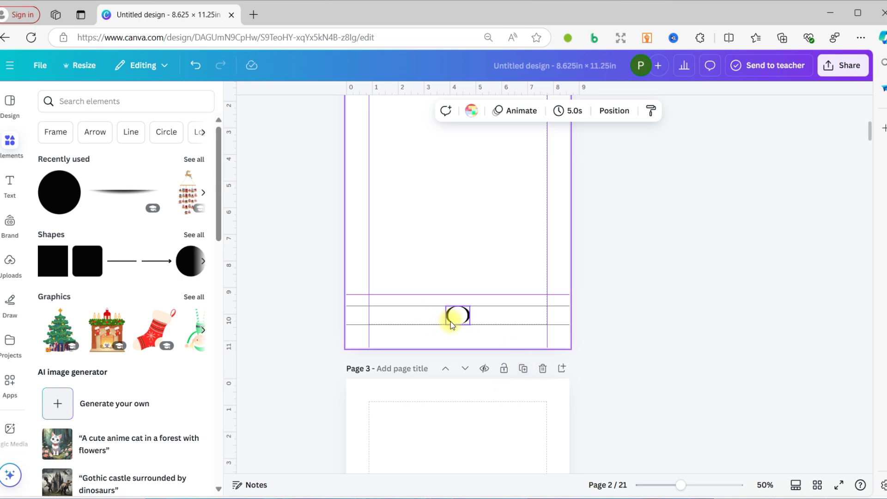
{"action": "scroll", "coordinate": [444, 370], "scroll_direction": "down", "scroll_amount": 4}
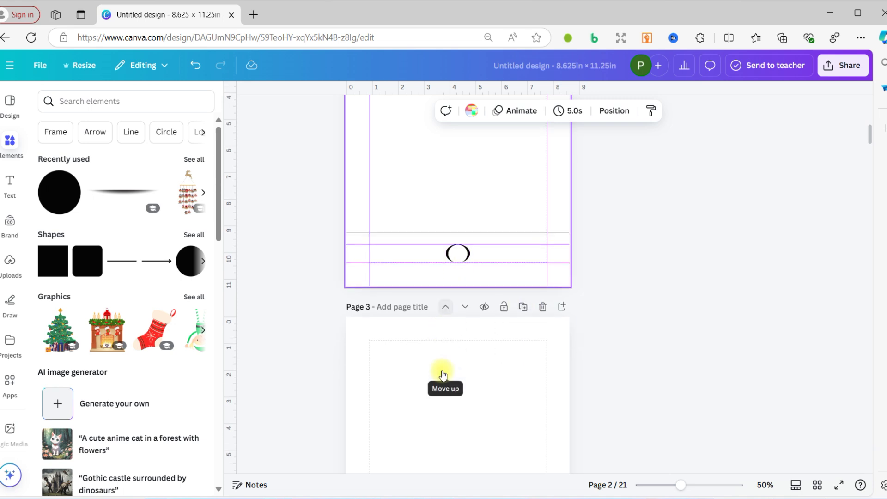
Step: Delete all blank pages after page 4 in grid view, keeping only the four pages with rings
{"action": "left_click", "coordinate": [817, 482]}
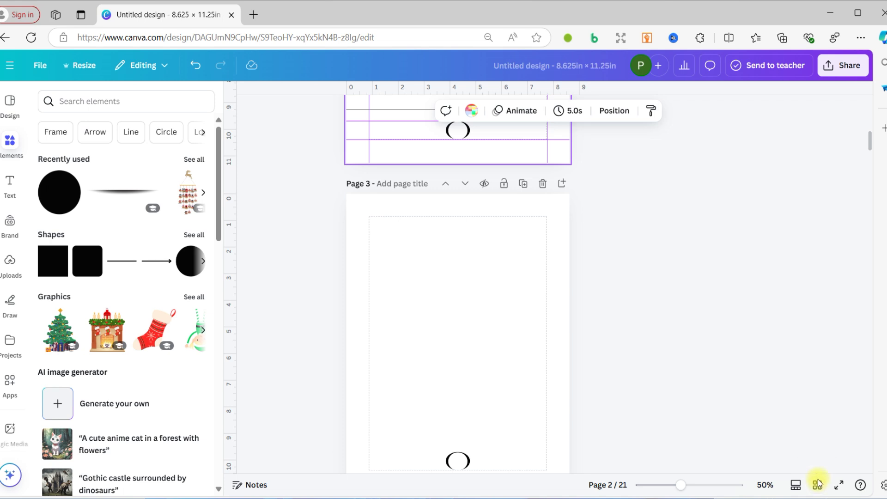
{"action": "left_click", "coordinate": [817, 483]}
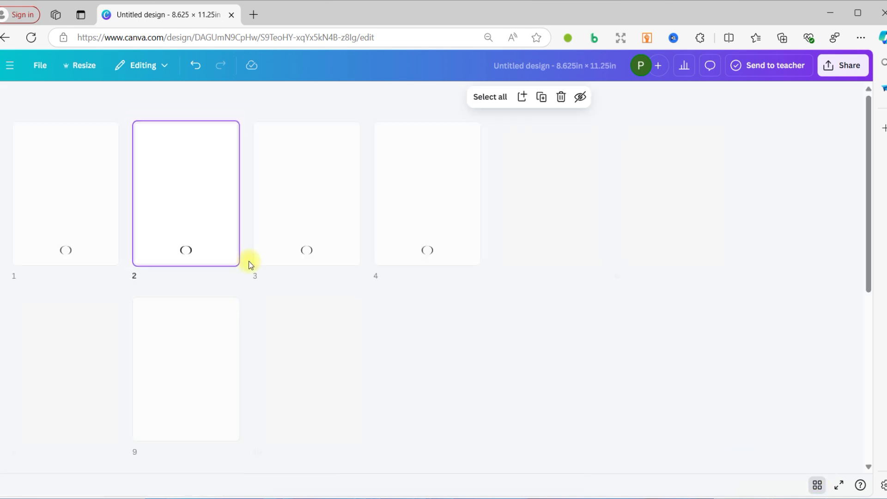
{"action": "scroll", "coordinate": [426, 297], "scroll_direction": "down", "scroll_amount": 2}
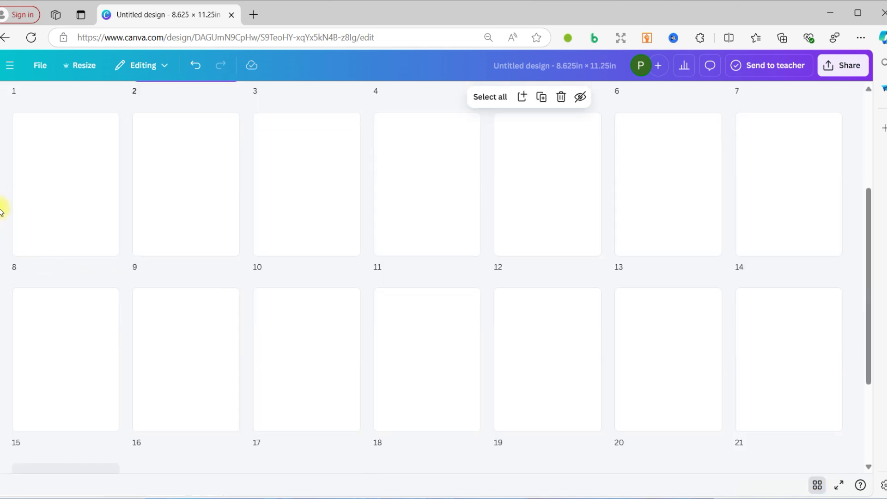
{"action": "scroll", "coordinate": [116, 399], "scroll_direction": "down", "scroll_amount": 3}
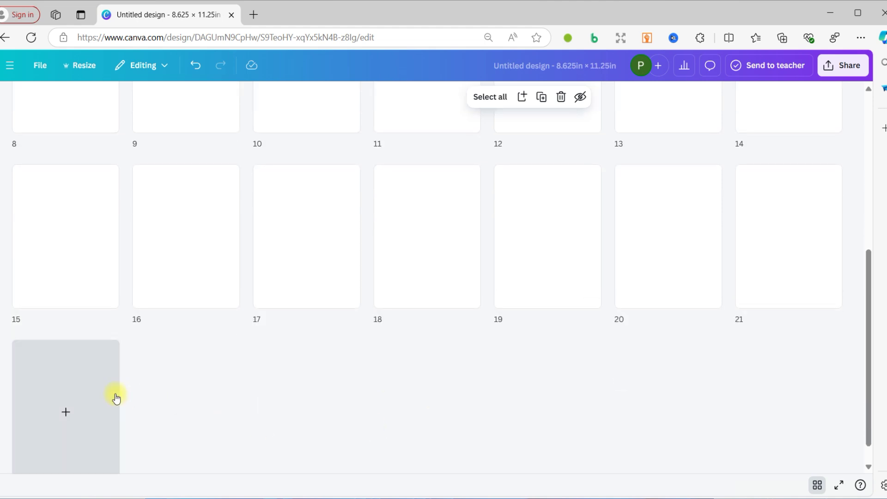
{"action": "left_click_drag", "start_coordinate": [231, 405], "coordinate": [803, 123]}
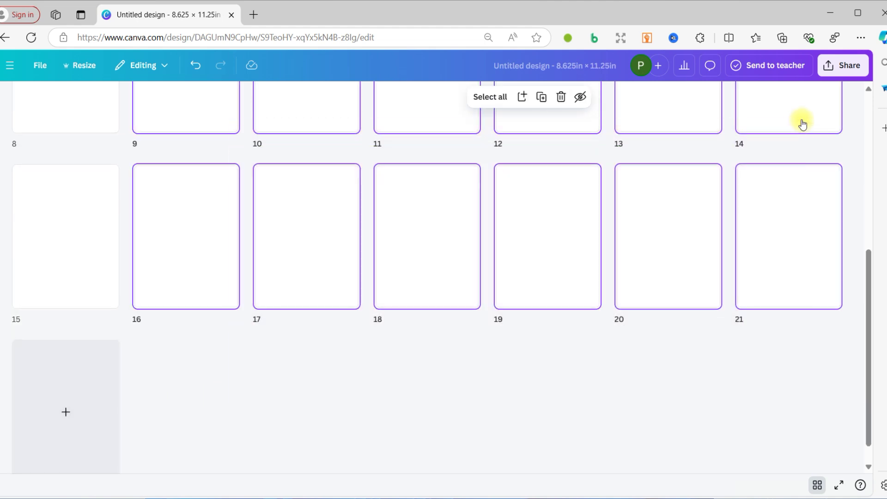
{"action": "key", "text": "Delete"}
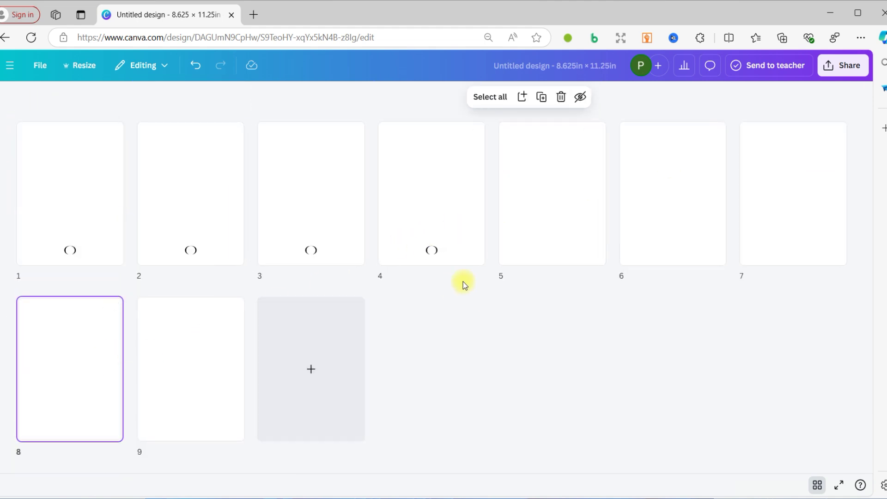
{"action": "left_click", "coordinate": [552, 242]}
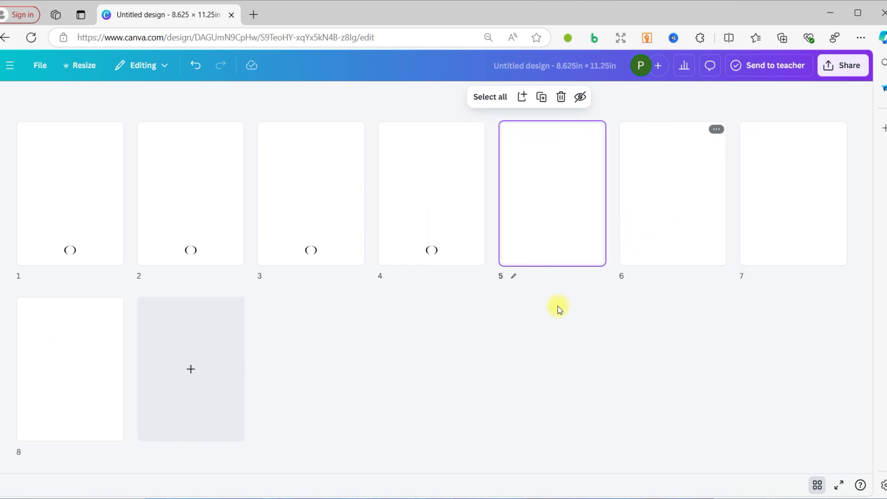
{"action": "left_click_drag", "start_coordinate": [552, 320], "coordinate": [784, 230]}
{"action": "key", "text": "Delete"}
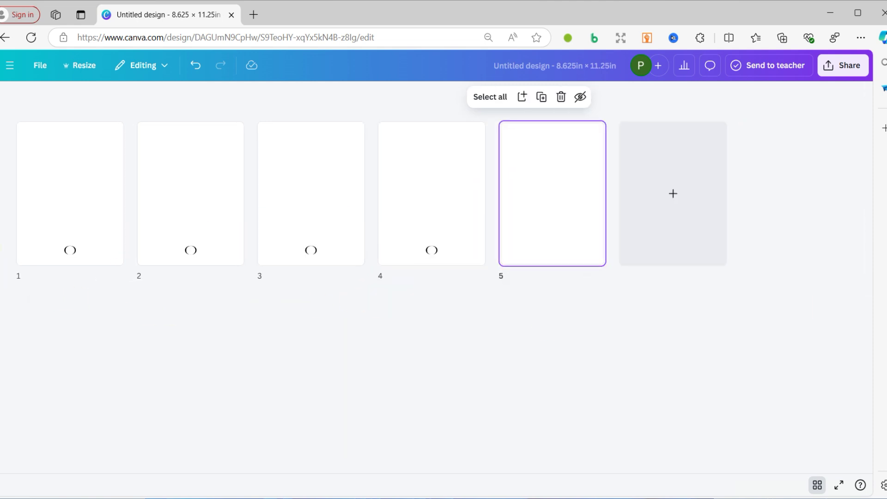
{"action": "left_click_drag", "start_coordinate": [1, 245], "coordinate": [488, 275]}
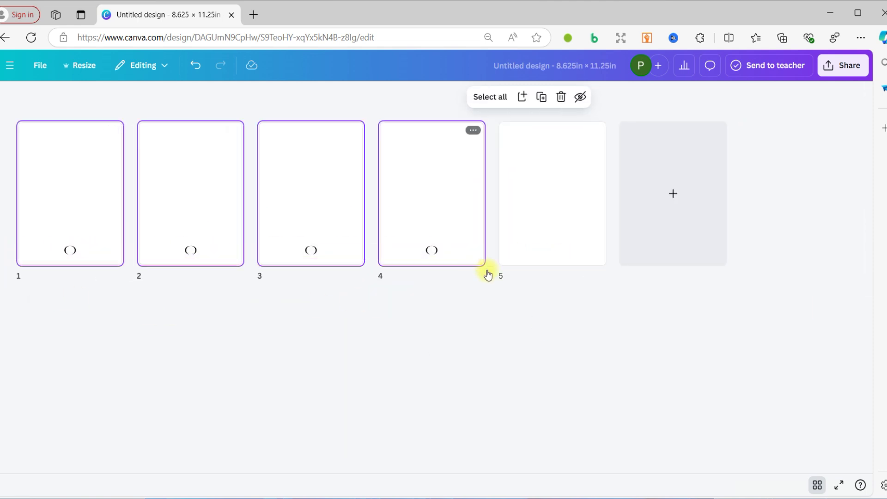
{"action": "left_click", "coordinate": [544, 240]}
{"action": "key", "text": "Delete"}
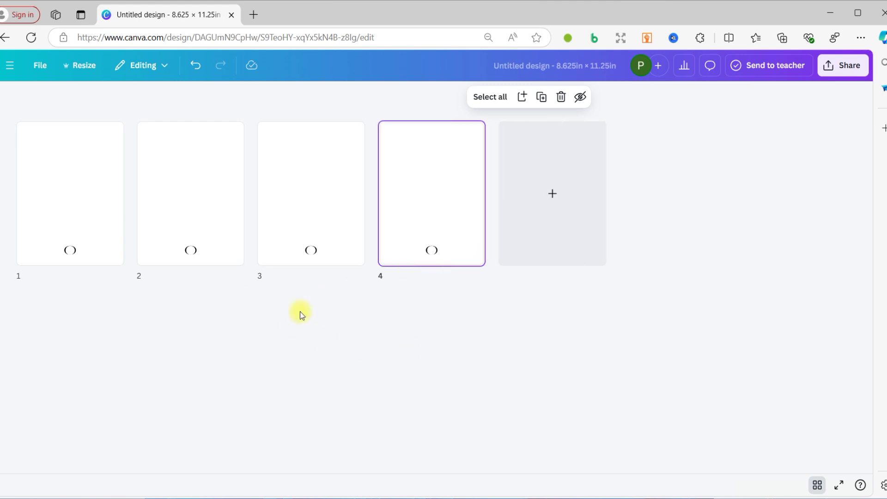
Step: Duplicate the set of four ring pages four times so the document has 20 pages
{"action": "left_click_drag", "start_coordinate": [1, 318], "coordinate": [480, 204]}
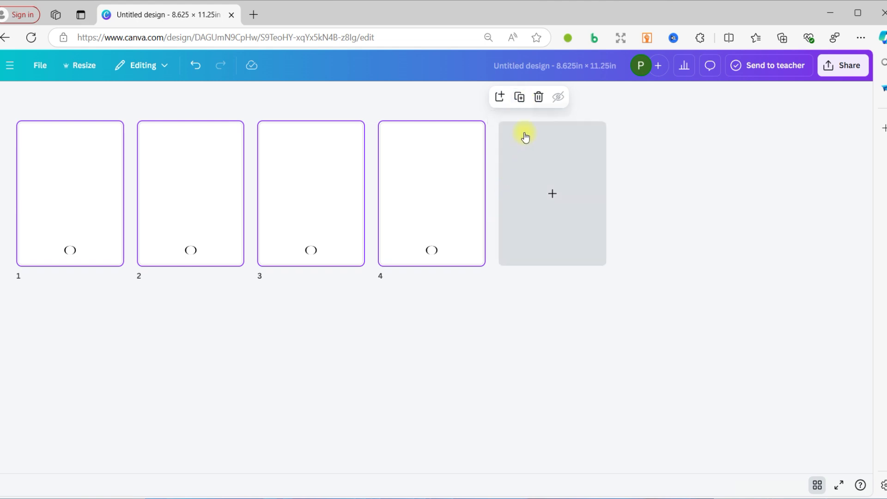
{"action": "left_click", "coordinate": [520, 103]}
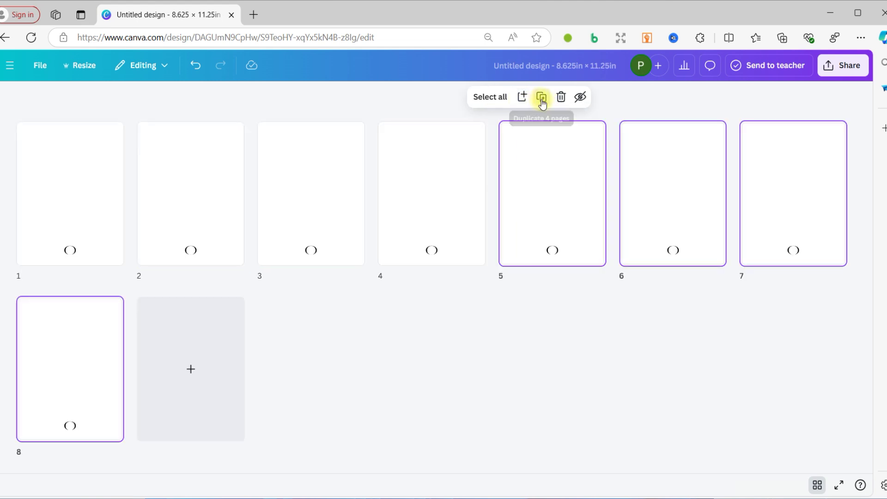
{"action": "left_click", "coordinate": [542, 103]}
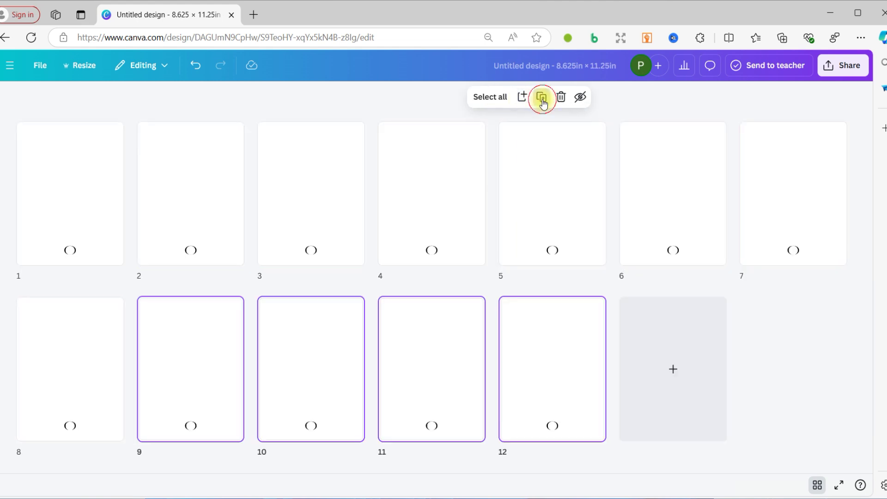
{"action": "left_click", "coordinate": [543, 103]}
{"action": "left_click", "coordinate": [542, 103]}
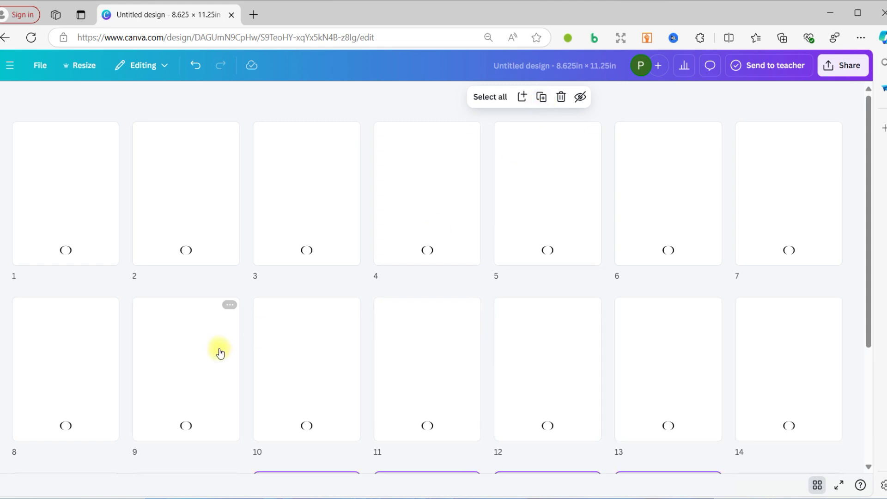
{"action": "scroll", "coordinate": [217, 353], "scroll_direction": "down", "scroll_amount": 3}
{"action": "scroll", "coordinate": [260, 362], "scroll_direction": "up", "scroll_amount": 3}
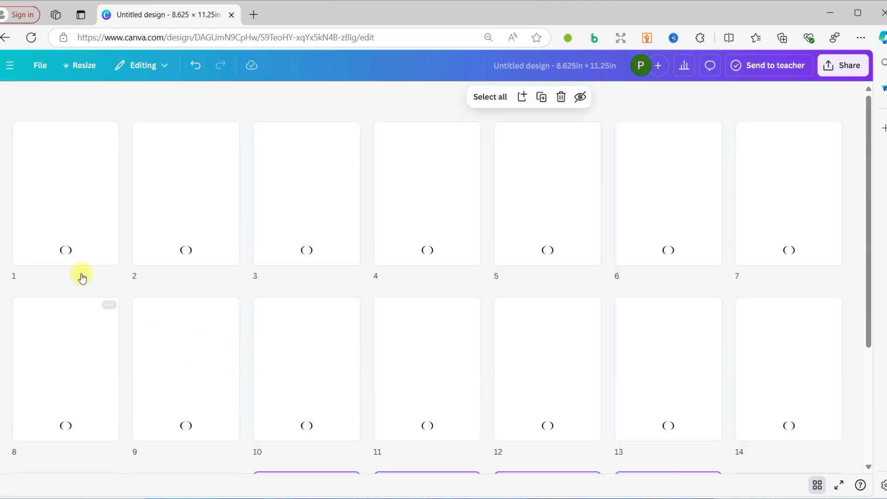
Step: Open page 1 at 100% zoom and place dynamic page numbers inside its ring, applied to all 20 pages
{"action": "double_click", "coordinate": [76, 237]}
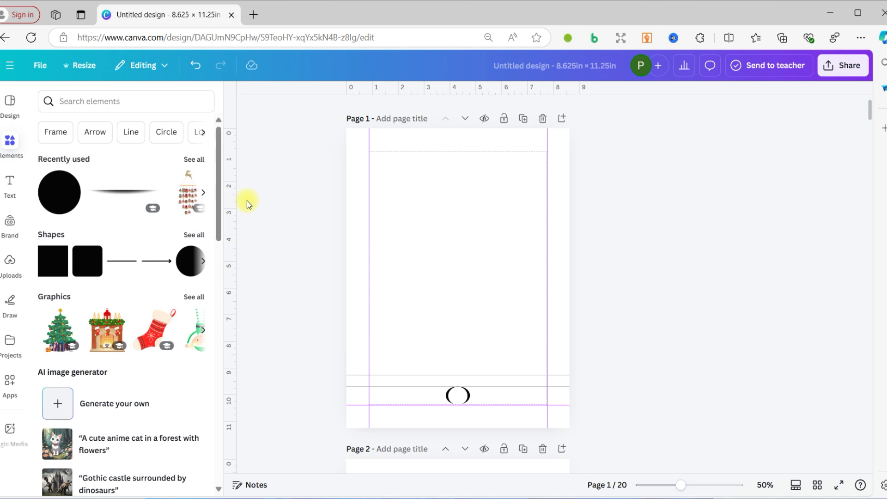
{"action": "left_click", "coordinate": [236, 95]}
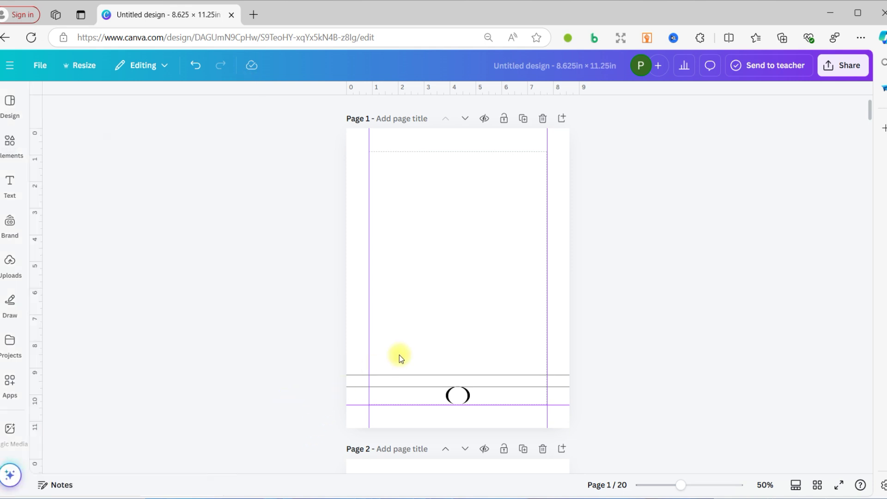
{"action": "left_click", "coordinate": [458, 396]}
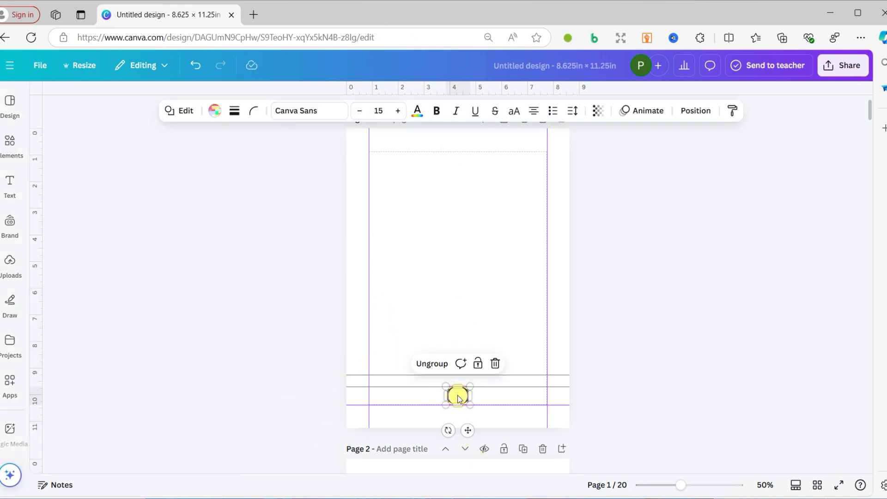
{"action": "left_click", "coordinate": [10, 193]}
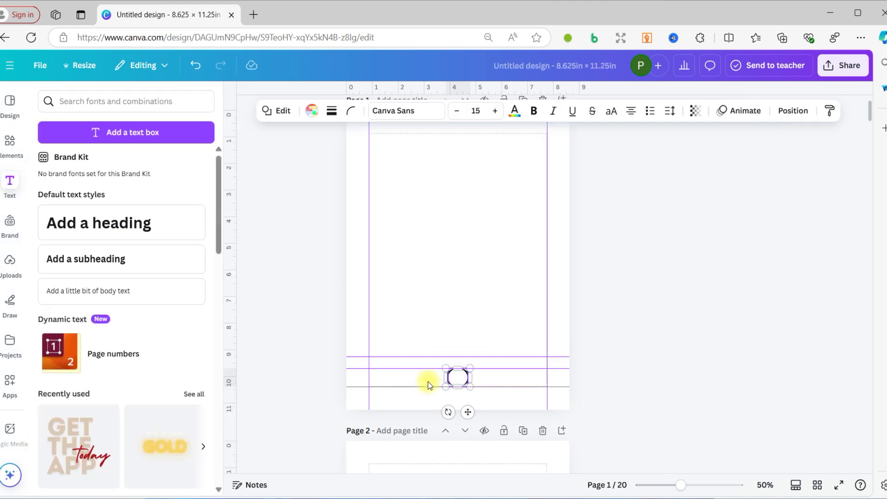
{"action": "key", "text": "ctrl+0"}
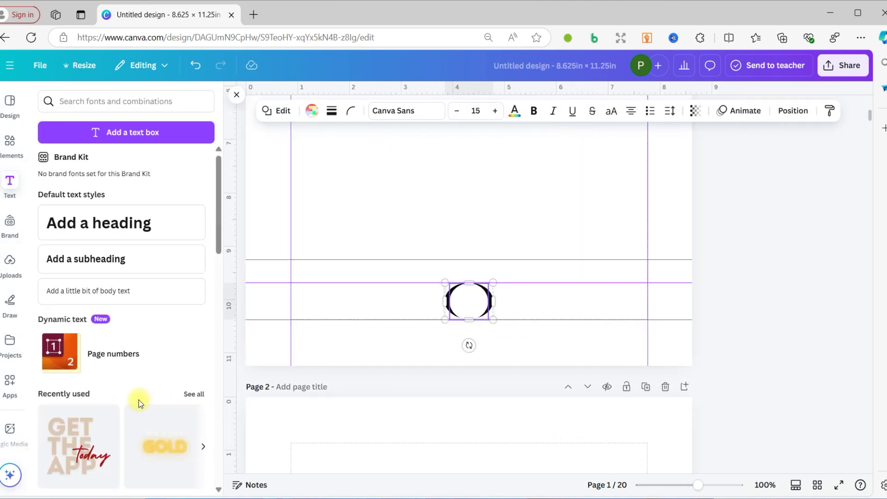
{"action": "left_click_drag", "start_coordinate": [105, 357], "coordinate": [476, 303]}
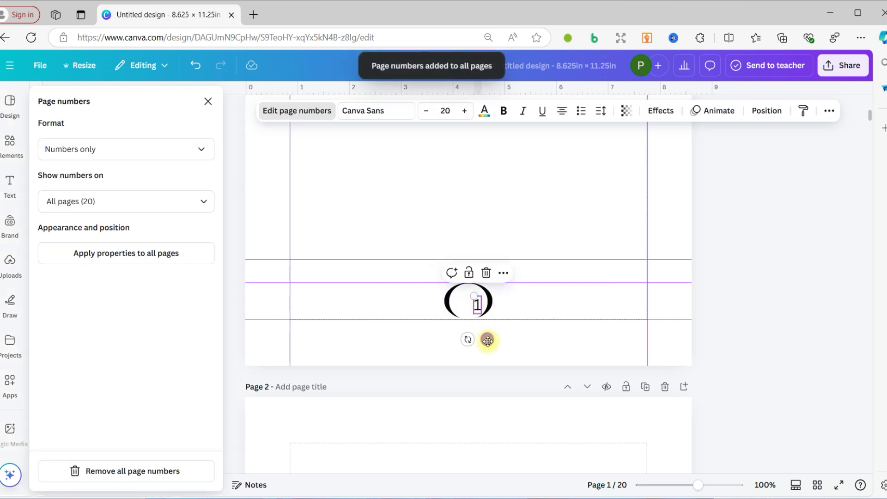
Step: Centre the page number horizontally and vertically inside the ring on page 1
{"action": "left_click_drag", "start_coordinate": [487, 340], "coordinate": [478, 341]}
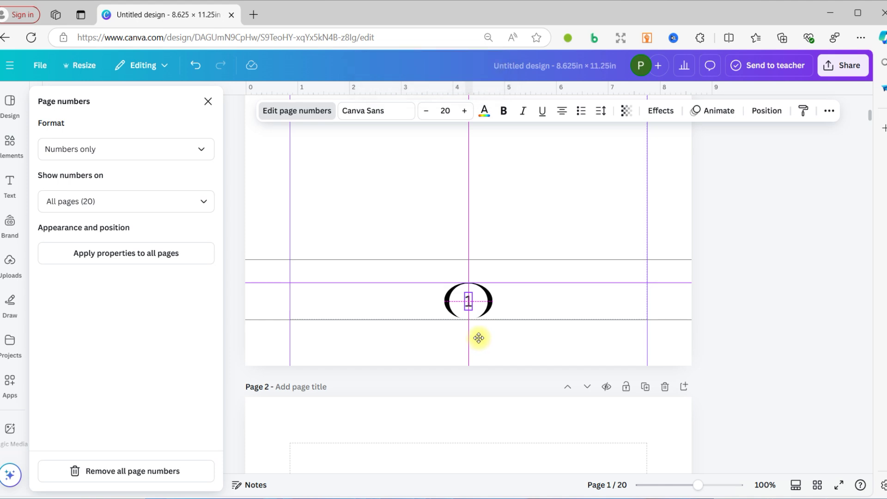
{"action": "left_click_drag", "start_coordinate": [480, 336], "coordinate": [479, 335]}
{"action": "left_click_drag", "start_coordinate": [479, 336], "coordinate": [467, 324]}
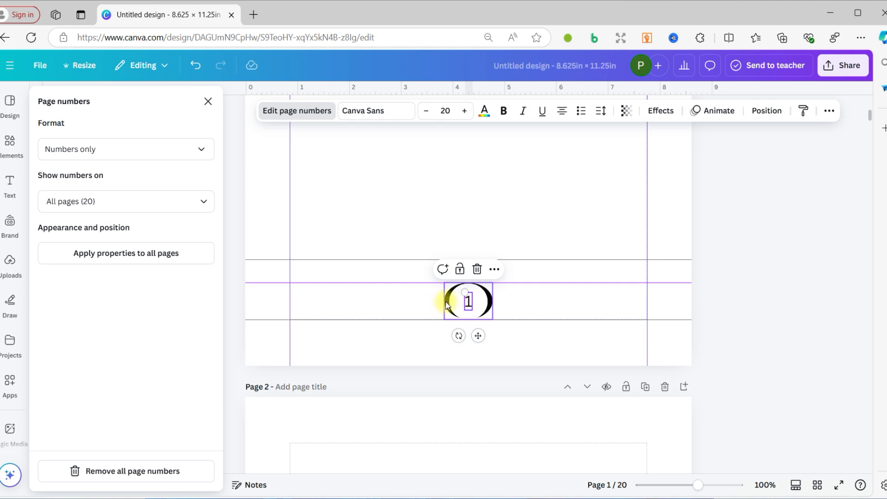
{"action": "left_click", "coordinate": [446, 303]}
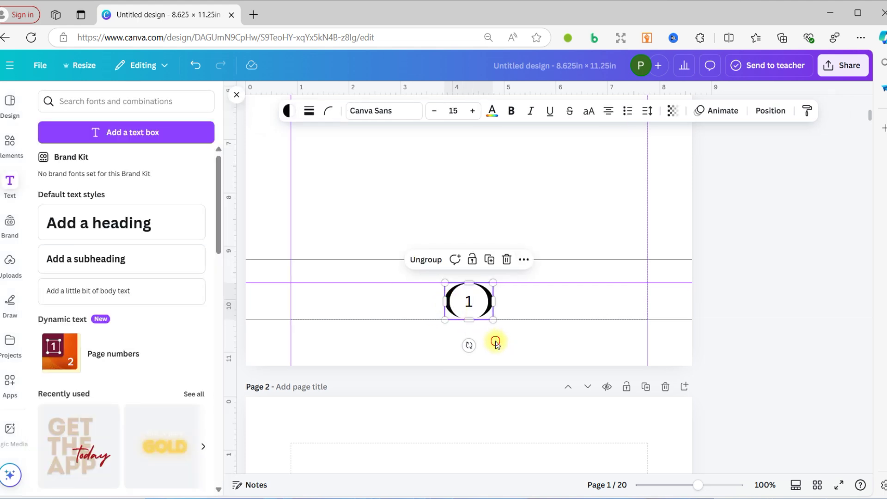
{"action": "left_click", "coordinate": [485, 304]}
{"action": "left_click", "coordinate": [488, 303]}
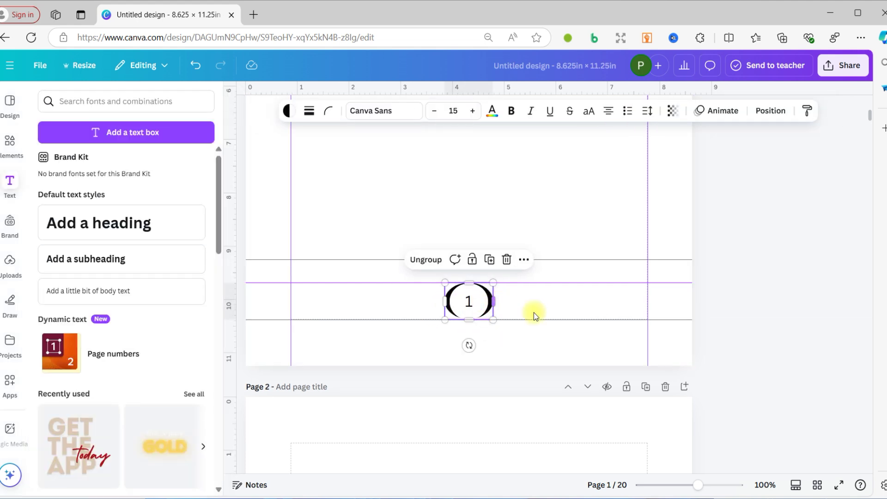
{"action": "left_click", "coordinate": [418, 346]}
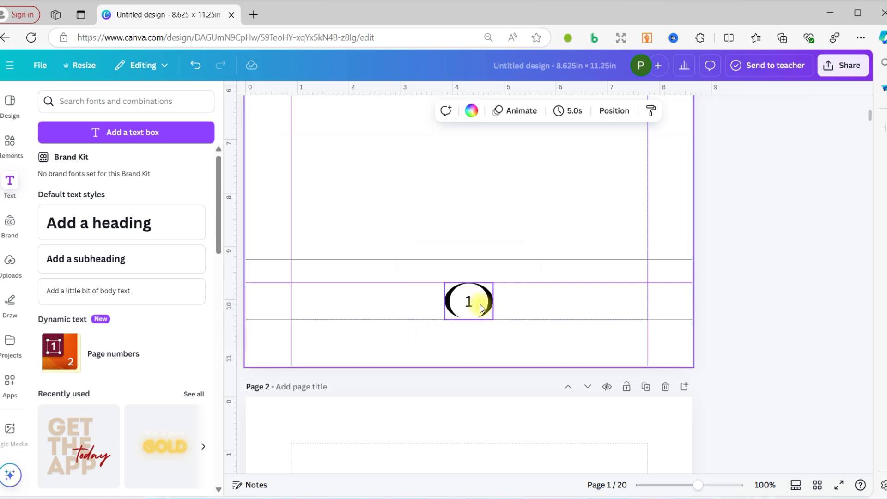
Step: Set the page number on page 1 in Times New Roman and make it bold
{"action": "left_click", "coordinate": [469, 301]}
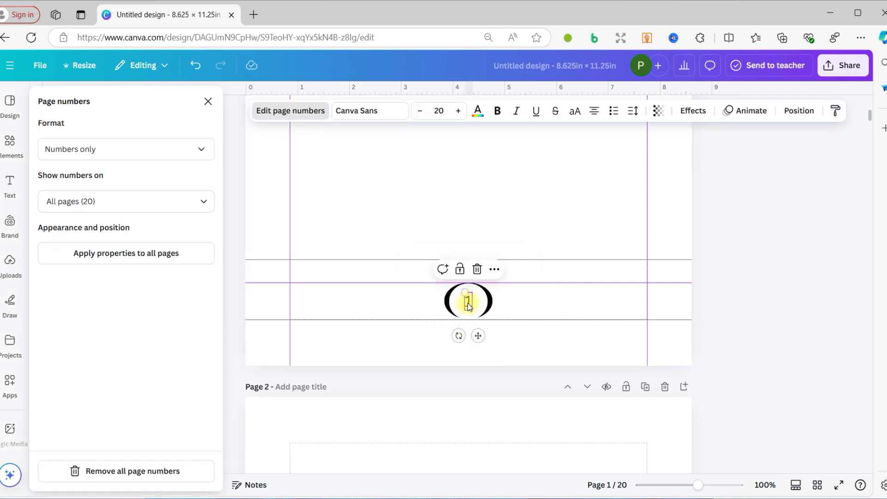
{"action": "left_click", "coordinate": [354, 117]}
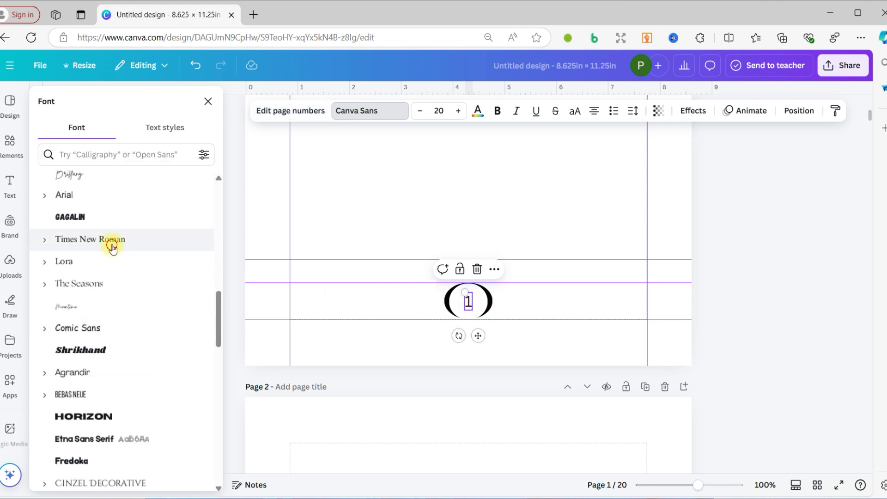
{"action": "left_click", "coordinate": [112, 247]}
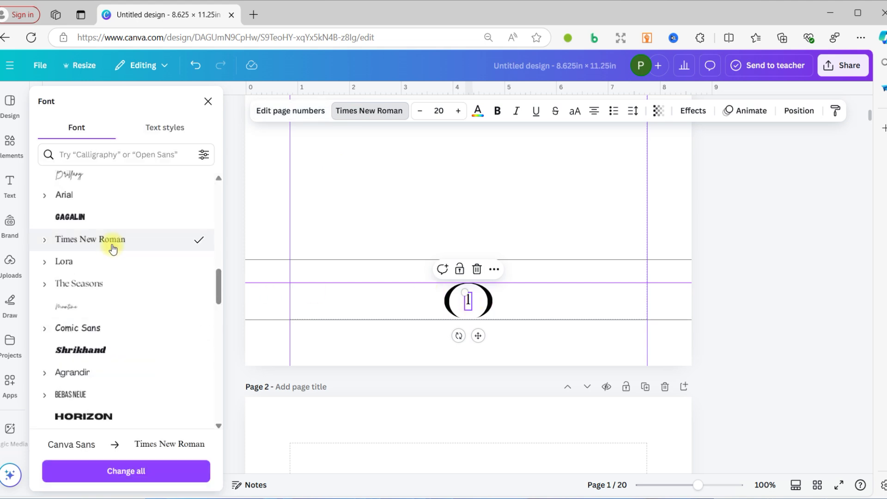
{"action": "left_click", "coordinate": [499, 113]}
{"action": "left_click", "coordinate": [434, 221]}
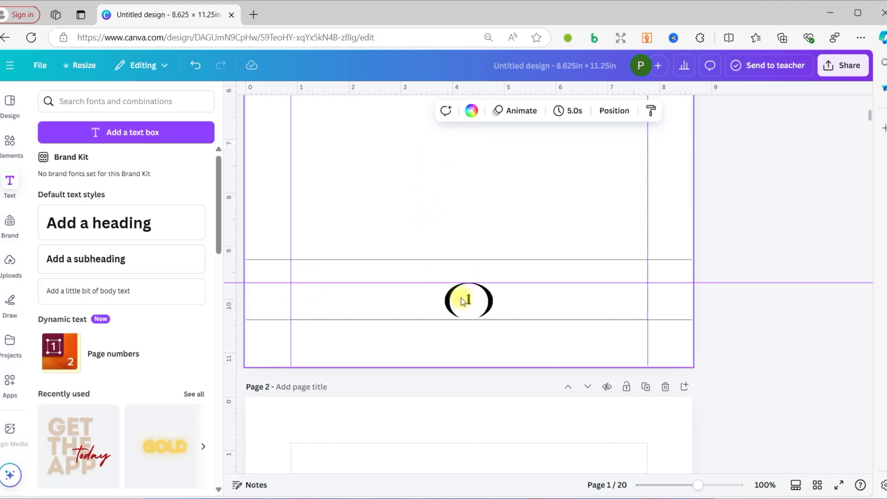
Step: Apply the properties of page 1's number to all pages
{"action": "left_click", "coordinate": [465, 300]}
{"action": "left_click", "coordinate": [423, 220]}
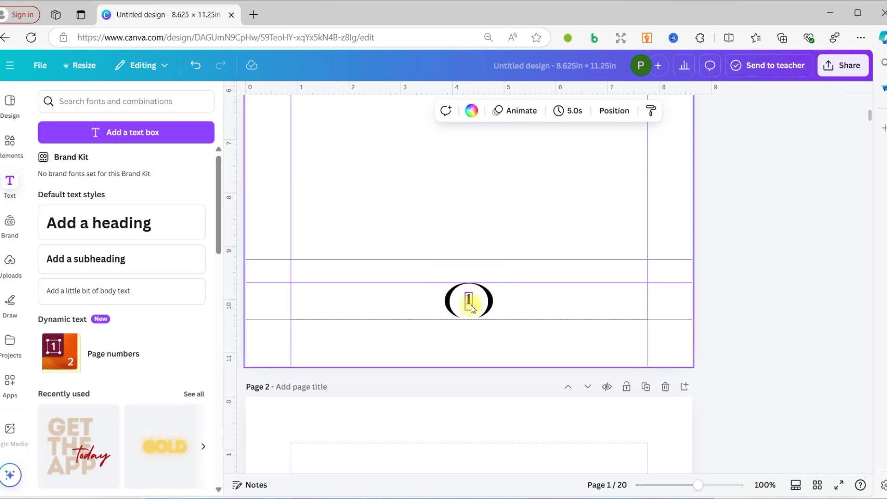
{"action": "left_click", "coordinate": [471, 308]}
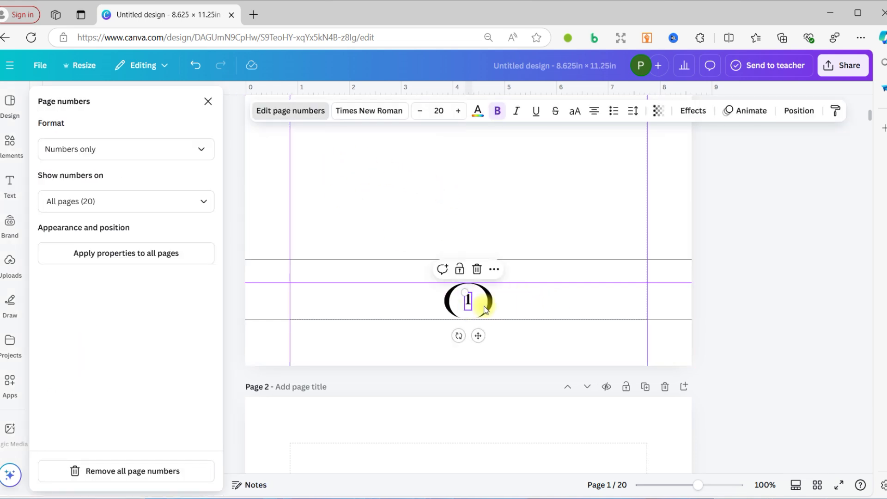
{"action": "left_click", "coordinate": [121, 257]}
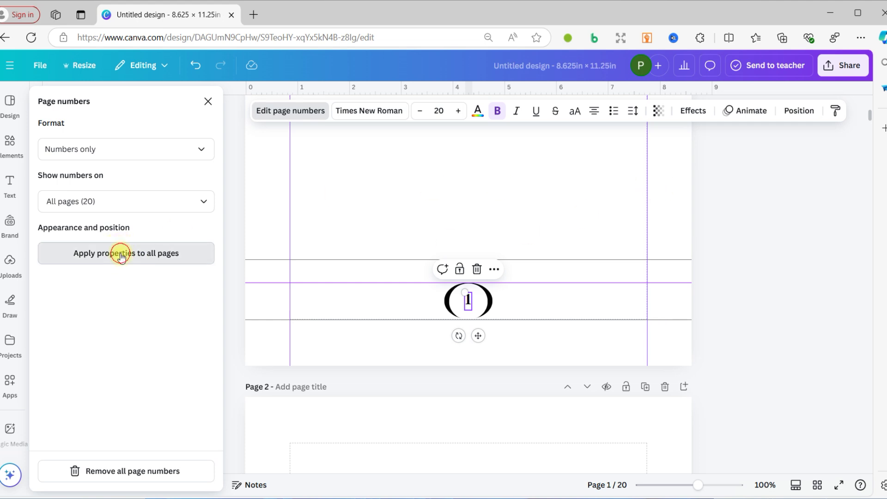
{"action": "left_click", "coordinate": [418, 204]}
Step: Check the style and centring of the page numbers inside their rings from page 2 to page 11
{"action": "scroll", "coordinate": [417, 236], "scroll_direction": "down", "scroll_amount": 10}
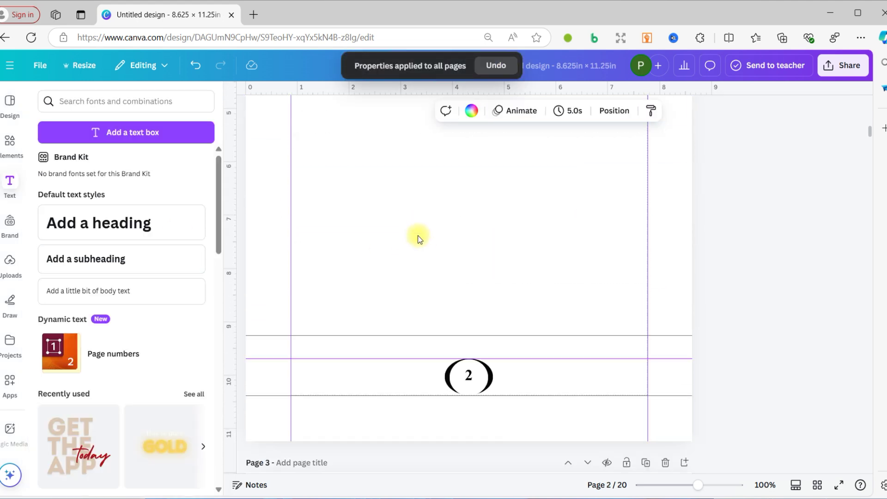
{"action": "scroll", "coordinate": [418, 238], "scroll_direction": "down", "scroll_amount": 3, "text": "ctrl"}
{"action": "scroll", "coordinate": [418, 238], "scroll_direction": "down", "scroll_amount": 5}
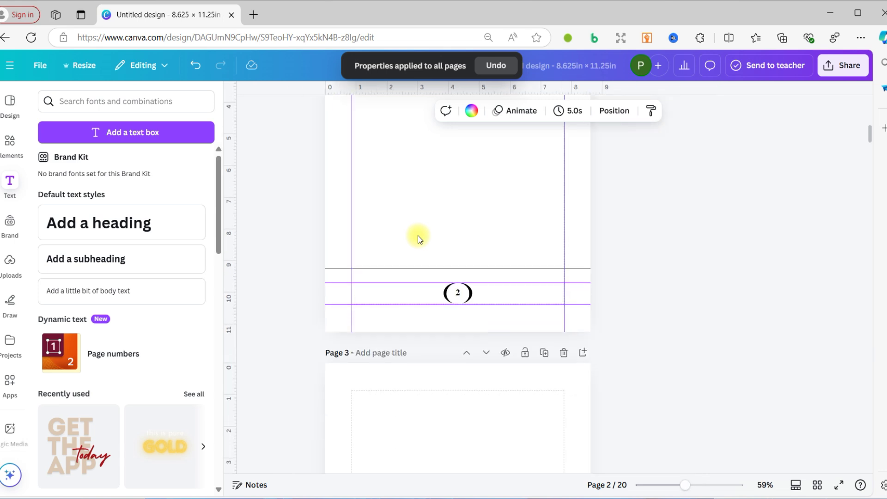
{"action": "scroll", "coordinate": [419, 239], "scroll_direction": "down", "scroll_amount": 6}
{"action": "scroll", "coordinate": [420, 238], "scroll_direction": "down", "scroll_amount": 20}
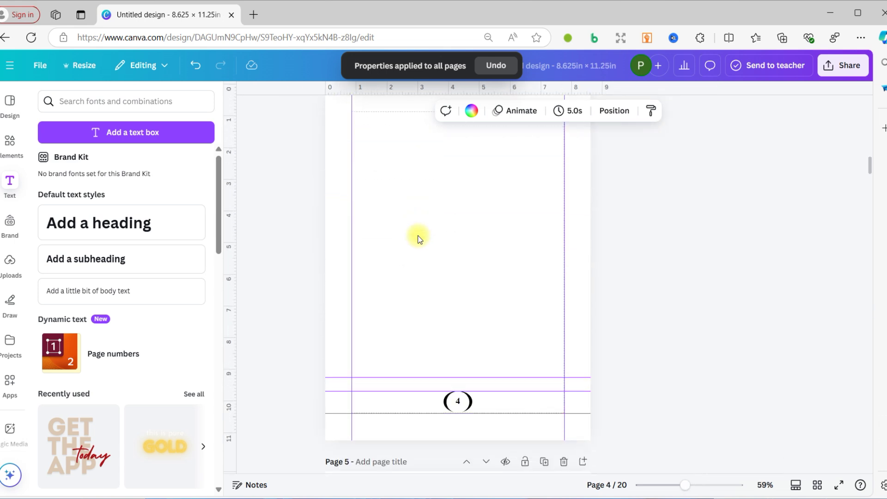
{"action": "scroll", "coordinate": [420, 239], "scroll_direction": "down", "scroll_amount": 20}
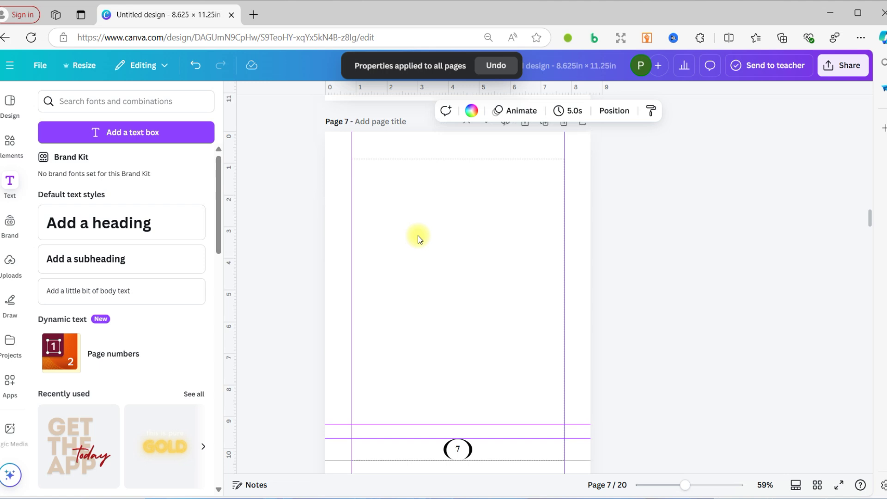
{"action": "scroll", "coordinate": [419, 238], "scroll_direction": "down", "scroll_amount": 15}
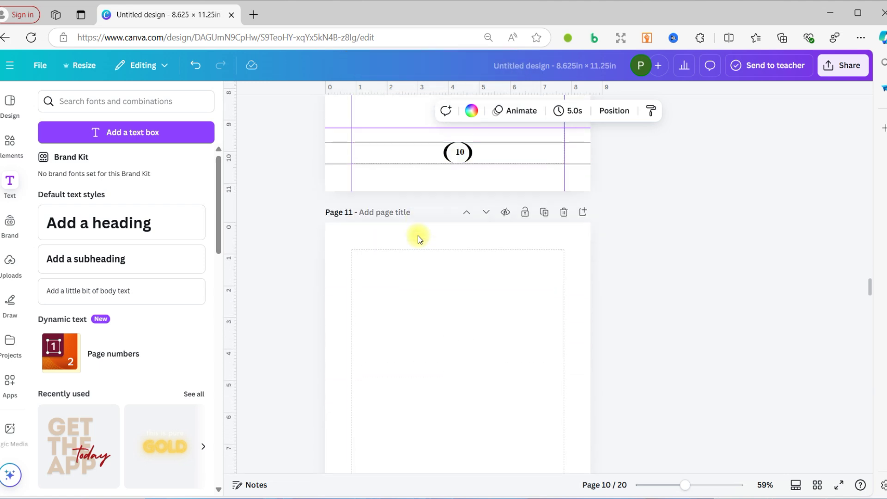
{"action": "scroll", "coordinate": [419, 239], "scroll_direction": "up", "scroll_amount": 6}
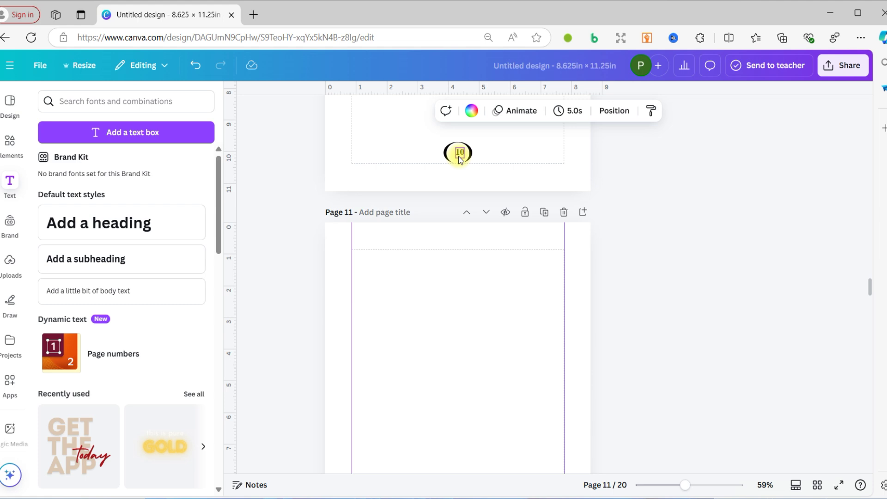
{"action": "scroll", "coordinate": [442, 200], "scroll_direction": "up", "scroll_amount": 20}
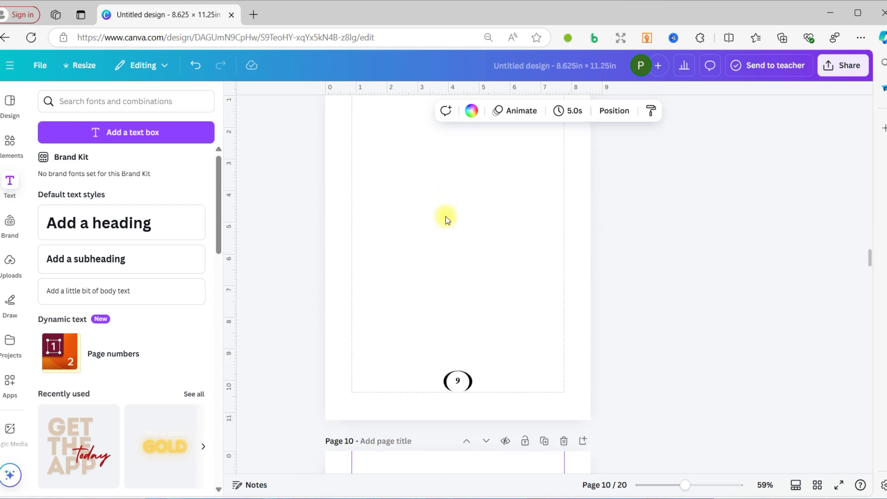
{"action": "scroll", "coordinate": [446, 220], "scroll_direction": "up", "scroll_amount": 20}
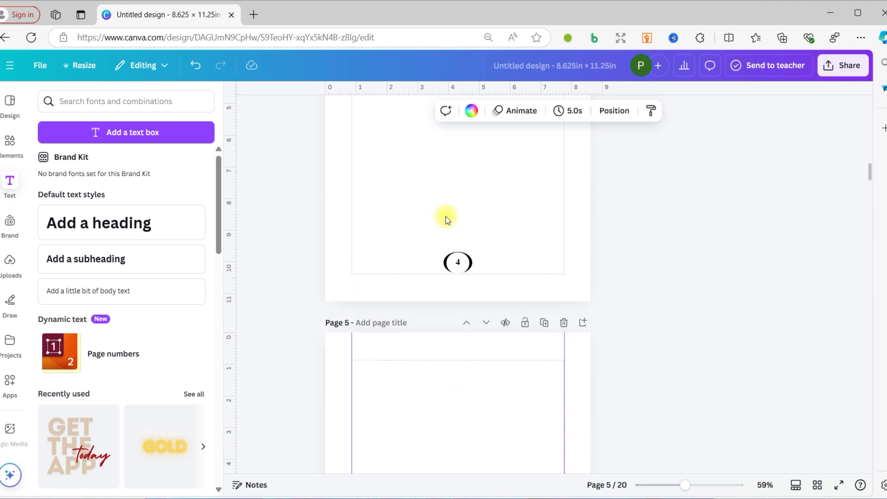
{"action": "scroll", "coordinate": [446, 220], "scroll_direction": "up", "scroll_amount": 6}
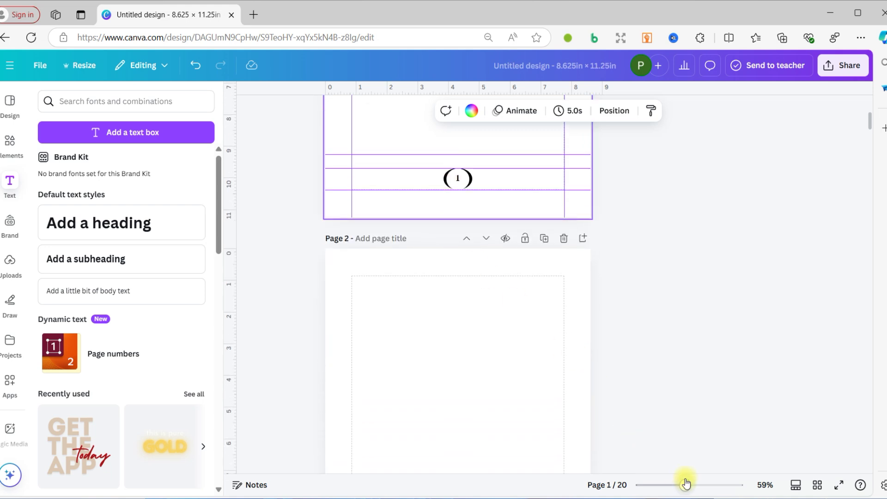
Step: Show page 1 at 100% zoom and enlarge its page number slightly to size 20.2
{"action": "left_click_drag", "start_coordinate": [685, 485], "coordinate": [698, 485]}
{"action": "scroll", "coordinate": [503, 330], "scroll_direction": "up", "scroll_amount": 6}
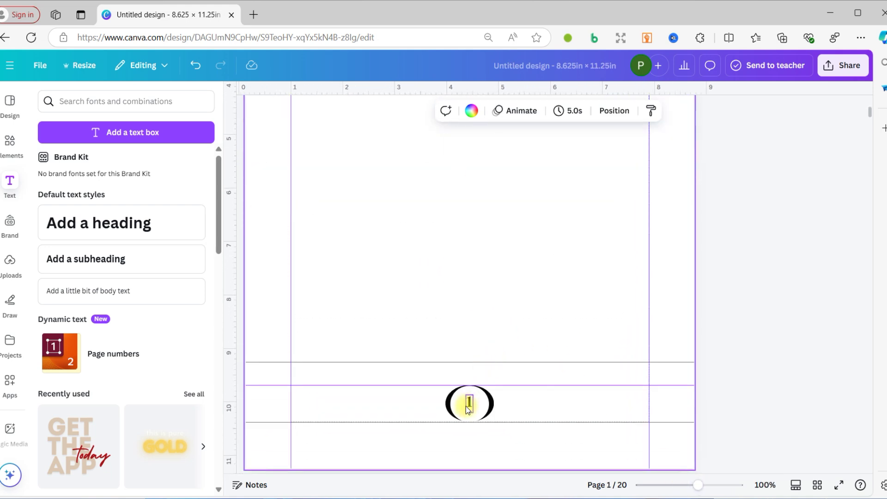
{"action": "left_click", "coordinate": [468, 407]}
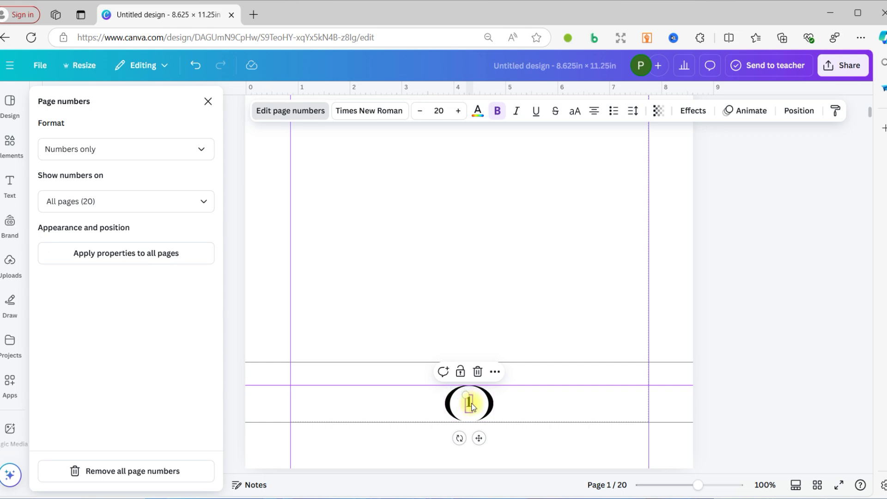
{"action": "left_click", "coordinate": [469, 404]}
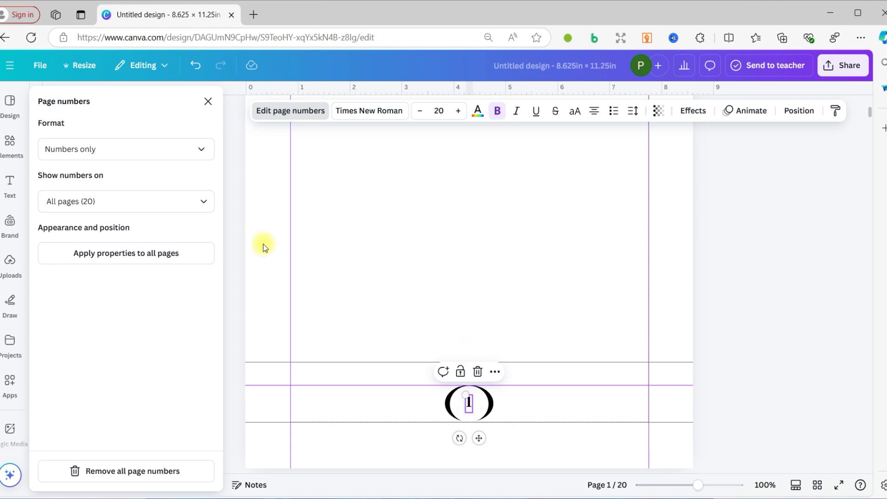
{"action": "left_click", "coordinate": [469, 405]}
{"action": "mouse_move", "coordinate": [467, 396]}
{"action": "left_mouse_down"}
{"action": "mouse_move", "coordinate": [469, 405]}
{"action": "mouse_move", "coordinate": [457, 399]}
{"action": "left_mouse_up"}
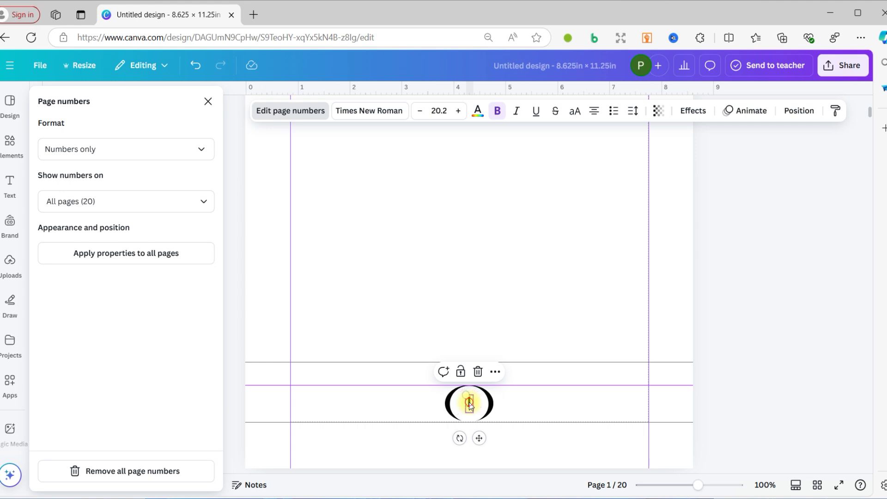
{"action": "left_click", "coordinate": [438, 372]}
Step: Examine how the single-digit page numbers sit inside their rings from page 2 to page 9
{"action": "scroll", "coordinate": [426, 360], "scroll_direction": "down", "scroll_amount": 7}
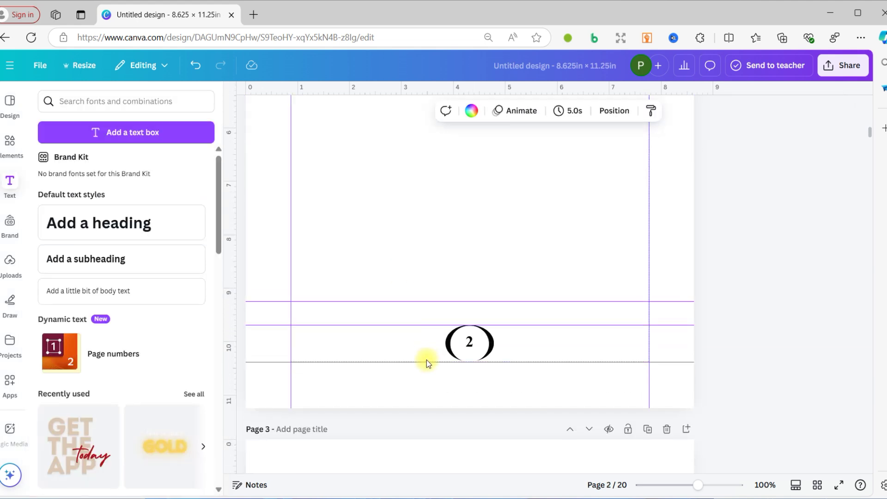
{"action": "left_click", "coordinate": [469, 296]}
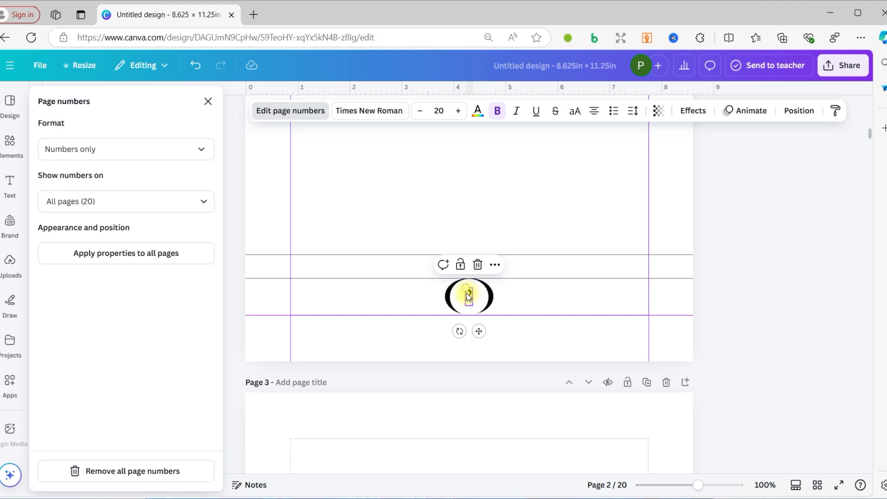
{"action": "left_click_drag", "start_coordinate": [467, 299], "coordinate": [468, 296]}
{"action": "left_click", "coordinate": [388, 315]}
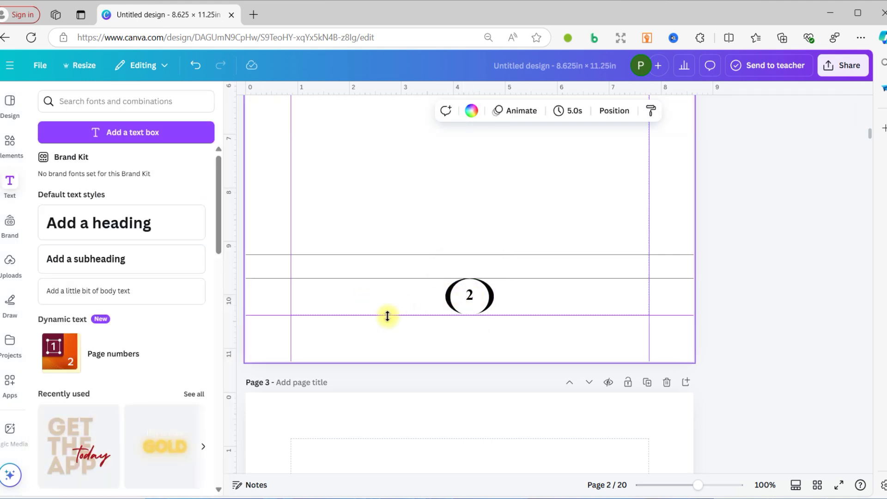
{"action": "scroll", "coordinate": [383, 323], "scroll_direction": "down", "scroll_amount": 20}
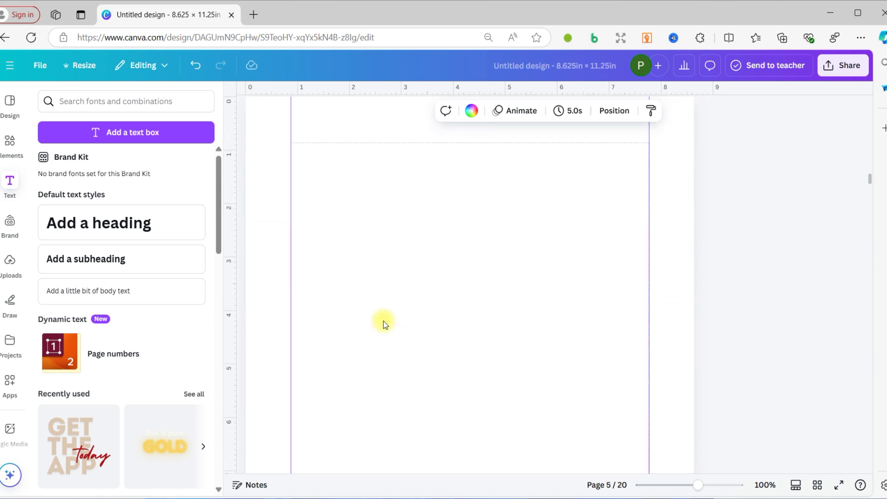
{"action": "scroll", "coordinate": [383, 323], "scroll_direction": "down", "scroll_amount": 12}
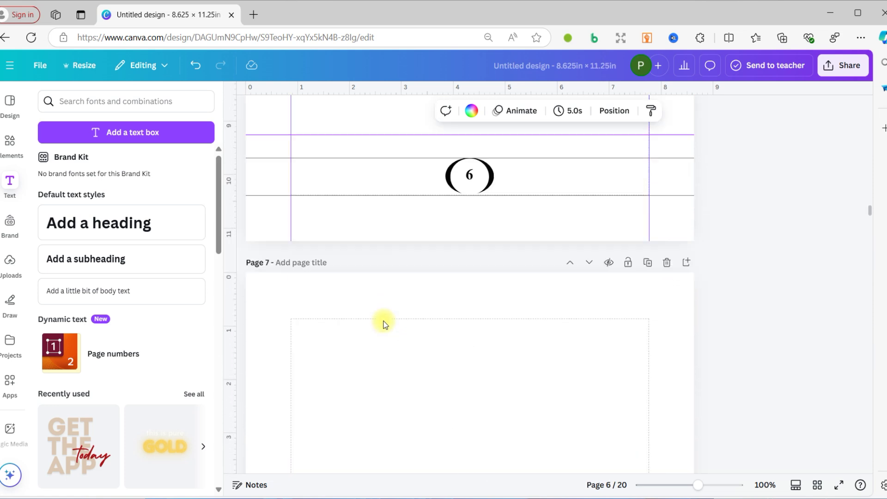
{"action": "scroll", "coordinate": [383, 323], "scroll_direction": "down", "scroll_amount": 14}
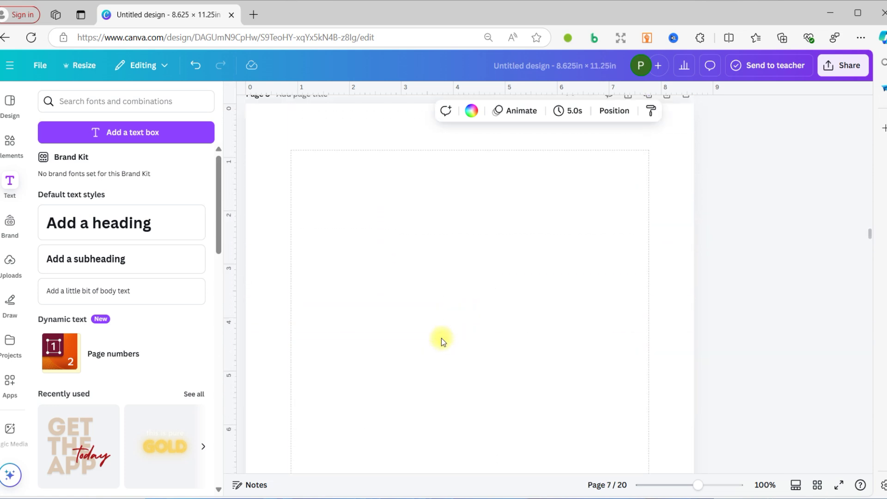
{"action": "scroll", "coordinate": [442, 338], "scroll_direction": "down", "scroll_amount": 18}
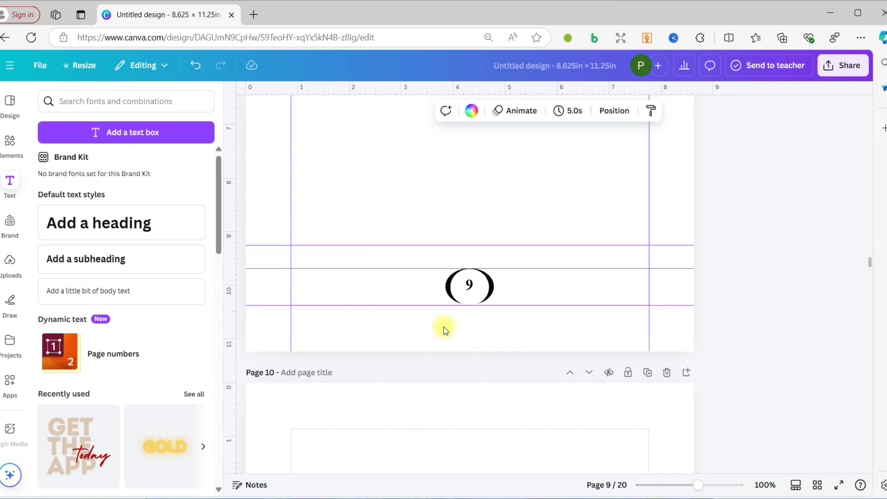
Step: Centre the page numbers of pages 10 and 11 horizontally on their pages
{"action": "scroll", "coordinate": [445, 319], "scroll_direction": "down", "scroll_amount": 10}
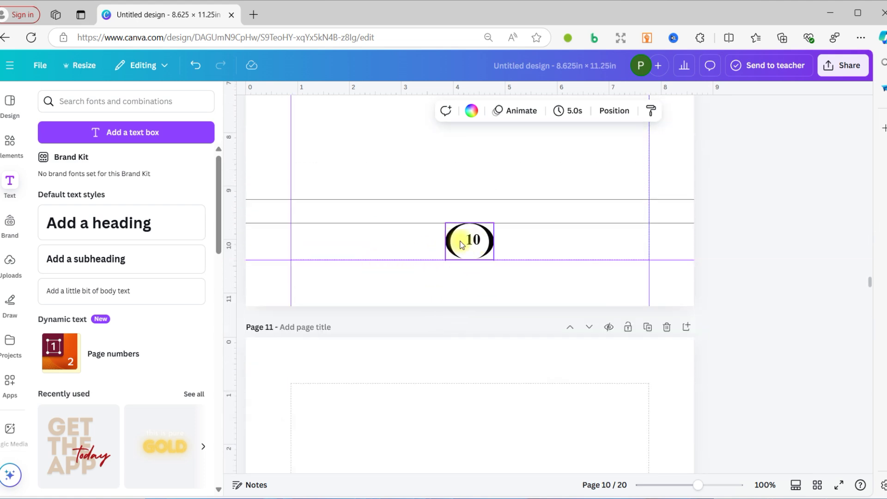
{"action": "left_click", "coordinate": [466, 242]}
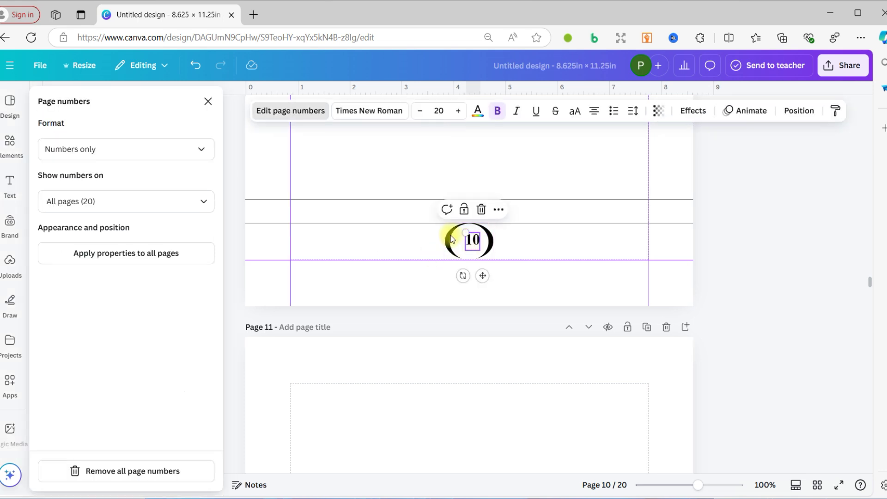
{"action": "left_click", "coordinate": [802, 110]}
{"action": "left_click", "coordinate": [191, 261]}
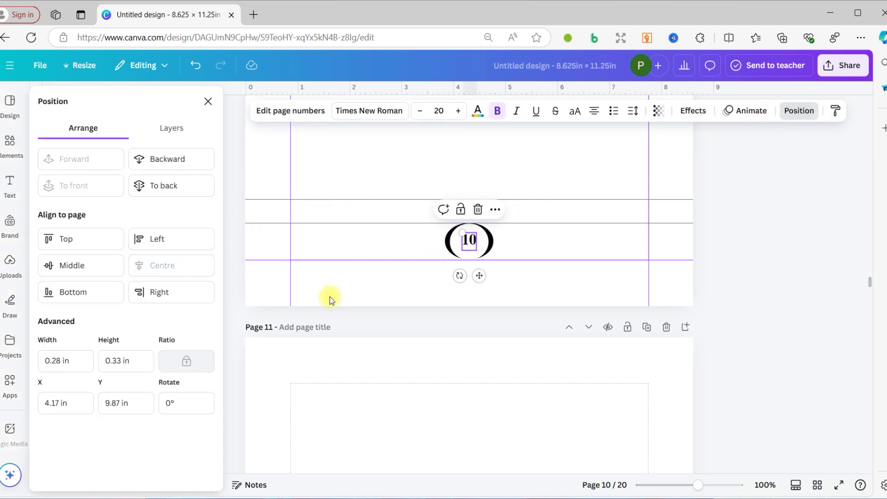
{"action": "scroll", "coordinate": [401, 334], "scroll_direction": "down", "scroll_amount": 10}
{"action": "left_click", "coordinate": [470, 257]}
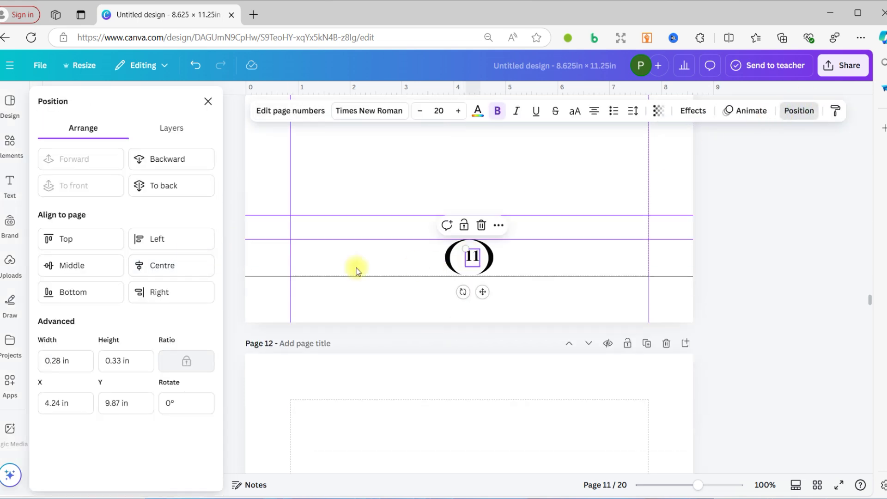
{"action": "left_click", "coordinate": [149, 272]}
Step: Centre page 12's number horizontally on the page and apply its properties to all pages
{"action": "scroll", "coordinate": [391, 380], "scroll_direction": "down", "scroll_amount": 10}
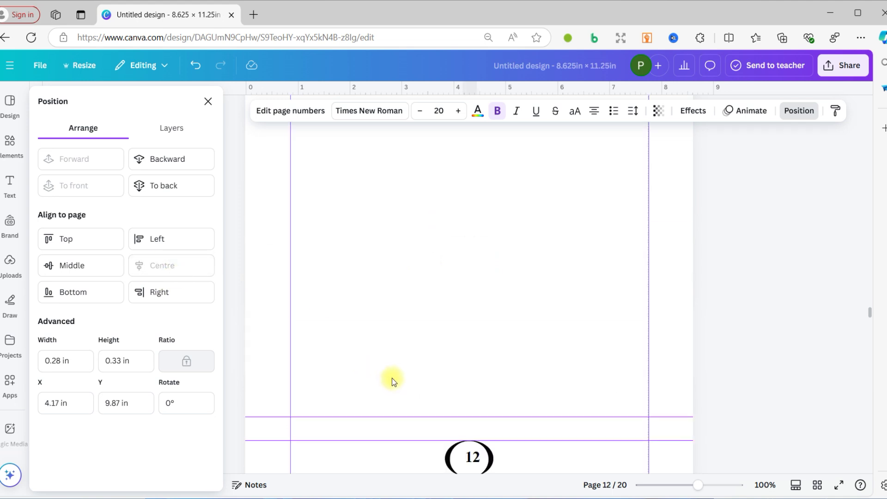
{"action": "left_click", "coordinate": [468, 276]}
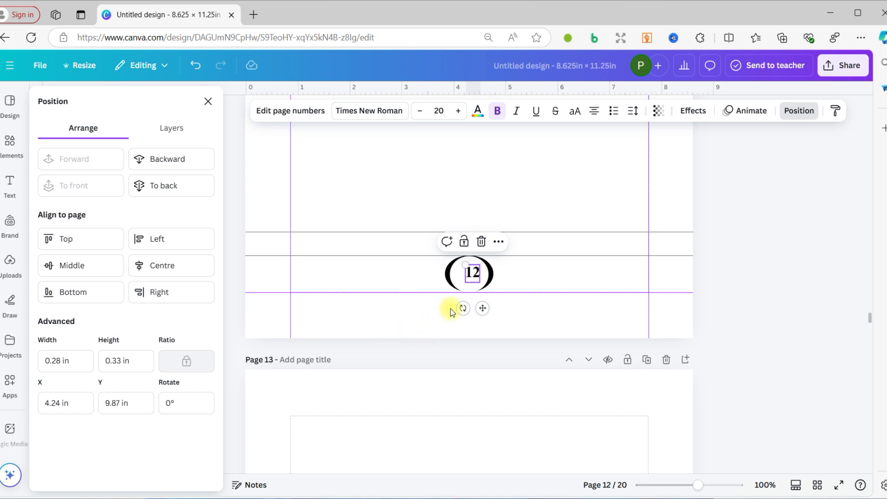
{"action": "left_click", "coordinate": [174, 271]}
{"action": "left_click", "coordinate": [278, 111]}
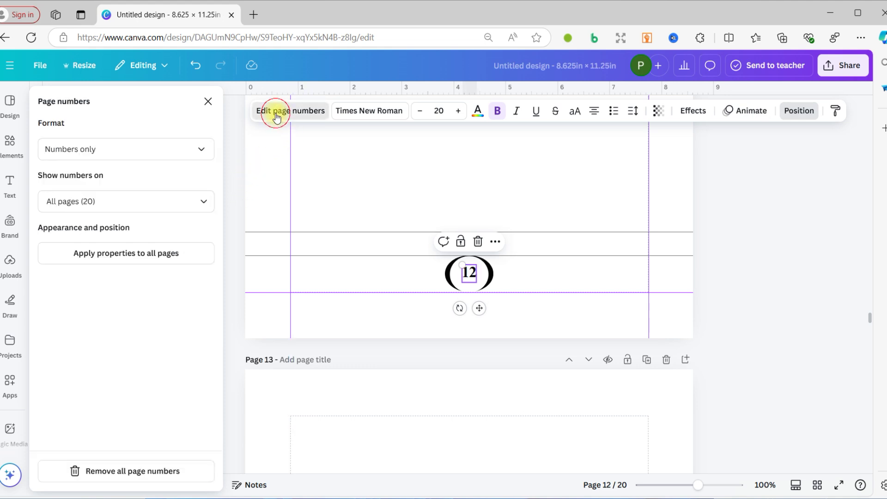
{"action": "left_click", "coordinate": [102, 262]}
Step: Examine how the two-digit page numbers sit inside their rings from page 13 to page 16
{"action": "scroll", "coordinate": [307, 382], "scroll_direction": "down", "scroll_amount": 9}
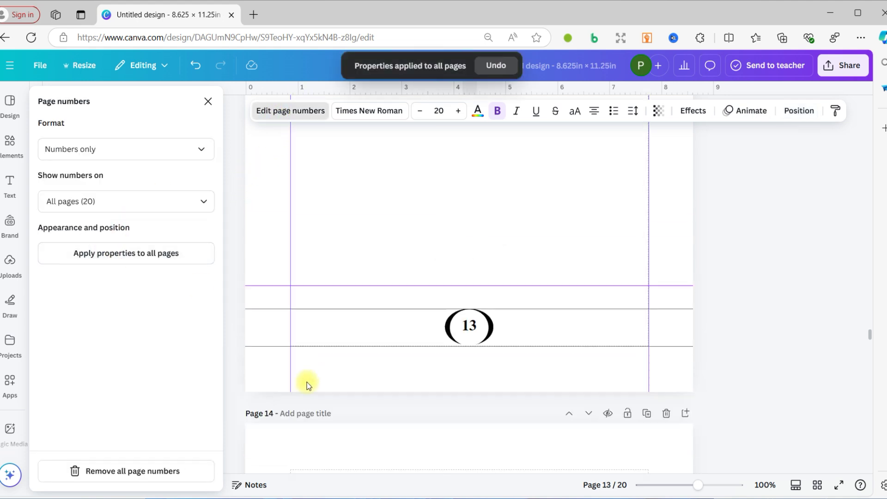
{"action": "scroll", "coordinate": [307, 382], "scroll_direction": "down", "scroll_amount": 2}
{"action": "scroll", "coordinate": [450, 306], "scroll_direction": "down", "scroll_amount": 20}
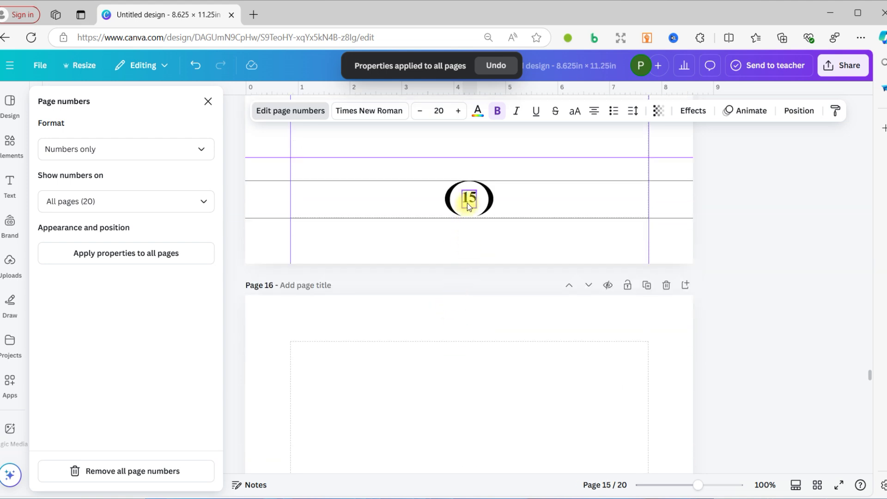
{"action": "scroll", "coordinate": [423, 329], "scroll_direction": "down", "scroll_amount": 1}
{"action": "scroll", "coordinate": [423, 329], "scroll_direction": "down", "scroll_amount": 10}
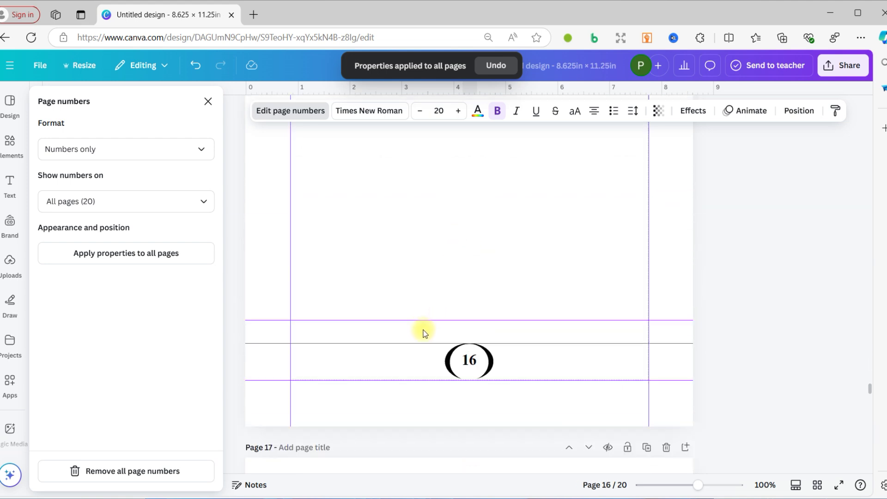
{"action": "scroll", "coordinate": [425, 329], "scroll_direction": "up", "scroll_amount": 7}
{"action": "scroll", "coordinate": [426, 328], "scroll_direction": "down", "scroll_amount": 5}
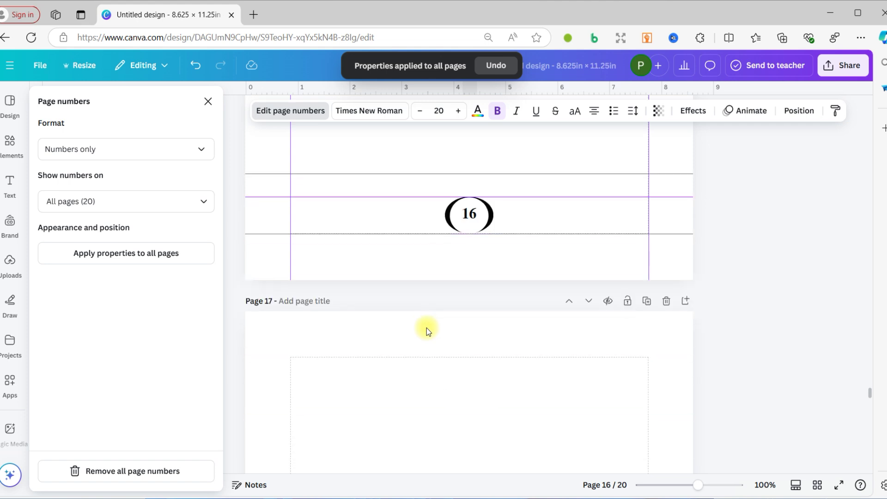
Step: Go back to page 9 and centre its page number horizontally on the page
{"action": "scroll", "coordinate": [426, 328], "scroll_direction": "up", "scroll_amount": 20}
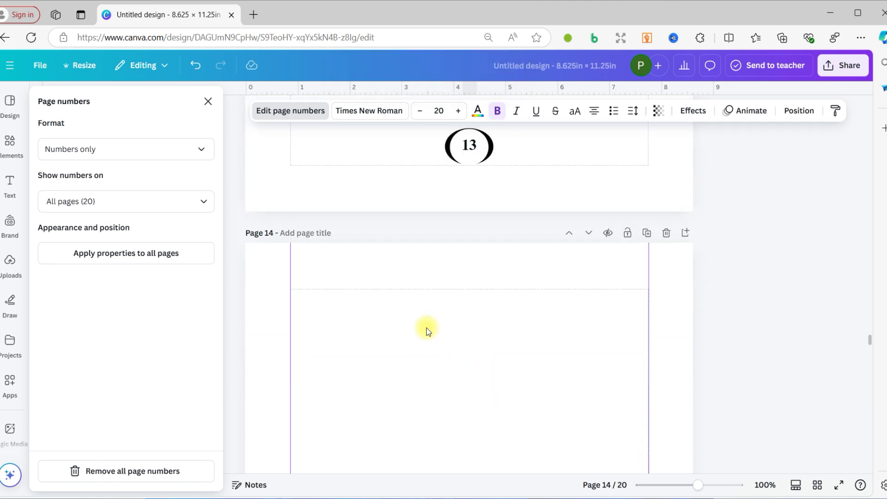
{"action": "scroll", "coordinate": [425, 328], "scroll_direction": "up", "scroll_amount": 20}
{"action": "scroll", "coordinate": [426, 328], "scroll_direction": "up", "scroll_amount": 15}
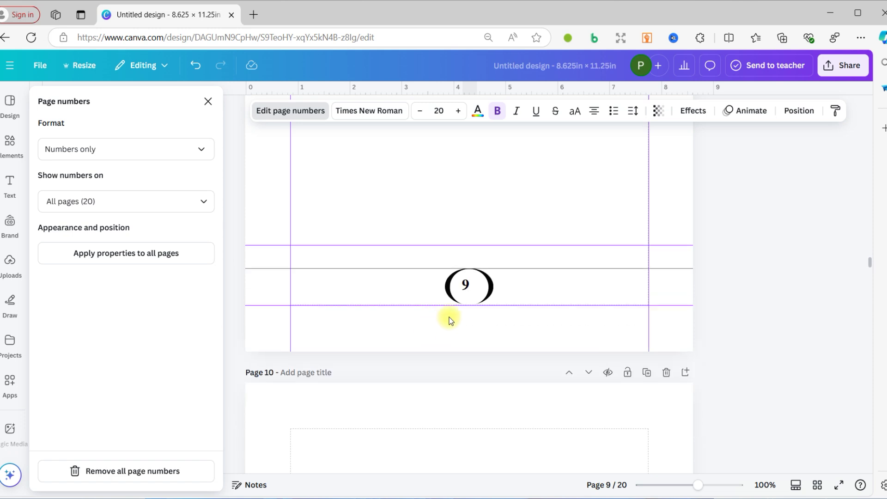
{"action": "left_click", "coordinate": [465, 288]}
{"action": "left_click", "coordinate": [793, 113]}
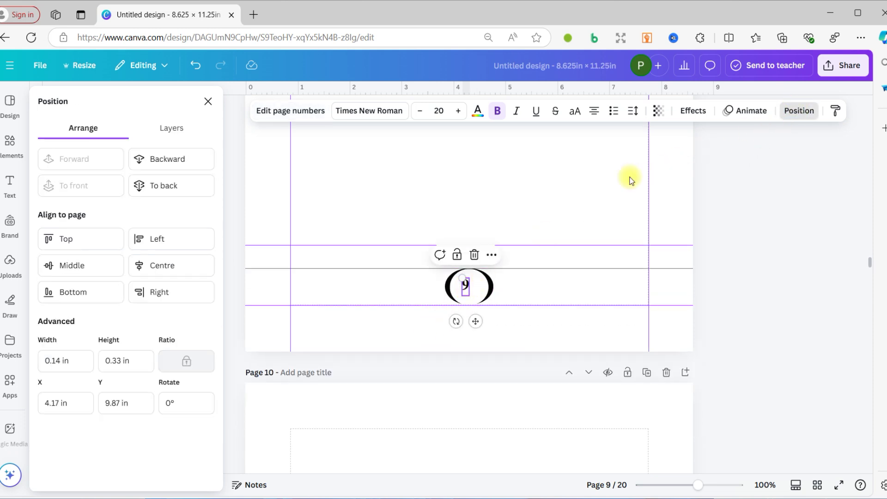
{"action": "left_click", "coordinate": [179, 266]}
Step: Centre the page numbers of pages 8 and 7 horizontally on their pages
{"action": "scroll", "coordinate": [314, 318], "scroll_direction": "up", "scroll_amount": 3}
{"action": "scroll", "coordinate": [370, 330], "scroll_direction": "up", "scroll_amount": 10}
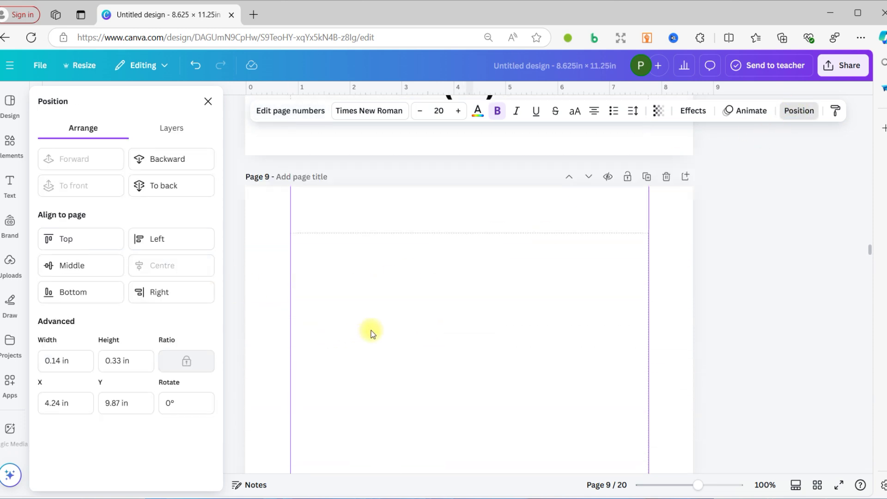
{"action": "left_click", "coordinate": [466, 332]}
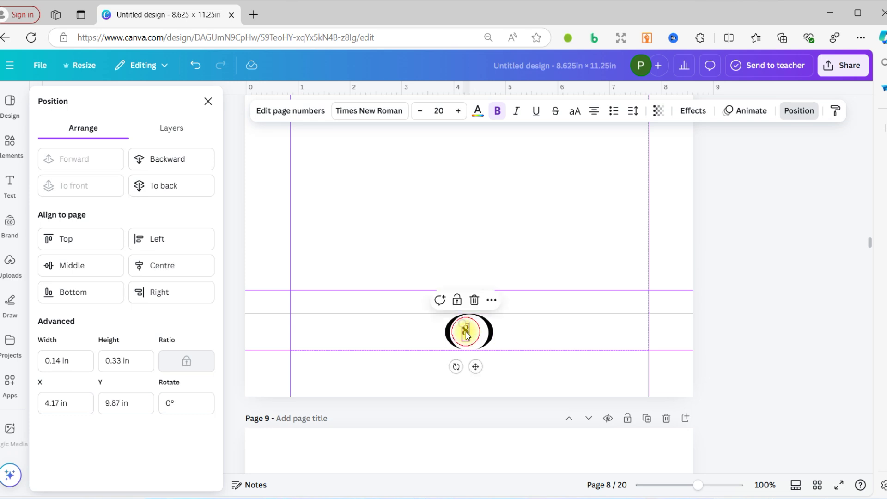
{"action": "left_click", "coordinate": [173, 265]}
{"action": "scroll", "coordinate": [393, 310], "scroll_direction": "up", "scroll_amount": 12}
{"action": "scroll", "coordinate": [429, 307], "scroll_direction": "up", "scroll_amount": 4}
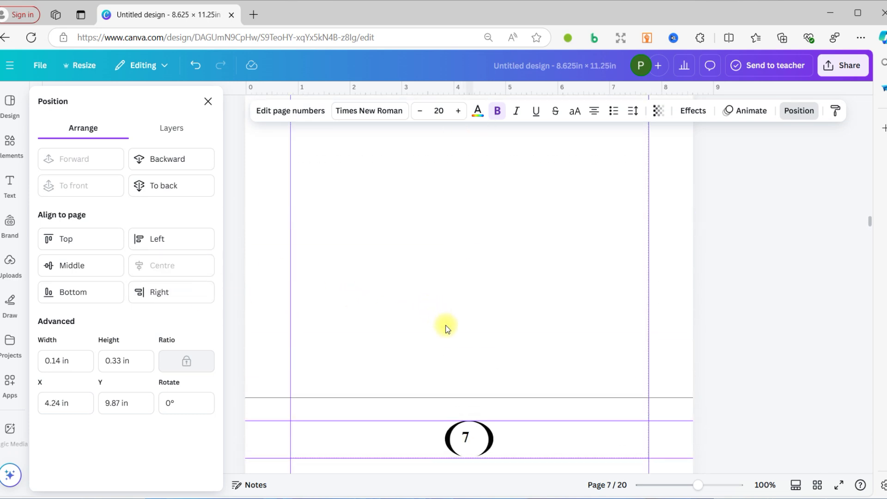
{"action": "scroll", "coordinate": [445, 327], "scroll_direction": "down", "scroll_amount": 4}
{"action": "left_click", "coordinate": [466, 254]}
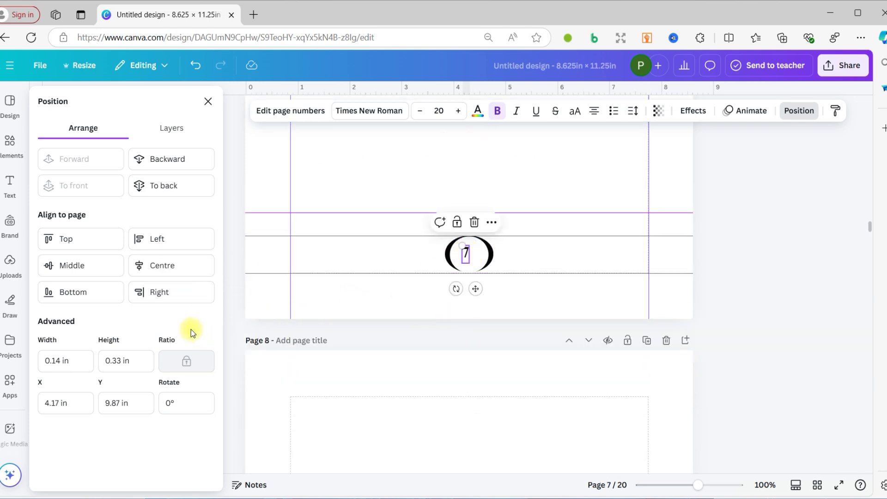
{"action": "left_click", "coordinate": [181, 272]}
Step: Centre the page numbers of pages 6 and 5 horizontally on their pages
{"action": "scroll", "coordinate": [418, 425], "scroll_direction": "up", "scroll_amount": 10}
{"action": "scroll", "coordinate": [421, 425], "scroll_direction": "up", "scroll_amount": 4}
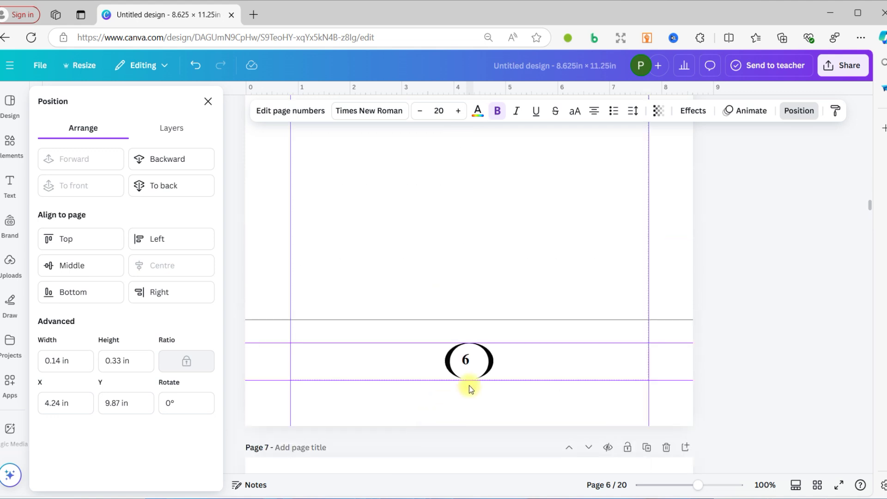
{"action": "left_click", "coordinate": [465, 360]}
{"action": "left_click", "coordinate": [164, 268]}
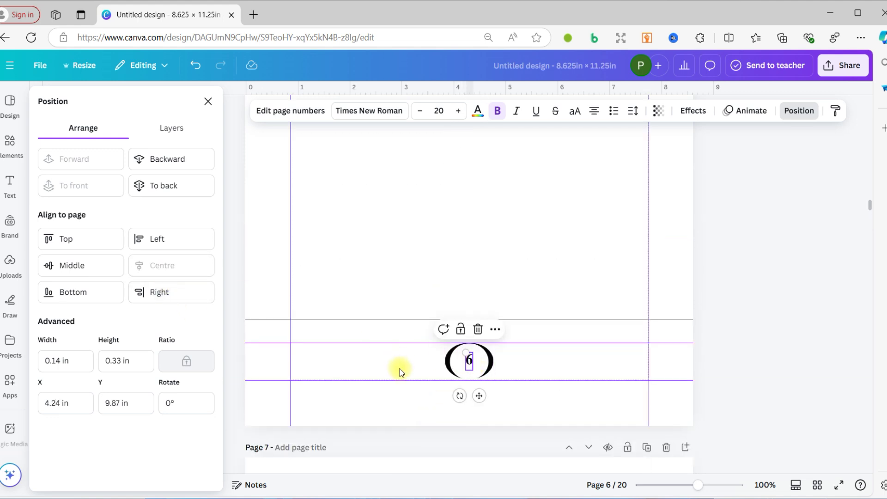
{"action": "scroll", "coordinate": [407, 372], "scroll_direction": "up", "scroll_amount": 12}
{"action": "scroll", "coordinate": [462, 323], "scroll_direction": "down", "scroll_amount": 4}
{"action": "left_click", "coordinate": [466, 283]}
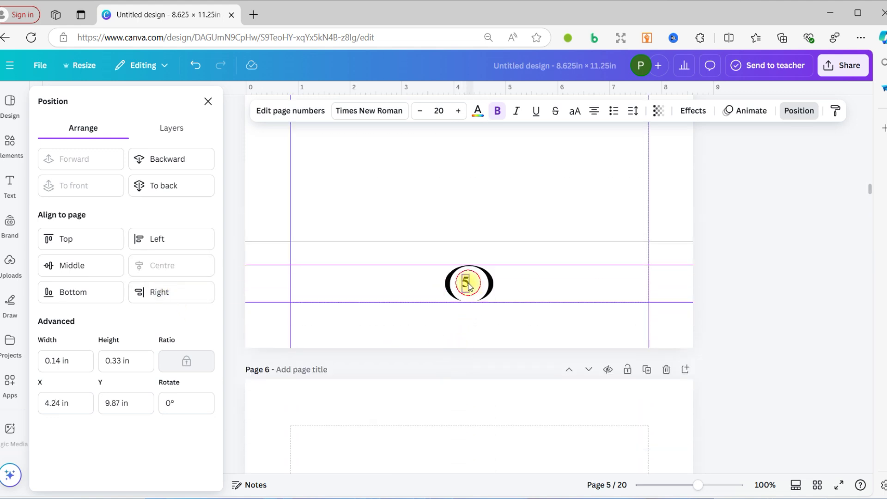
{"action": "left_click", "coordinate": [164, 265]}
Step: Centre the page numbers of pages 4 and 3 horizontally on their pages
{"action": "scroll", "coordinate": [424, 391], "scroll_direction": "up", "scroll_amount": 5}
{"action": "scroll", "coordinate": [424, 391], "scroll_direction": "up", "scroll_amount": 8}
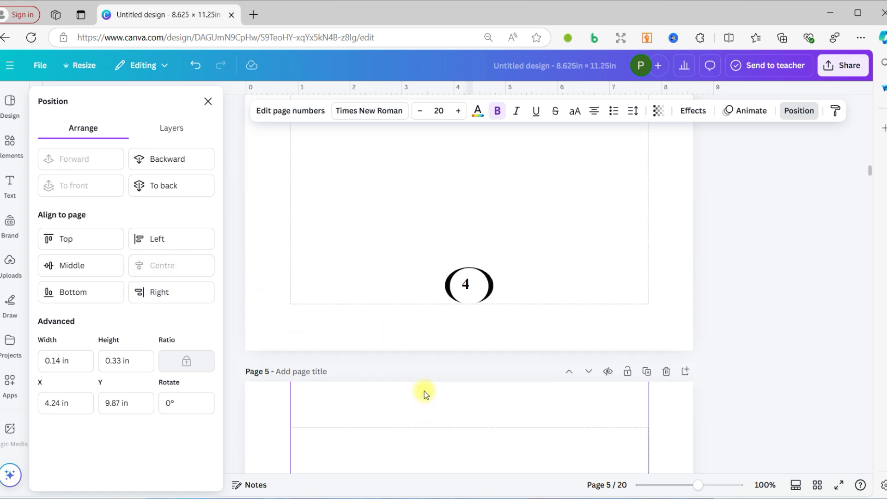
{"action": "scroll", "coordinate": [425, 392], "scroll_direction": "down", "scroll_amount": 4}
{"action": "left_click", "coordinate": [467, 265]}
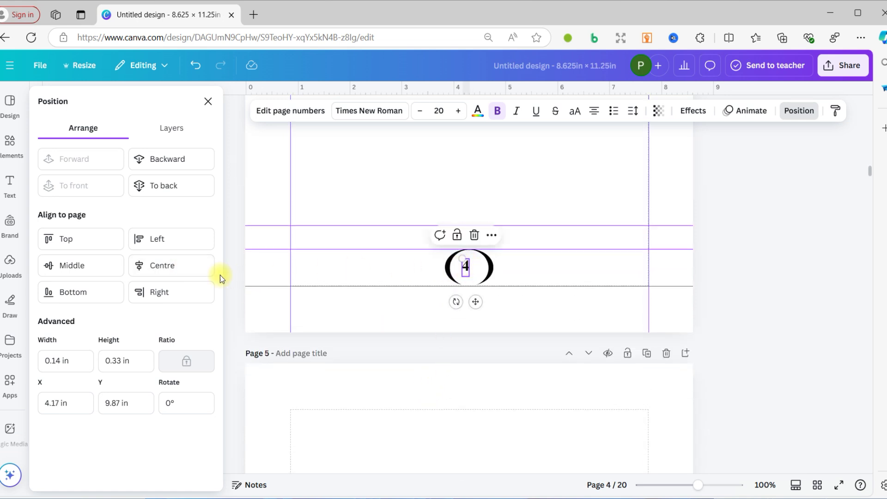
{"action": "left_click", "coordinate": [167, 266]}
{"action": "scroll", "coordinate": [484, 393], "scroll_direction": "up", "scroll_amount": 10}
{"action": "scroll", "coordinate": [483, 388], "scroll_direction": "up", "scroll_amount": 4}
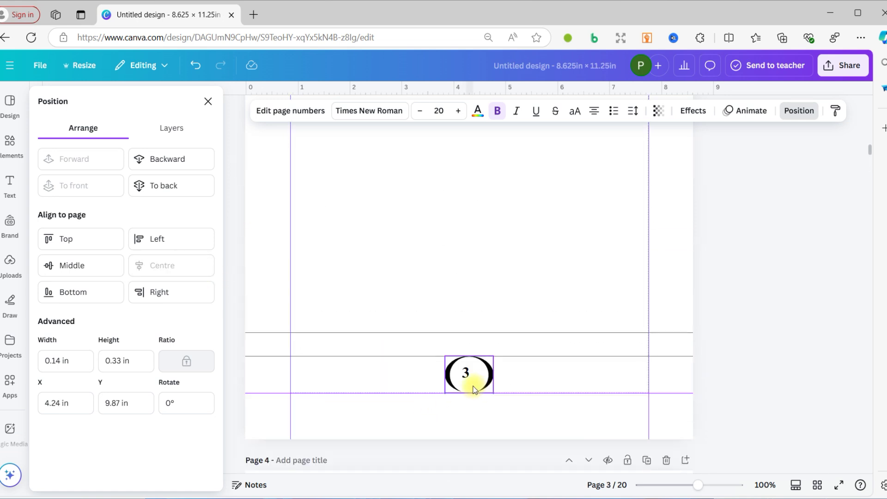
{"action": "left_click", "coordinate": [467, 381]}
{"action": "left_click", "coordinate": [166, 265]}
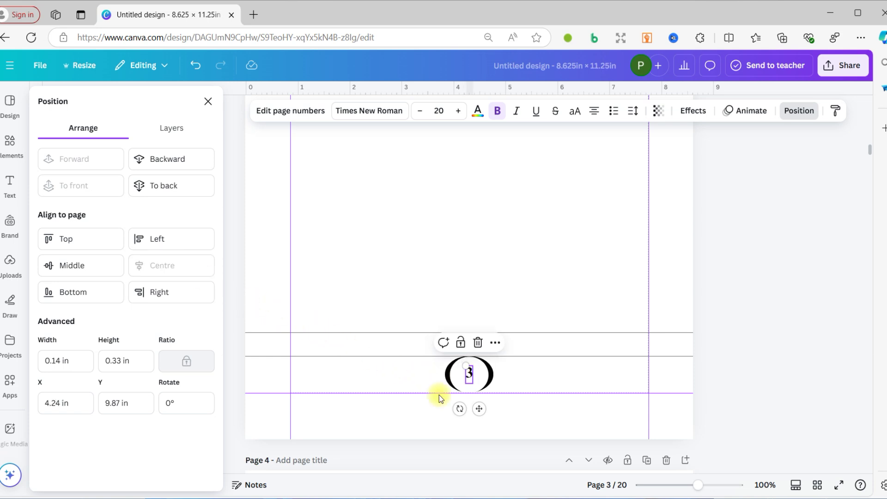
Step: Centre the page numbers of pages 2 and 1 horizontally on their pages
{"action": "scroll", "coordinate": [451, 416], "scroll_direction": "up", "scroll_amount": 3}
{"action": "scroll", "coordinate": [450, 414], "scroll_direction": "up", "scroll_amount": 5}
{"action": "left_click", "coordinate": [465, 357]}
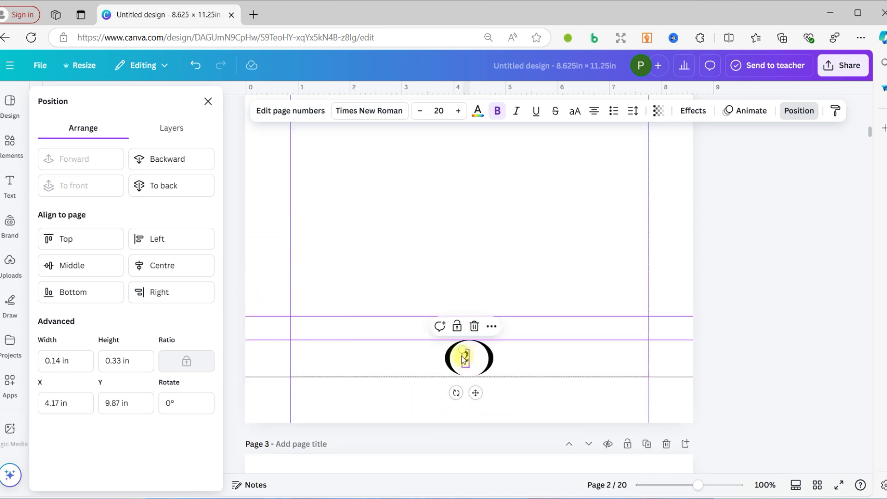
{"action": "left_click", "coordinate": [205, 272]}
{"action": "scroll", "coordinate": [493, 354], "scroll_direction": "up", "scroll_amount": 10}
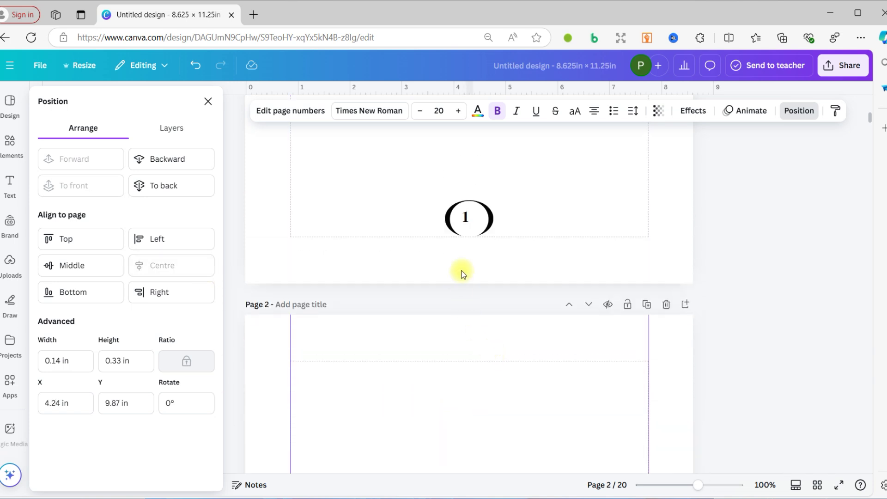
{"action": "left_click", "coordinate": [466, 222]}
{"action": "left_click", "coordinate": [158, 264]}
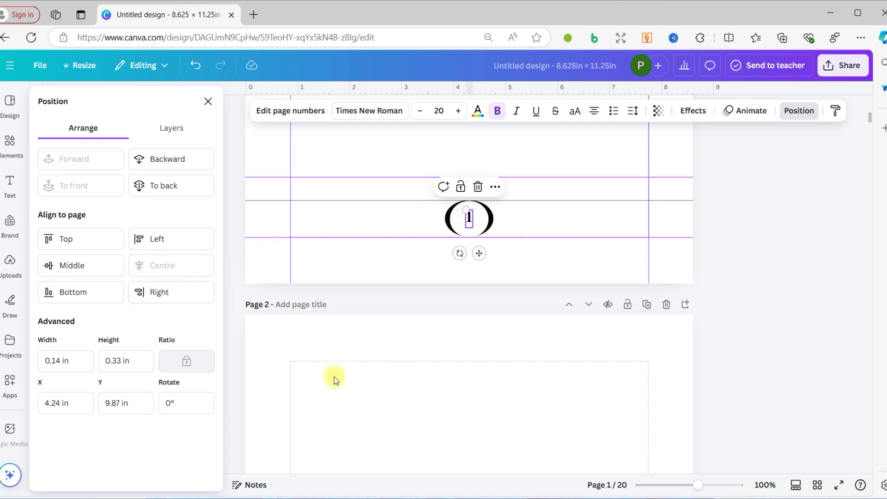
Step: Show all pages in grid view and check the ringed page numbers, selecting pages 10, 11 and 12 in turn
{"action": "scroll", "coordinate": [347, 392], "scroll_direction": "up", "scroll_amount": 5}
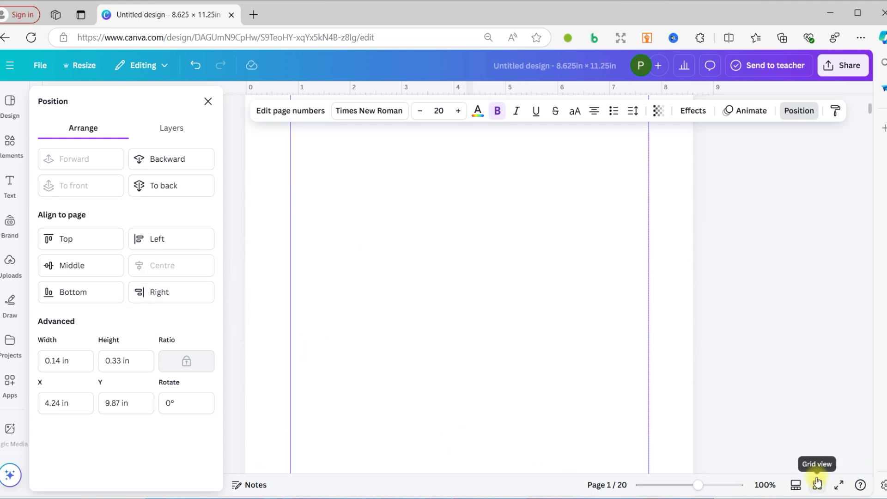
{"action": "key", "text": "Escape"}
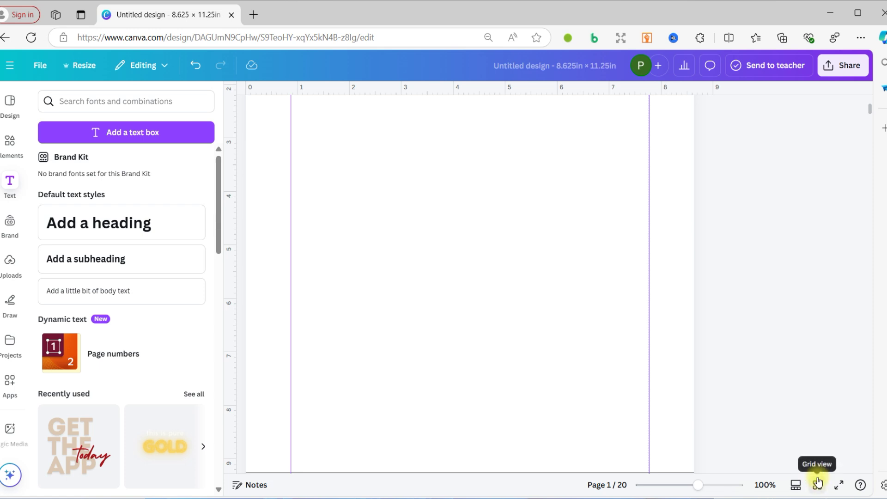
{"action": "left_click", "coordinate": [818, 483]}
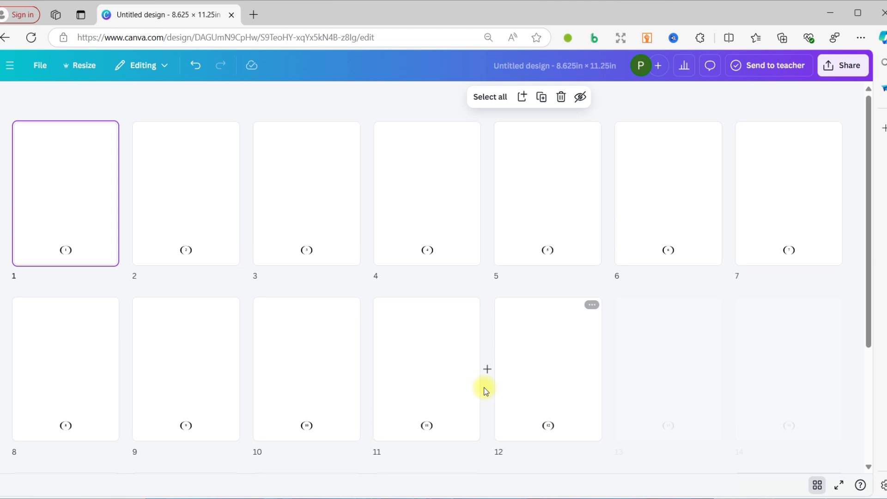
{"action": "scroll", "coordinate": [484, 388], "scroll_direction": "down", "scroll_amount": 3}
{"action": "scroll", "coordinate": [536, 400], "scroll_direction": "up", "scroll_amount": 3}
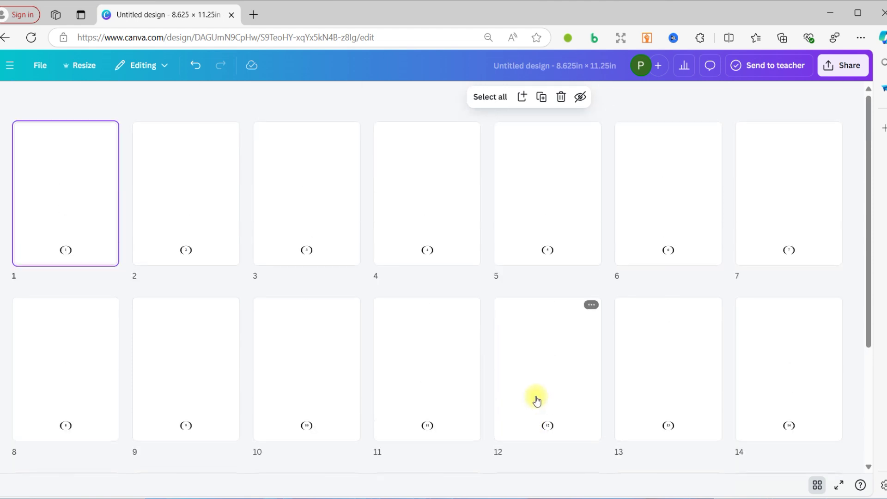
{"action": "left_click", "coordinate": [335, 370]}
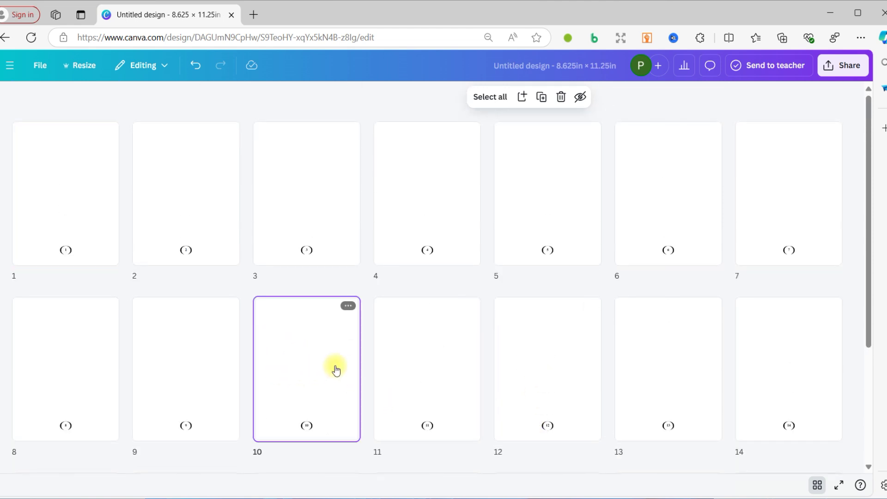
{"action": "left_click", "coordinate": [430, 367]}
{"action": "left_click", "coordinate": [540, 380]}
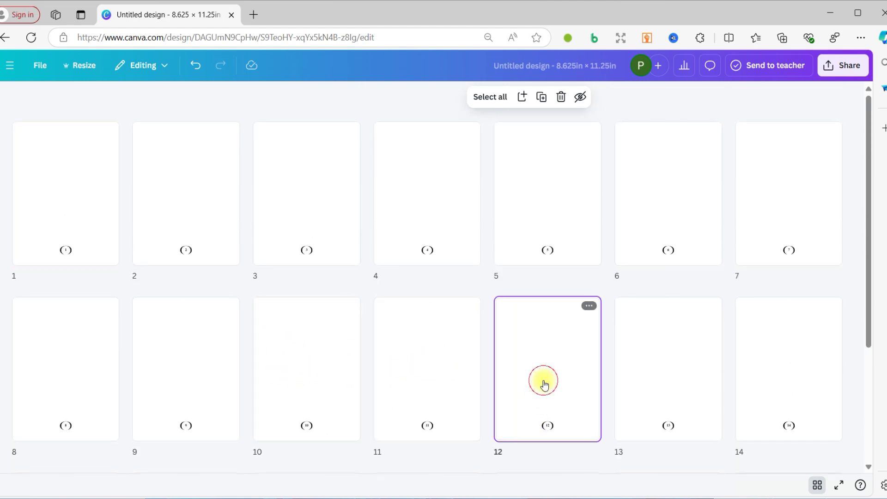
{"action": "left_click", "coordinate": [444, 392]}
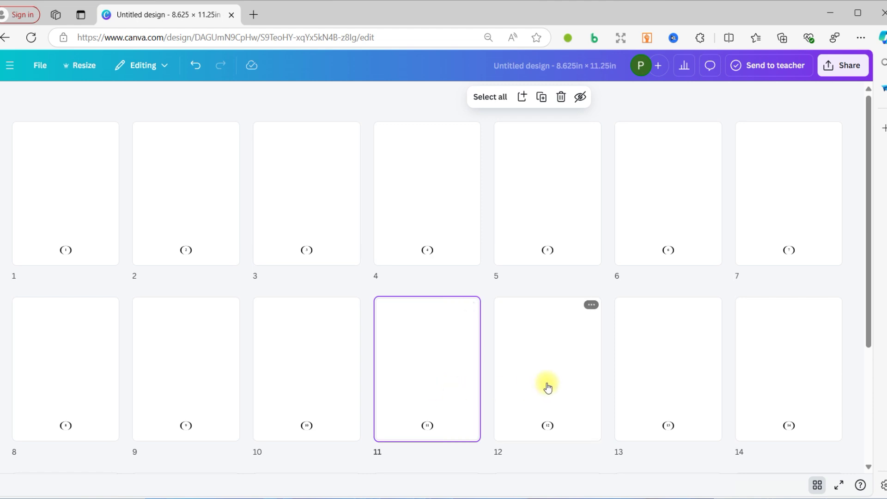